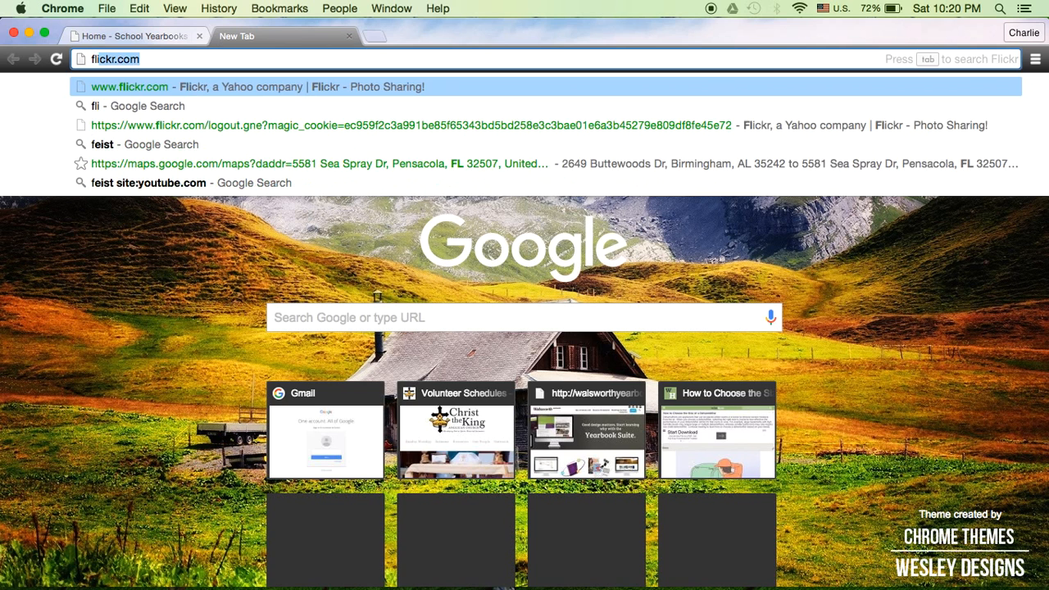
key("Return")
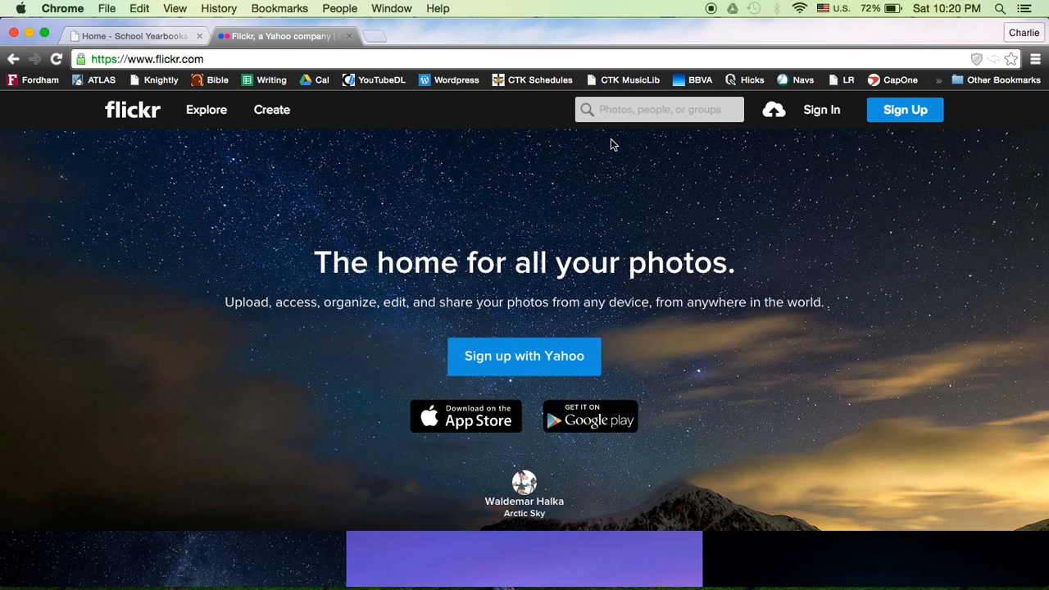
left_click(828, 117)
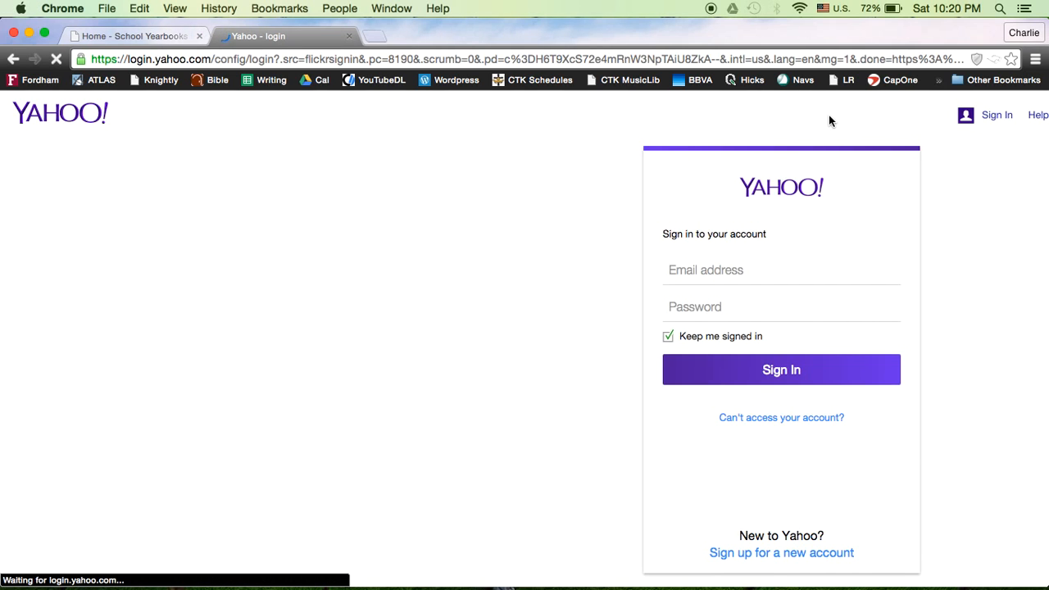
type("westmi")
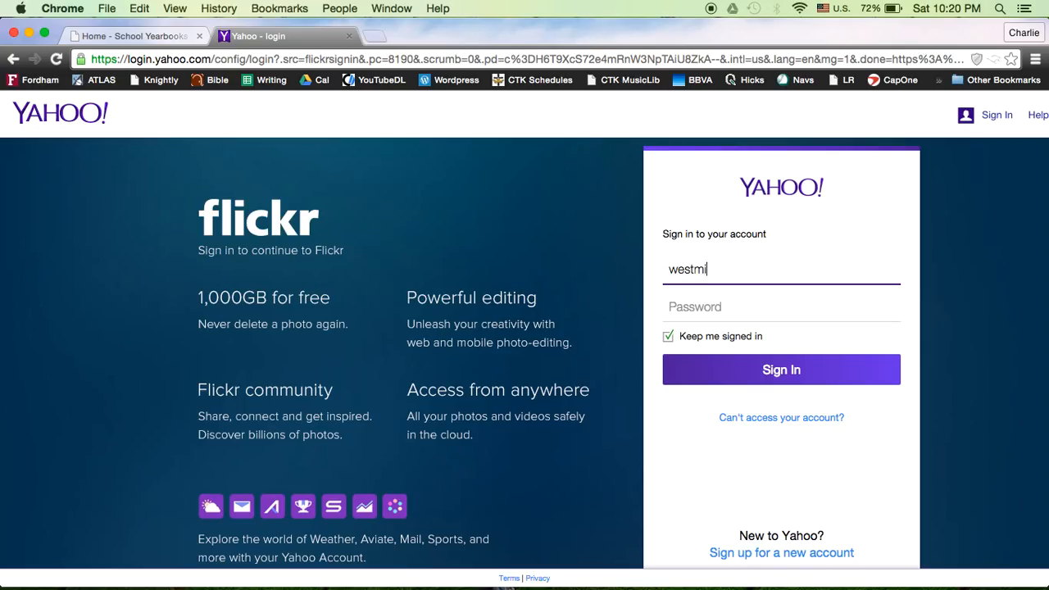
type("nsteryearbook")
key("Tab")
type("••")
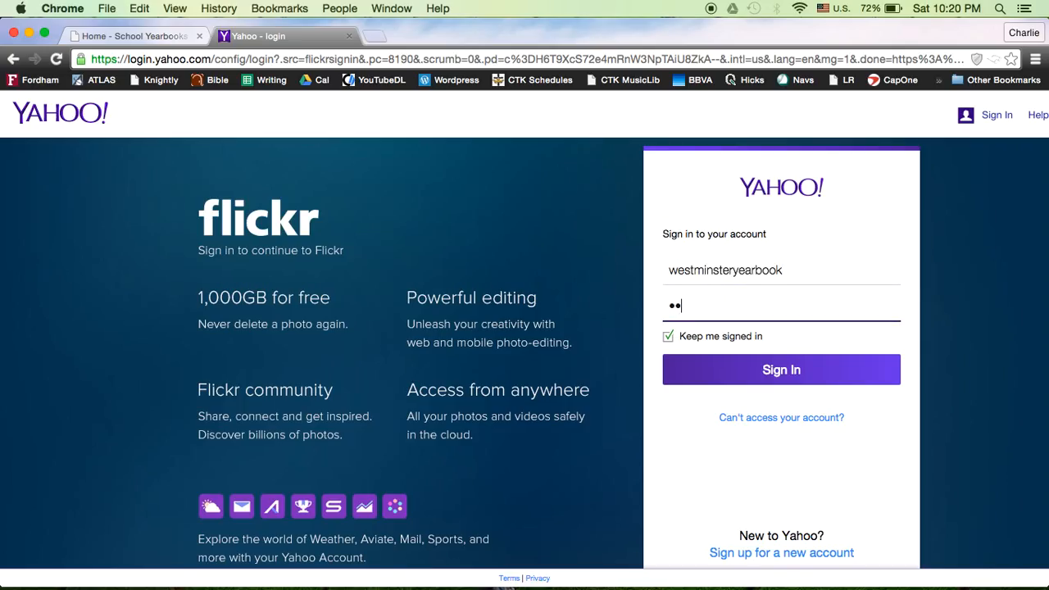
type("••••")
left_click(816, 373)
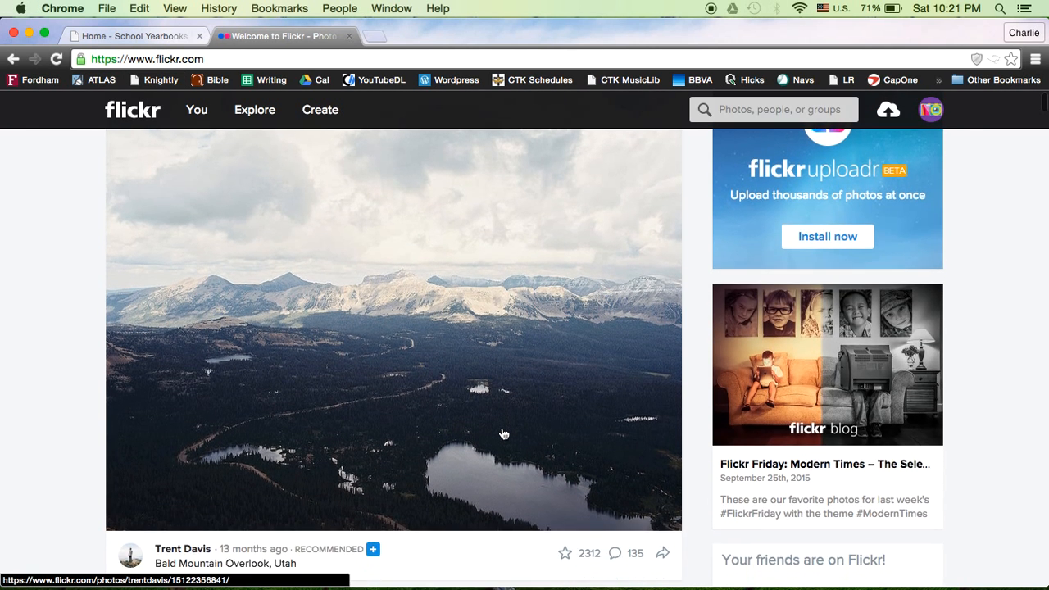
Open the account's Flickr album list and go into the Carbon Copy Exercise album
scroll(504, 435, "down", 1)
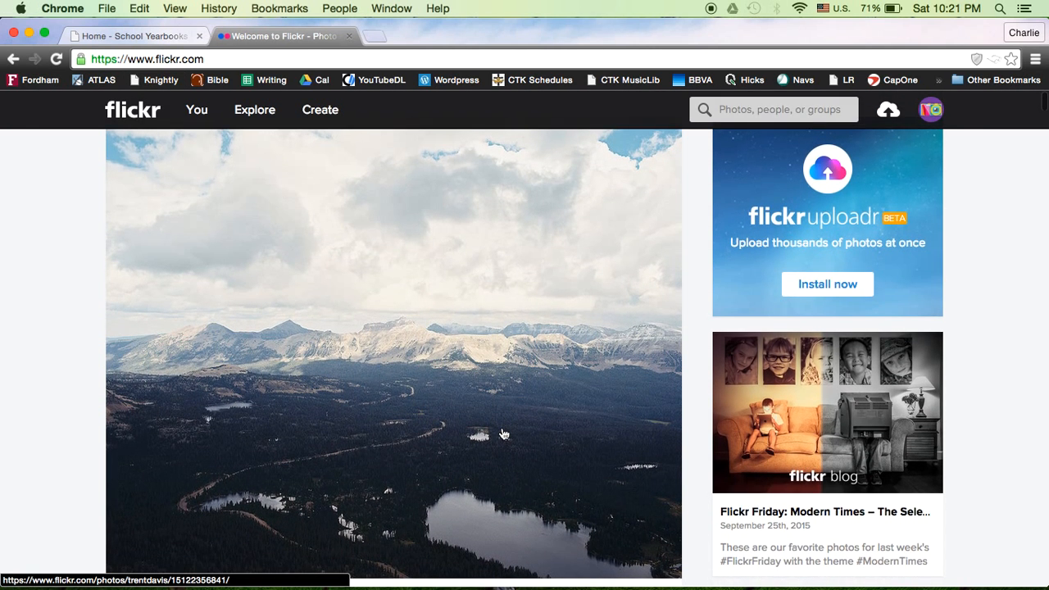
mouse_move(197, 115)
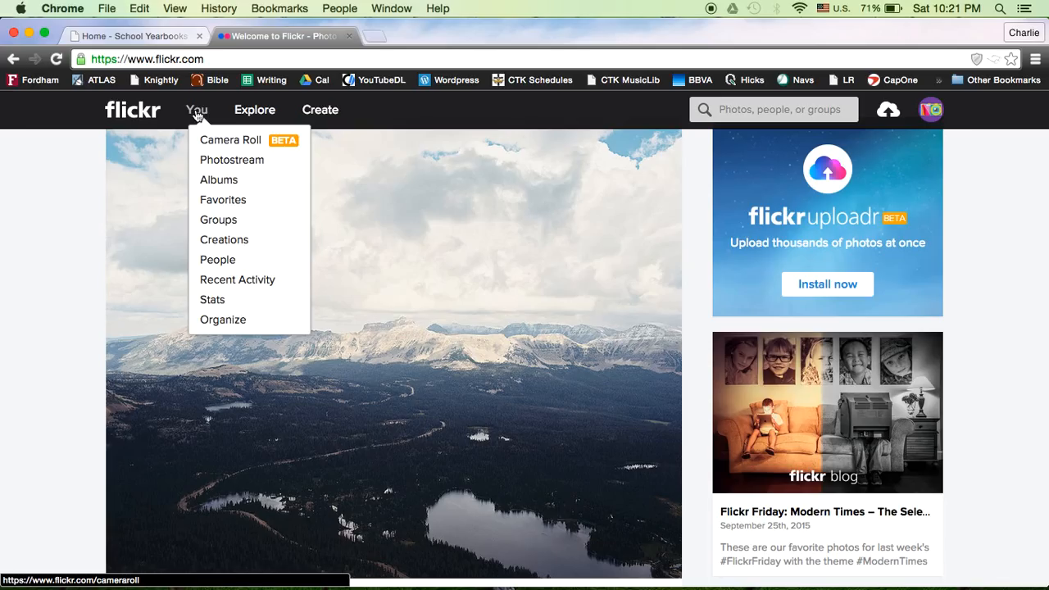
left_click(226, 180)
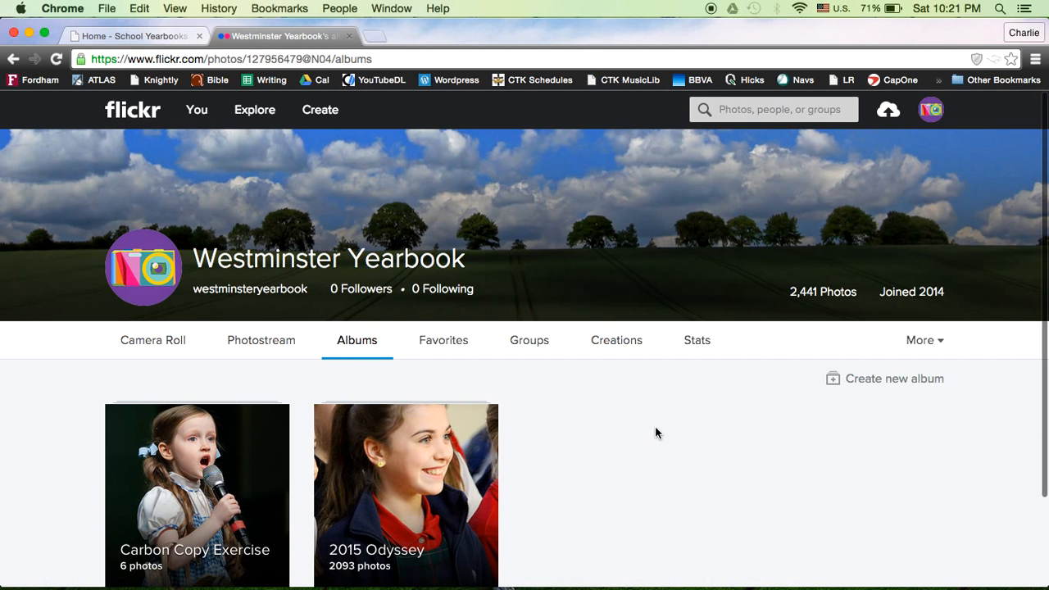
scroll(654, 432, "down", 3)
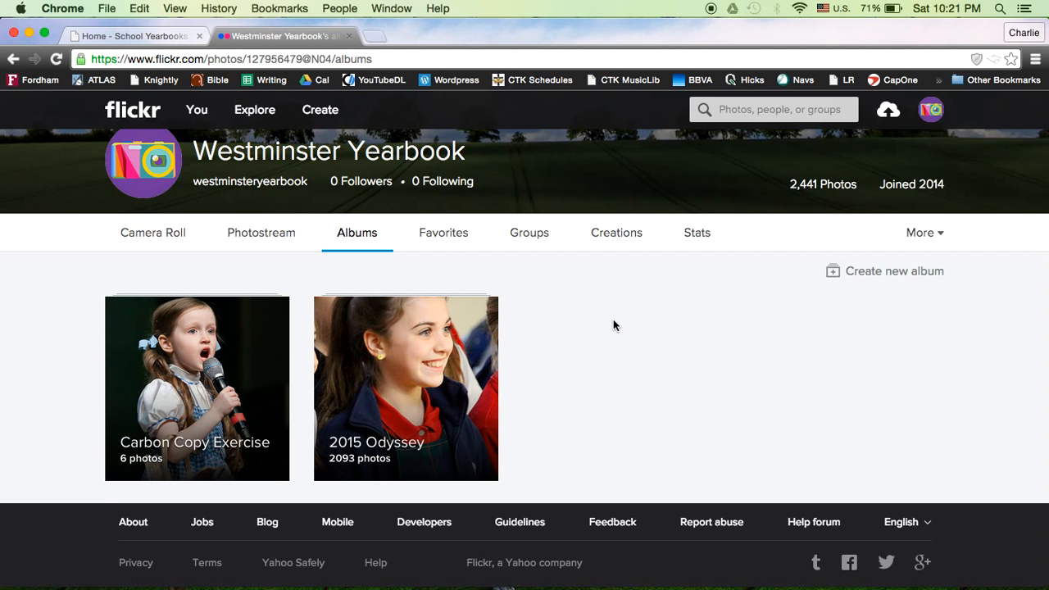
left_click(171, 363)
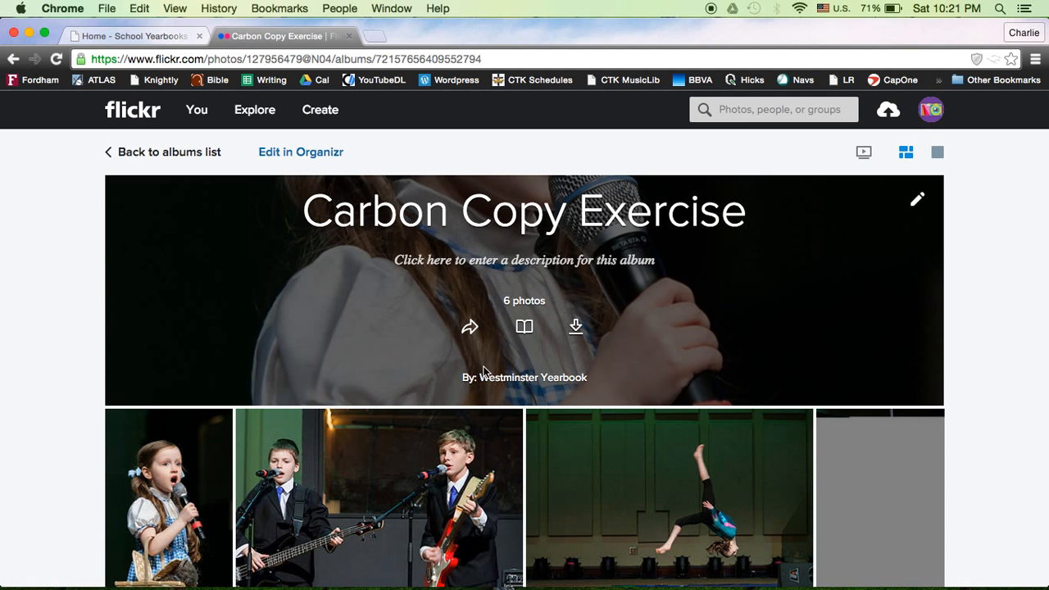
Open the album photo 061-0090-EK of the singing girl and download it in Original size (1956 × 2934)
scroll(483, 371, "down", 3)
scroll(484, 371, "down", 2)
scroll(484, 371, "up", 2)
scroll(484, 371, "down", 1)
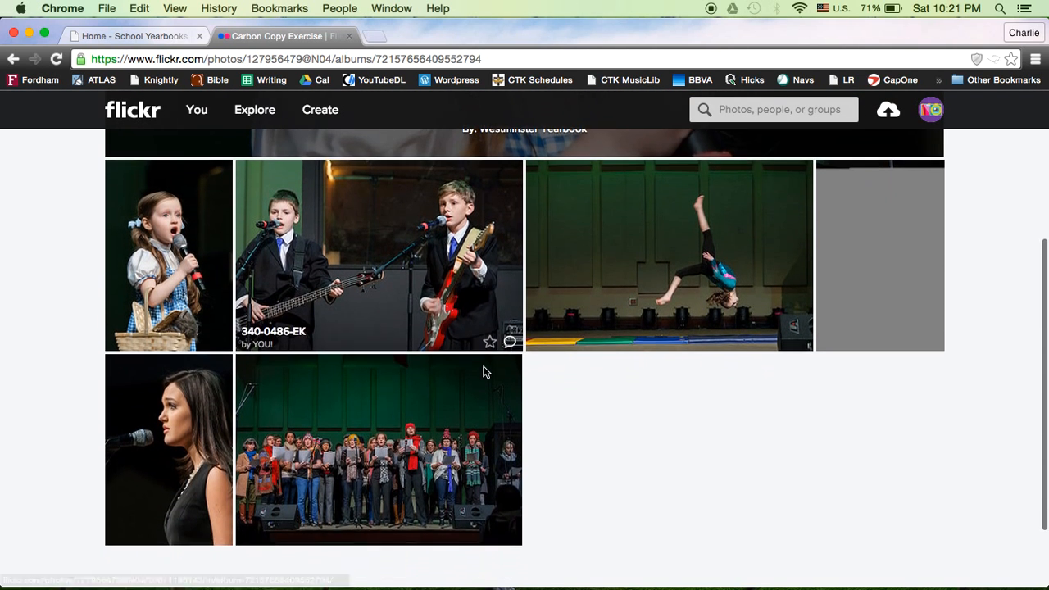
left_click(190, 267)
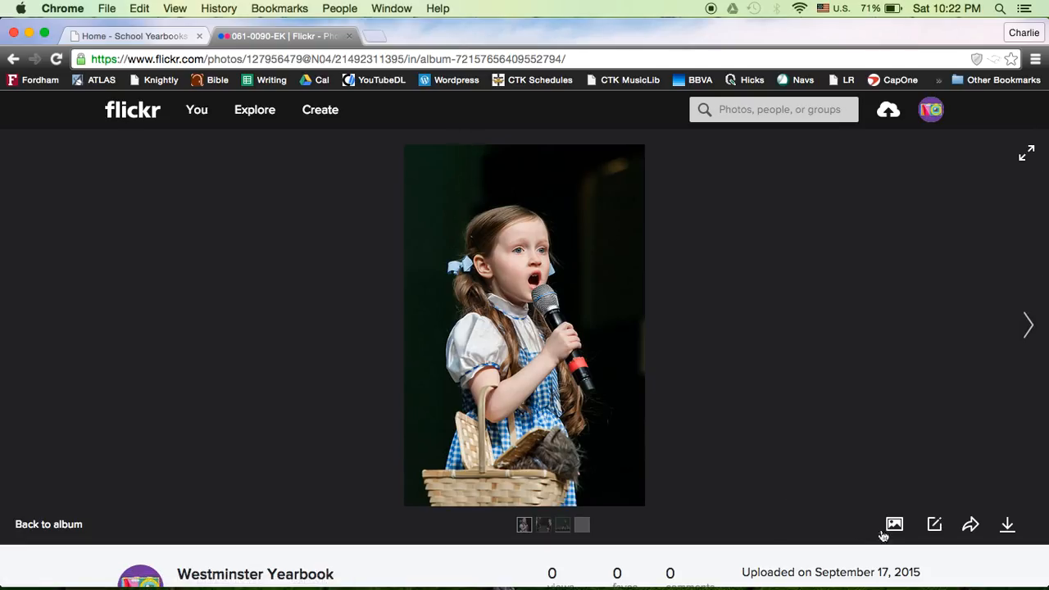
left_click(1007, 533)
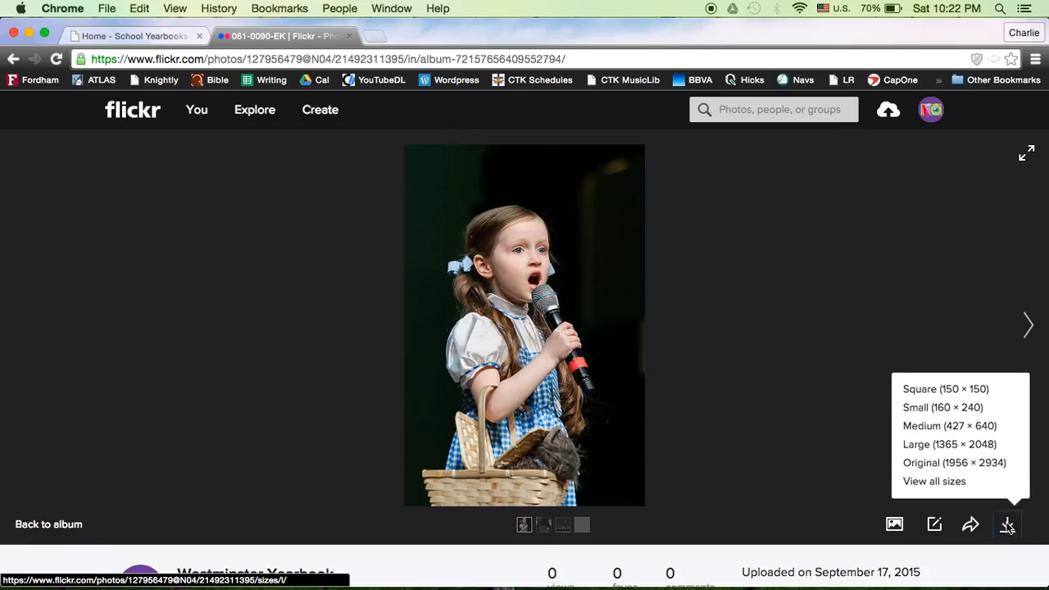
left_click(925, 463)
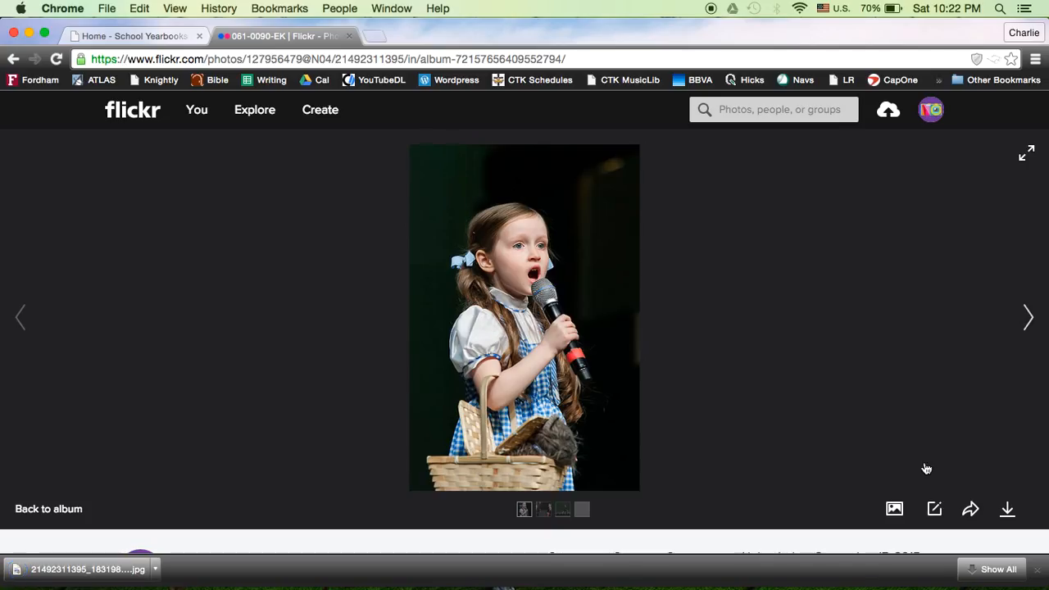
Return to the Walsworth Yearbooks home page and open the downloaded photo in Preview
mouse_move(176, 555)
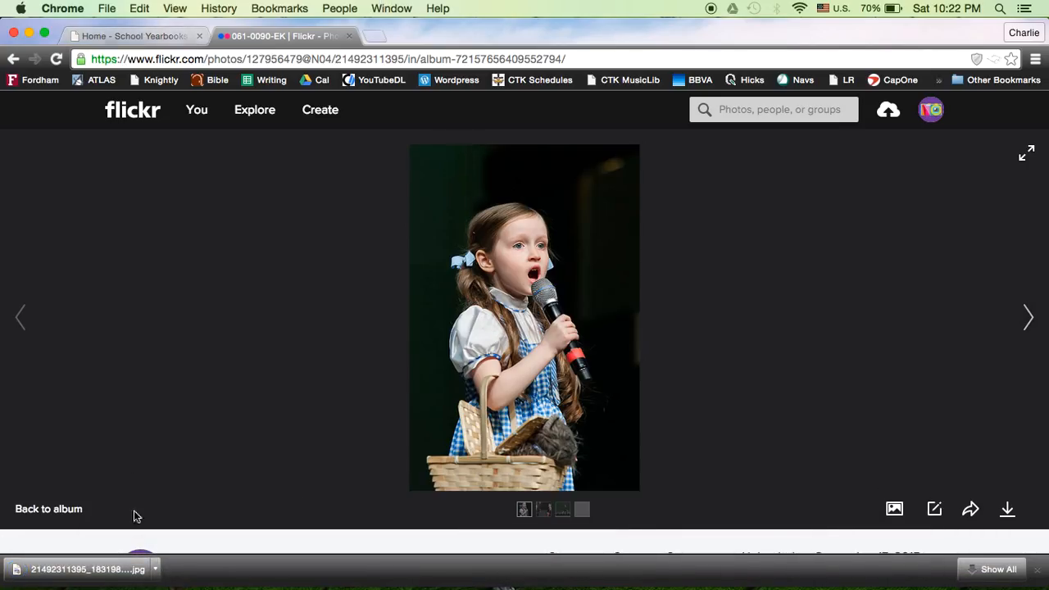
left_click(128, 38)
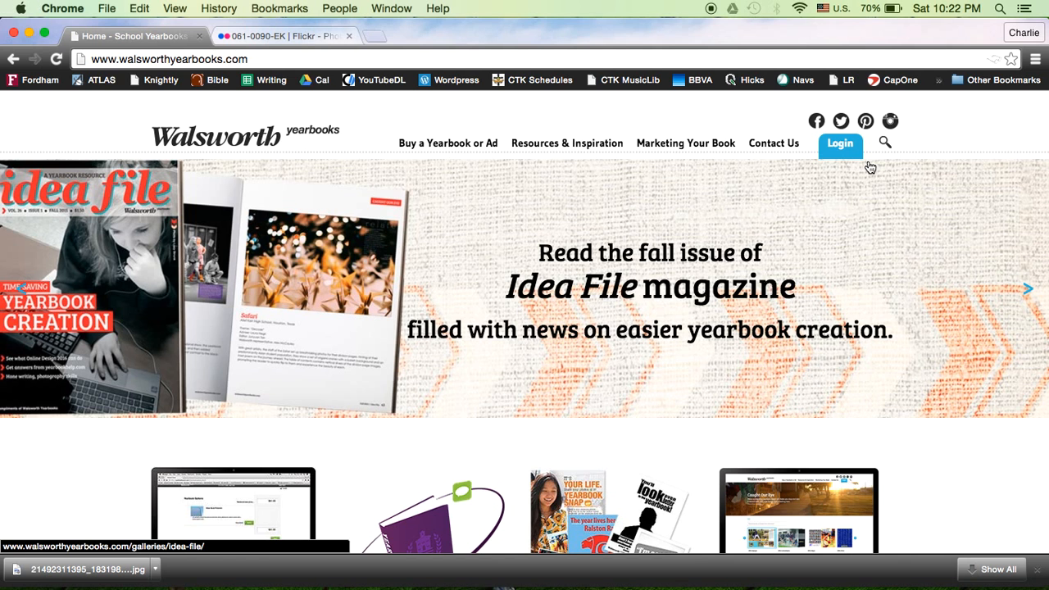
left_click(151, 571)
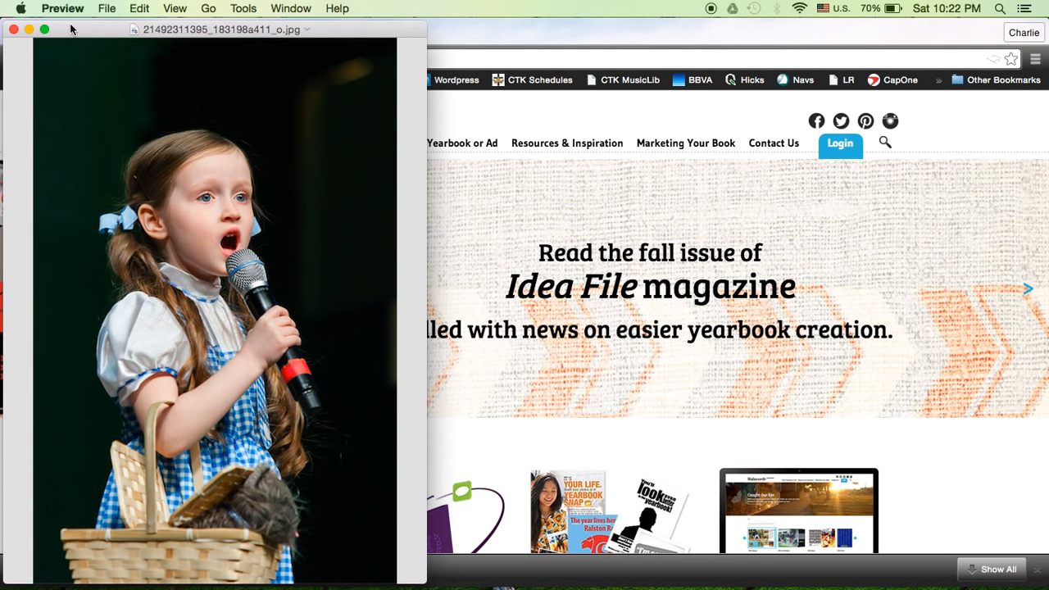
Rename the photo file as Singing Girl, move it from Downloads to the Desktop, and close the image
left_click(106, 8)
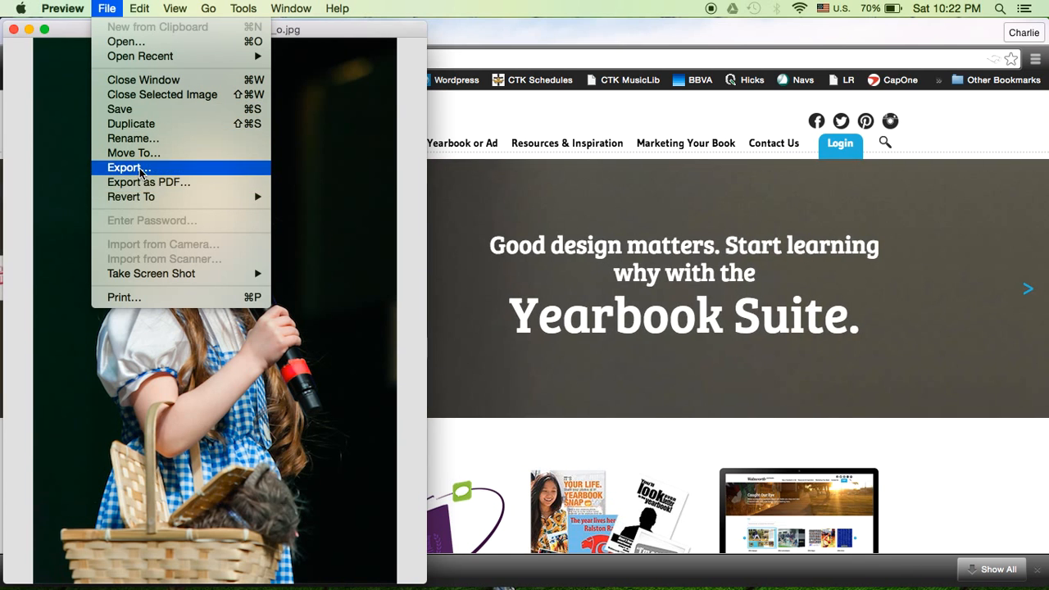
left_click(140, 116)
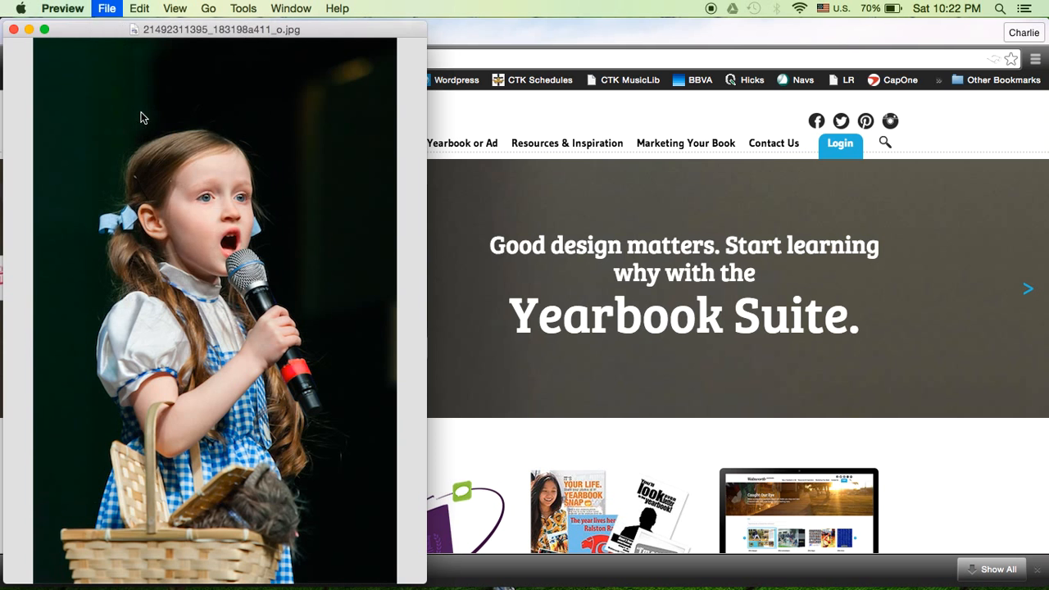
left_click(215, 31)
left_click(249, 104)
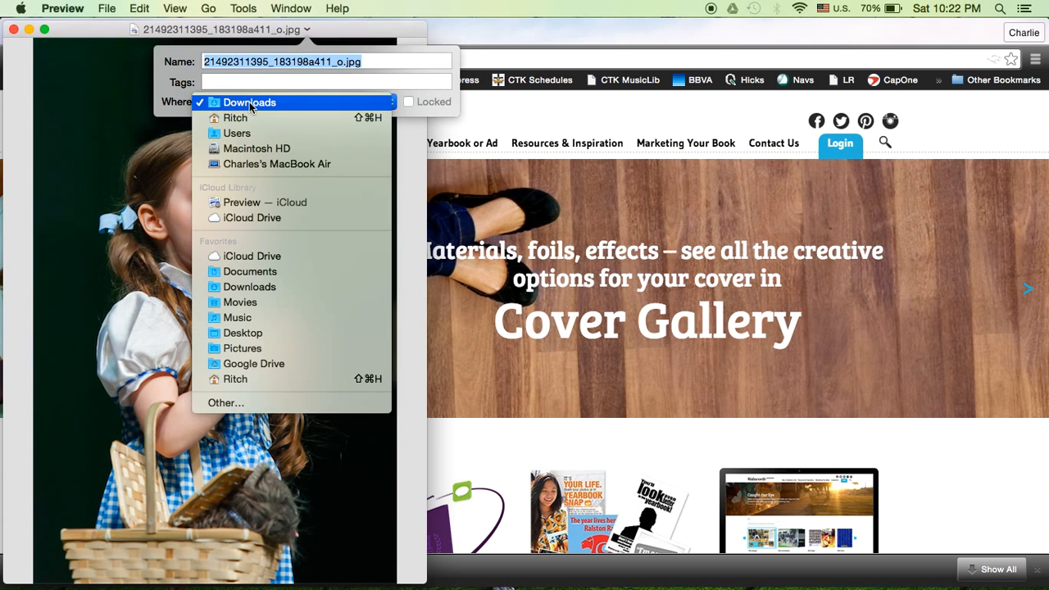
left_click(245, 333)
type("Singing Gir")
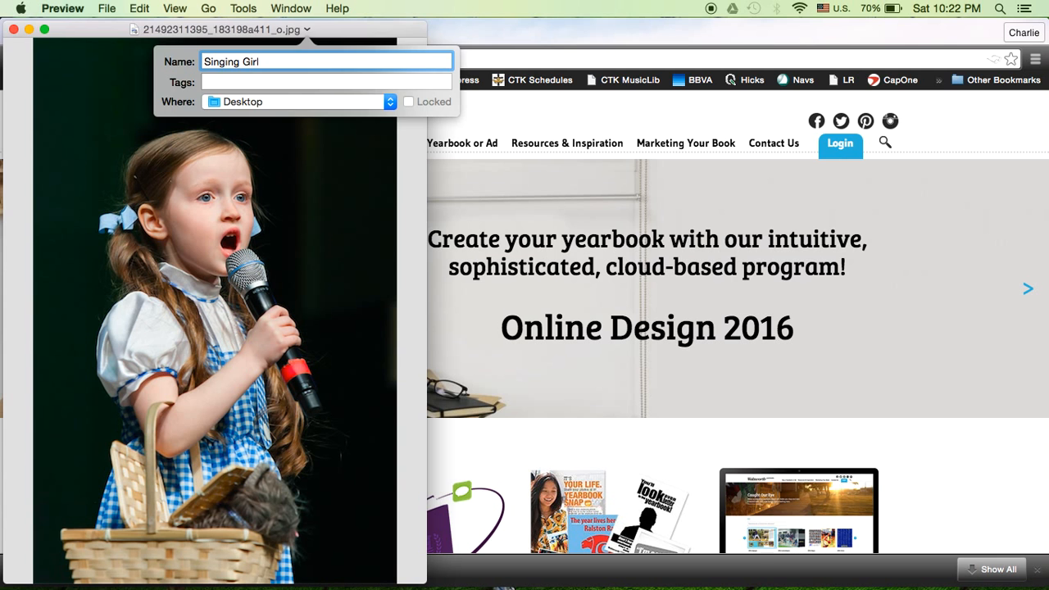
type("l")
key("Return")
left_click(13, 30)
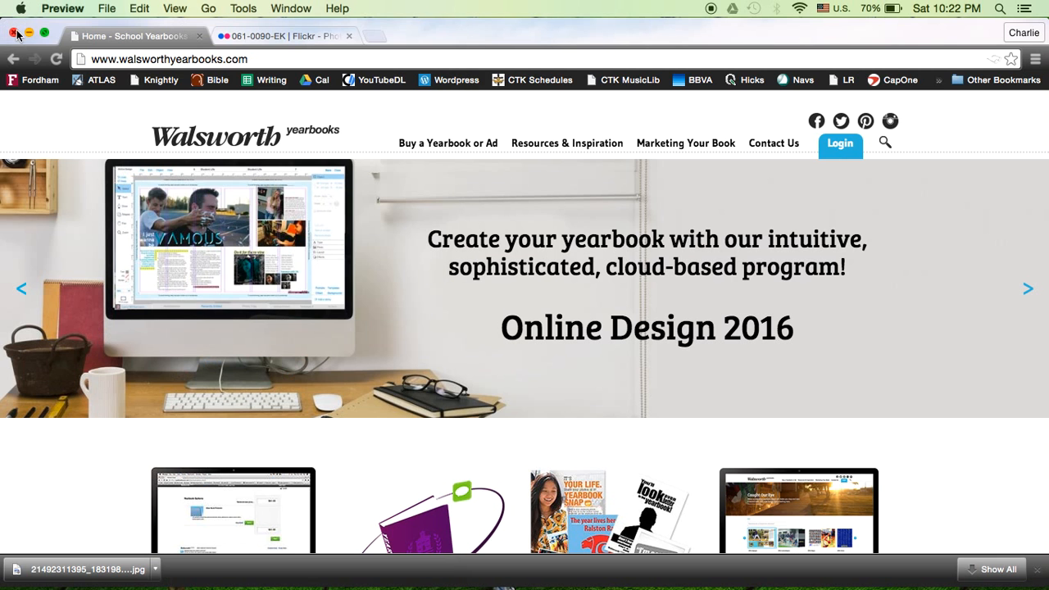
Log in to the Walsworth Members Only site with the member's username and password
left_click(840, 148)
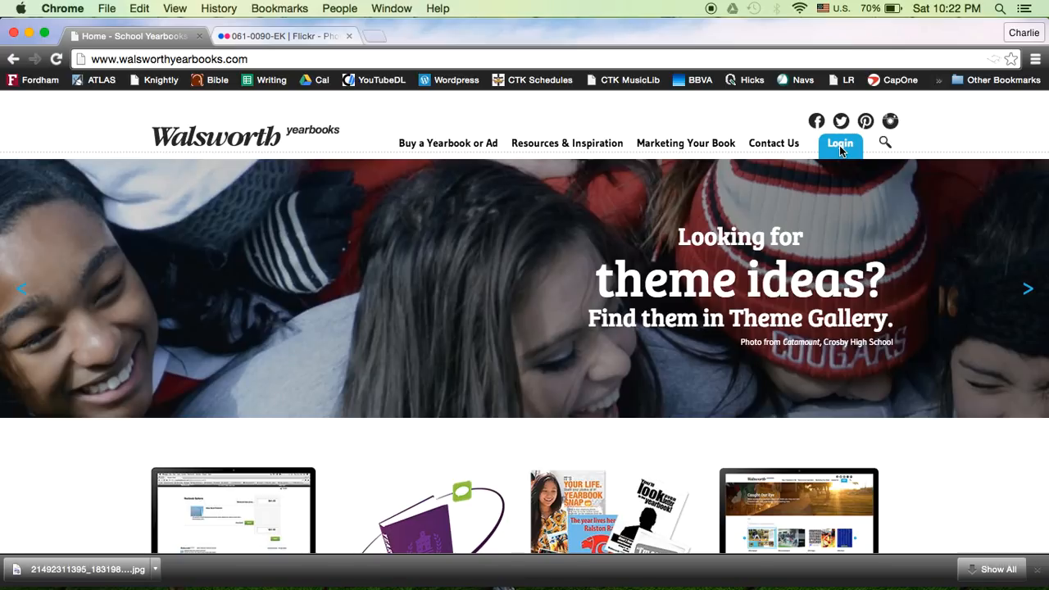
left_click(840, 148)
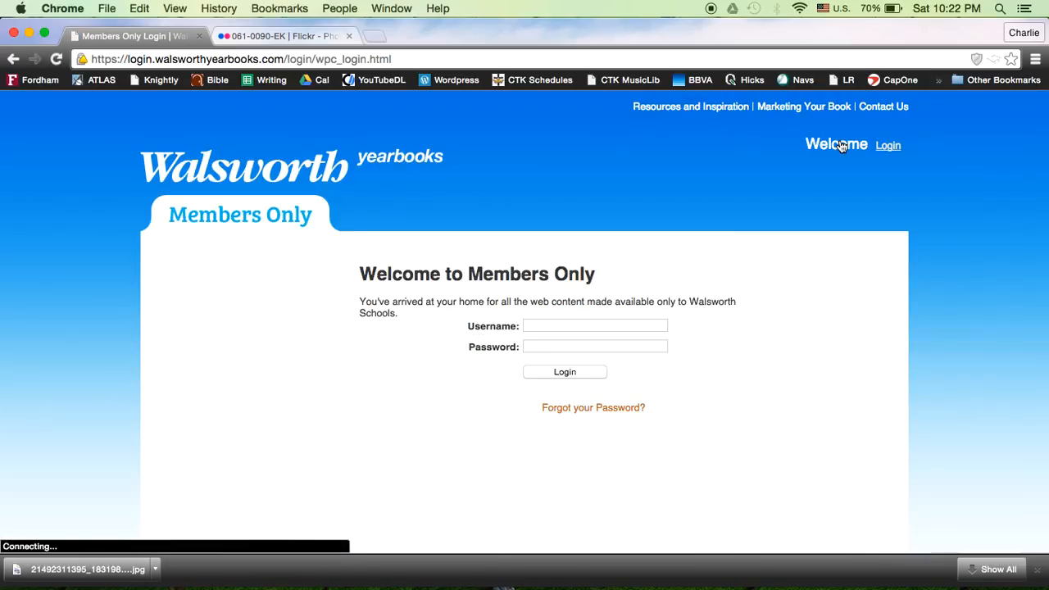
left_click(606, 327)
key("Tab")
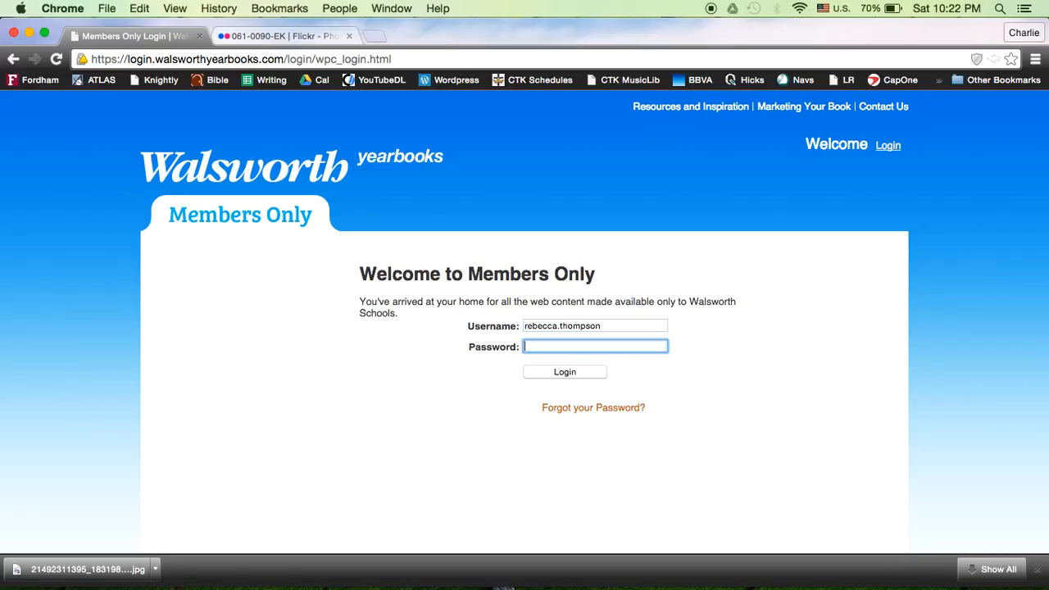
type("•••")
left_click(583, 377)
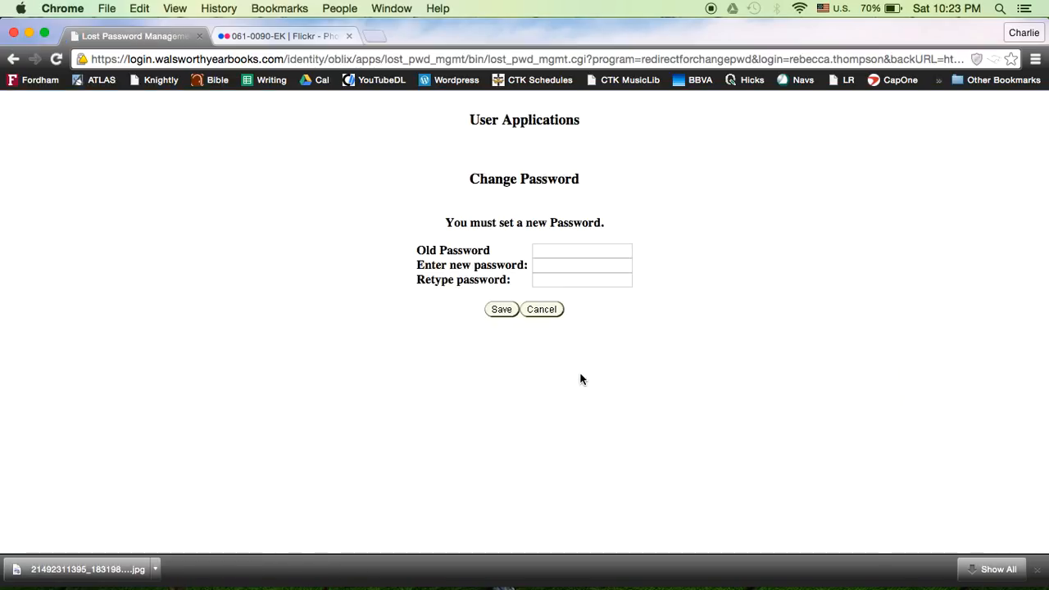
Try to save a password change by entering the old password and filling in both new password fields
left_click(548, 251)
type("••")
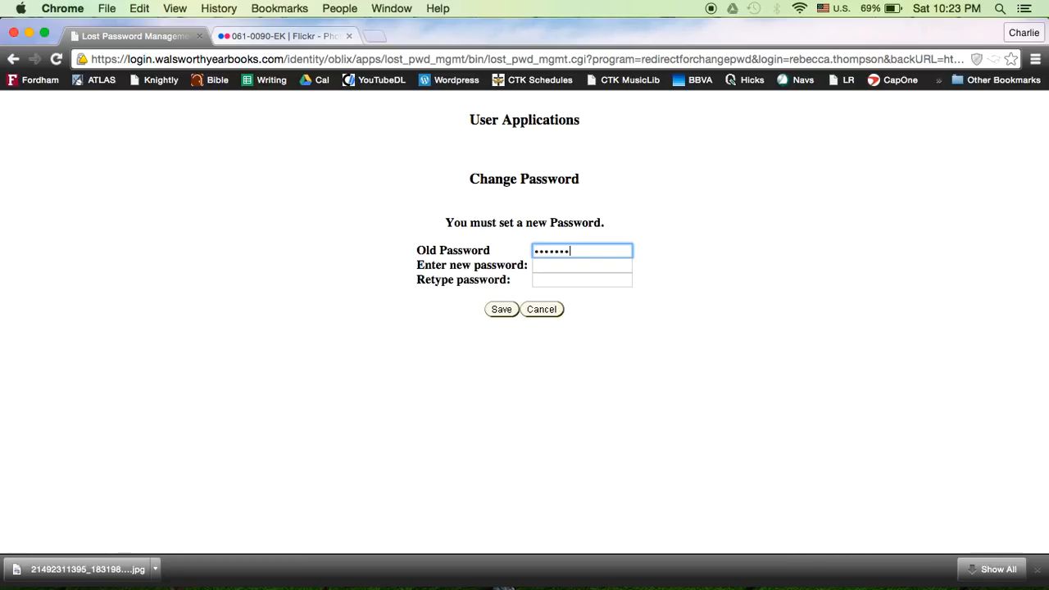
key("Tab")
type("••••••")
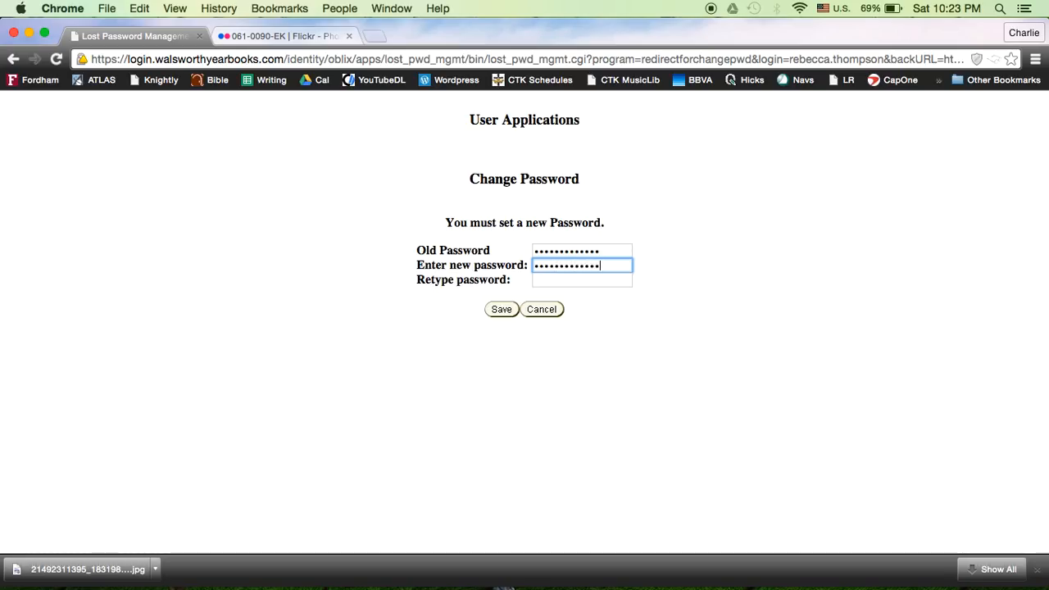
double_click(585, 250)
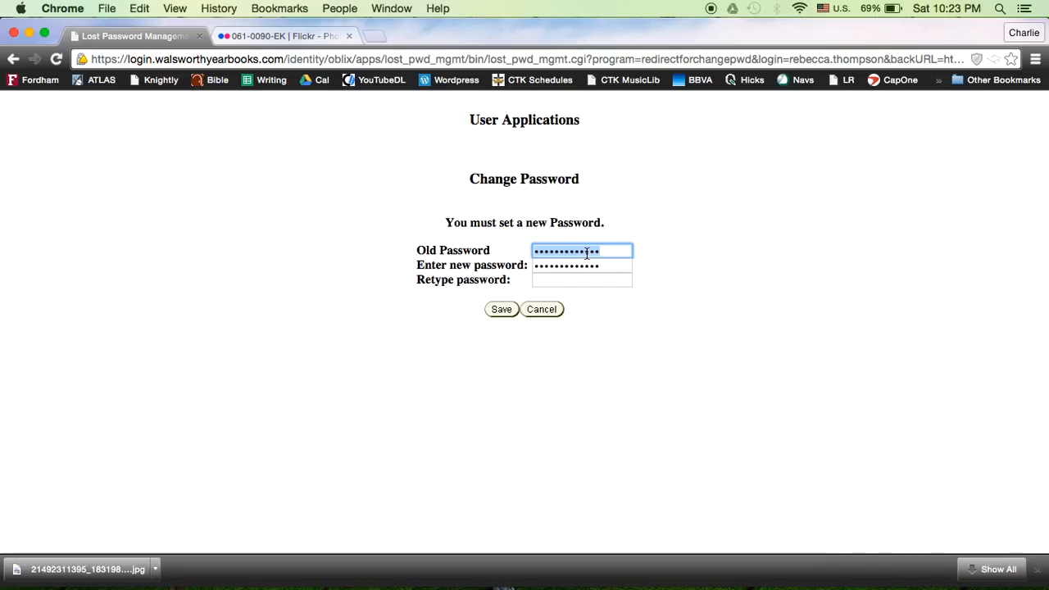
left_click(581, 266)
double_click(581, 269)
key("super+v")
left_click(581, 280)
key("super+v")
left_click(499, 309)
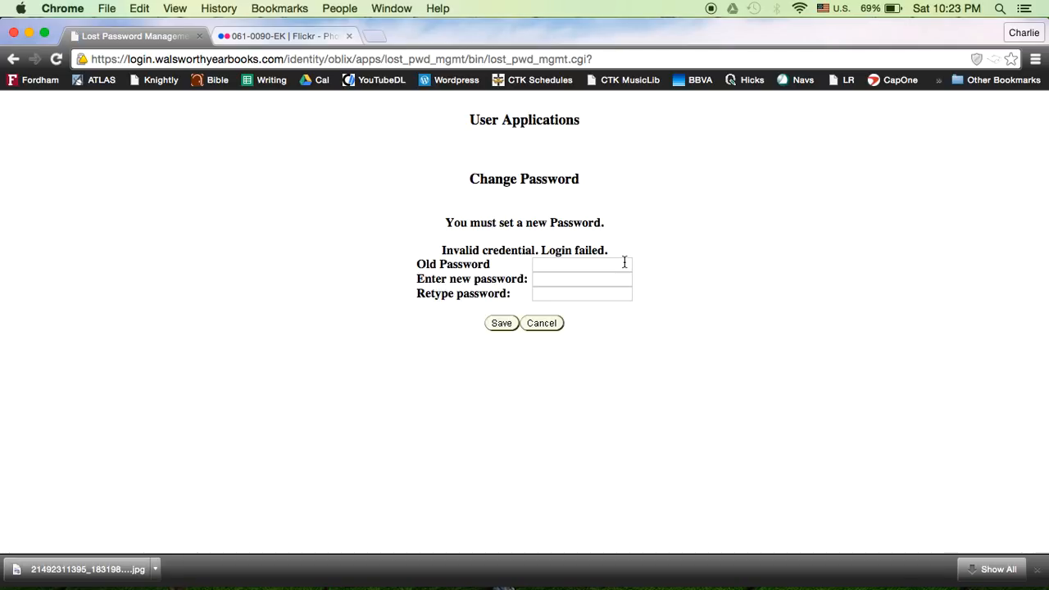
Enter the old password and a new password with its retyped copy, save the change, and return to the member login
left_click(553, 268)
type("••••")
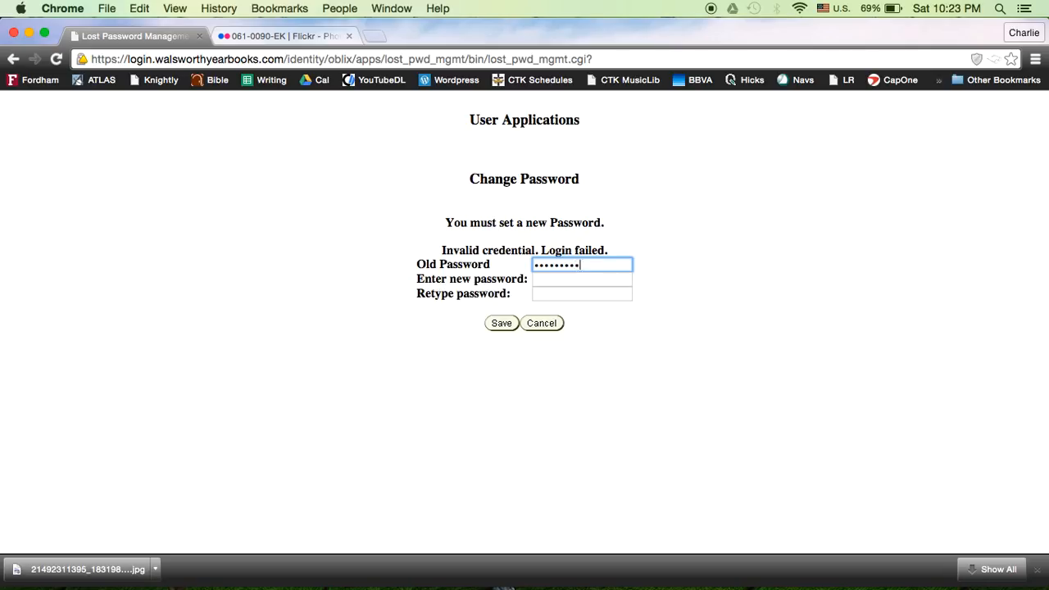
key("Tab")
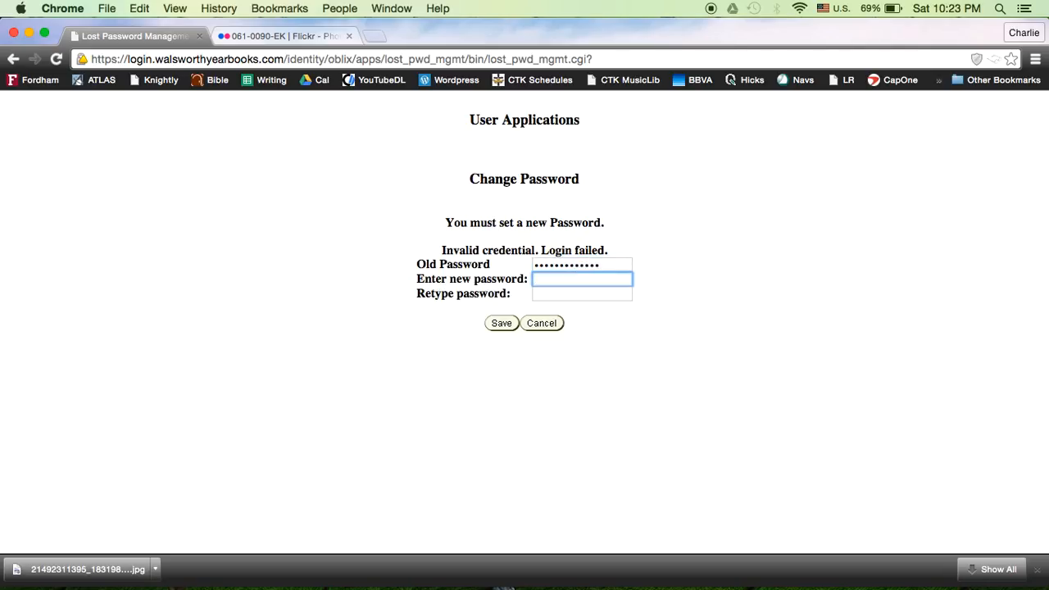
type("••••••••••••••")
key("Tab")
type("••••••••••")
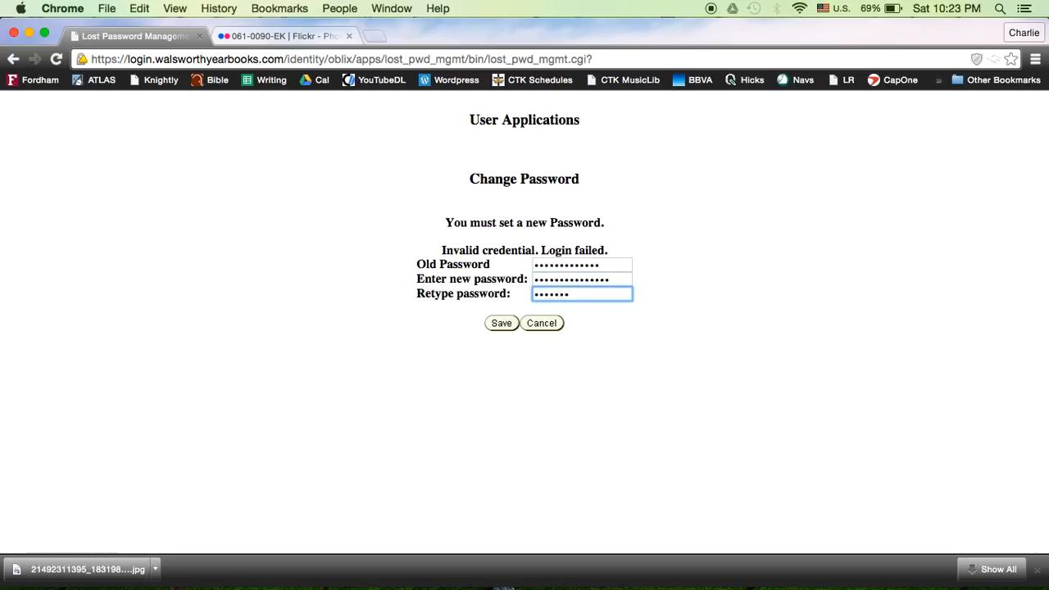
type("••••")
left_click(500, 324)
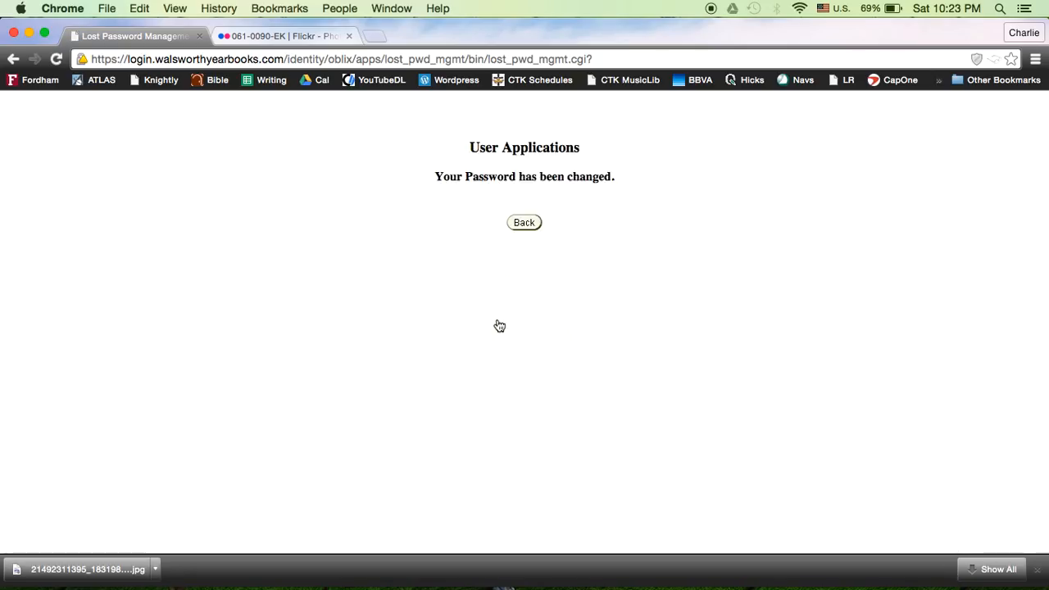
left_click(528, 222)
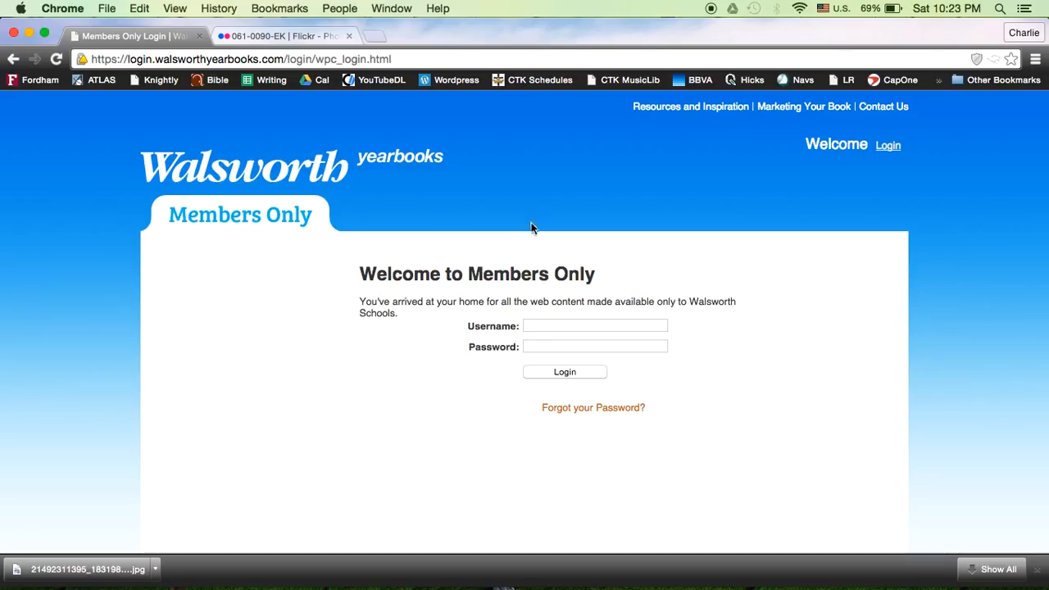
Log in to the Members Only site with the member's username and new password
left_click(536, 324)
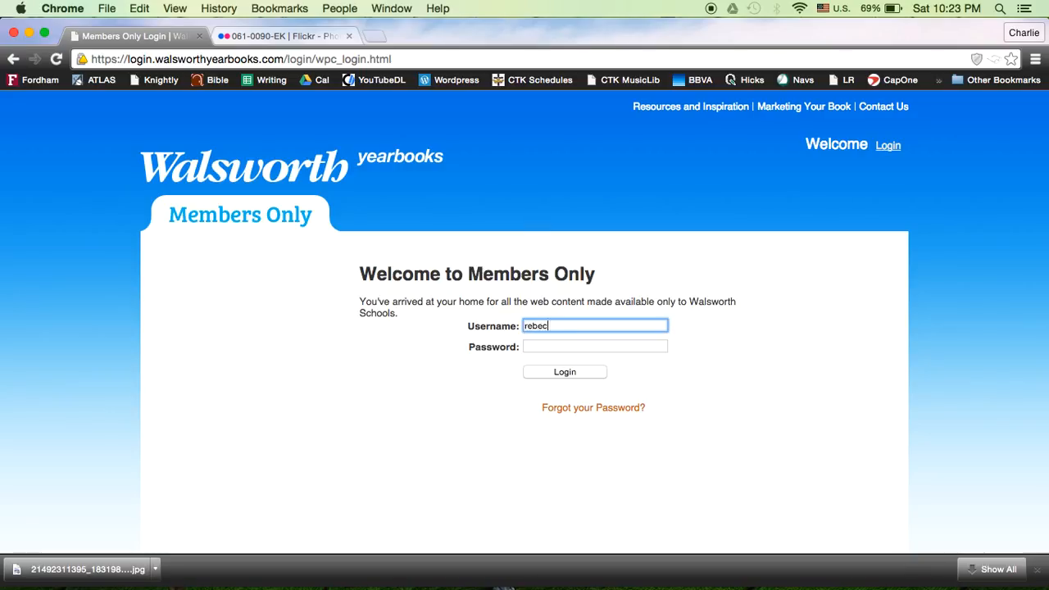
key("Tab")
type("•••••••••••••••")
key("Return")
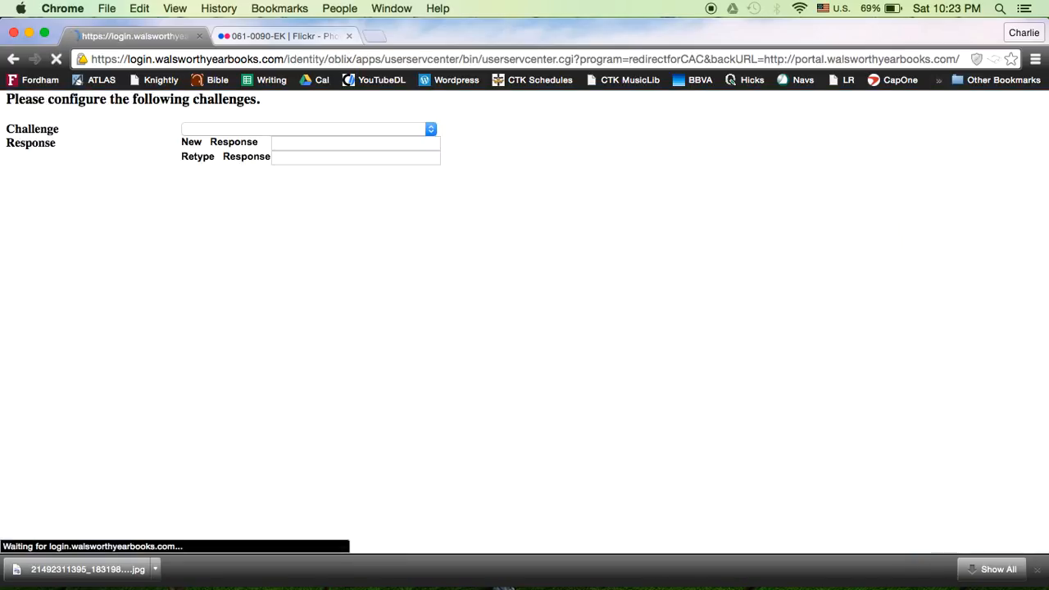
Choose the high school graduation year challenge question, enter and retype the secret response, and save it
left_click(345, 129)
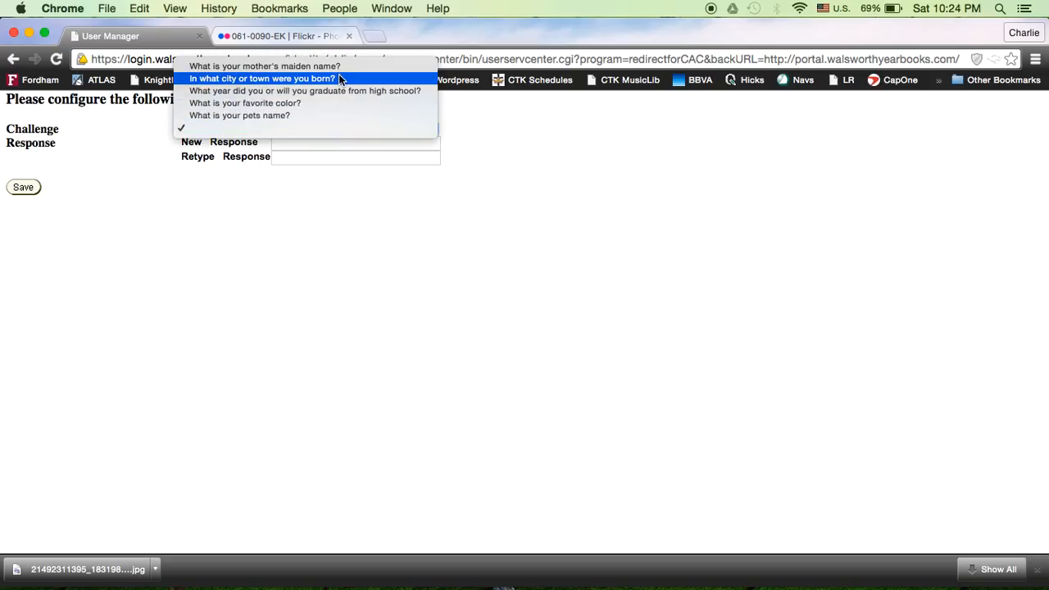
left_click(334, 90)
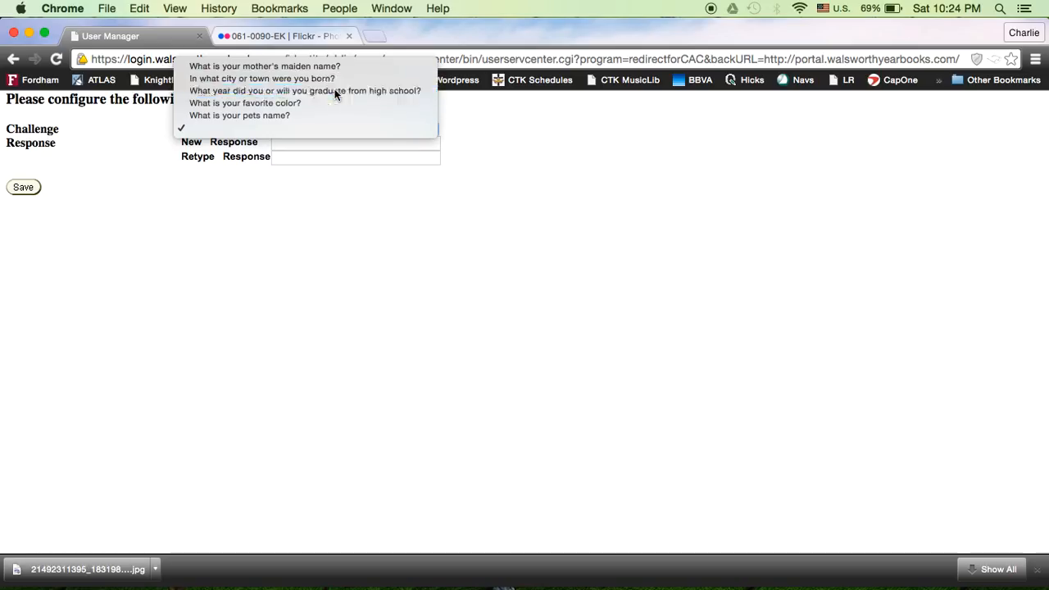
left_click(322, 143)
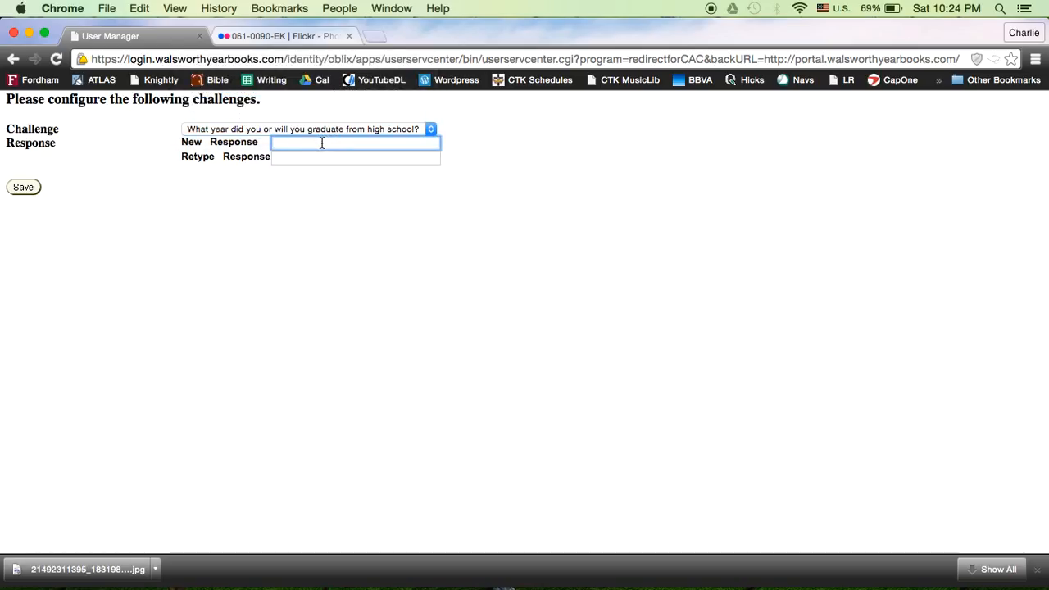
type("••••••")
key("Tab")
type("•••••••••••")
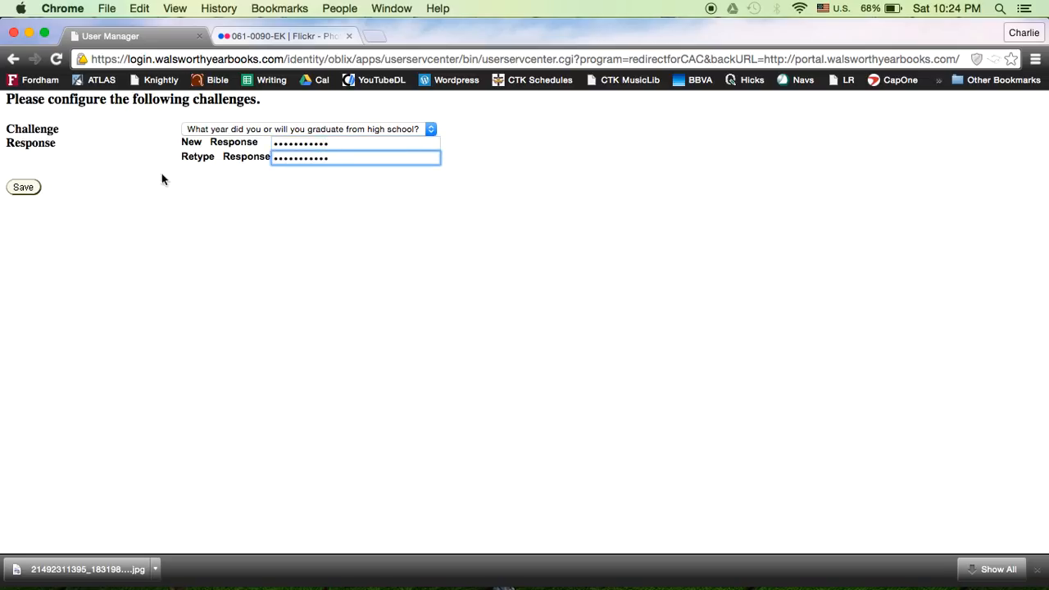
left_click(25, 188)
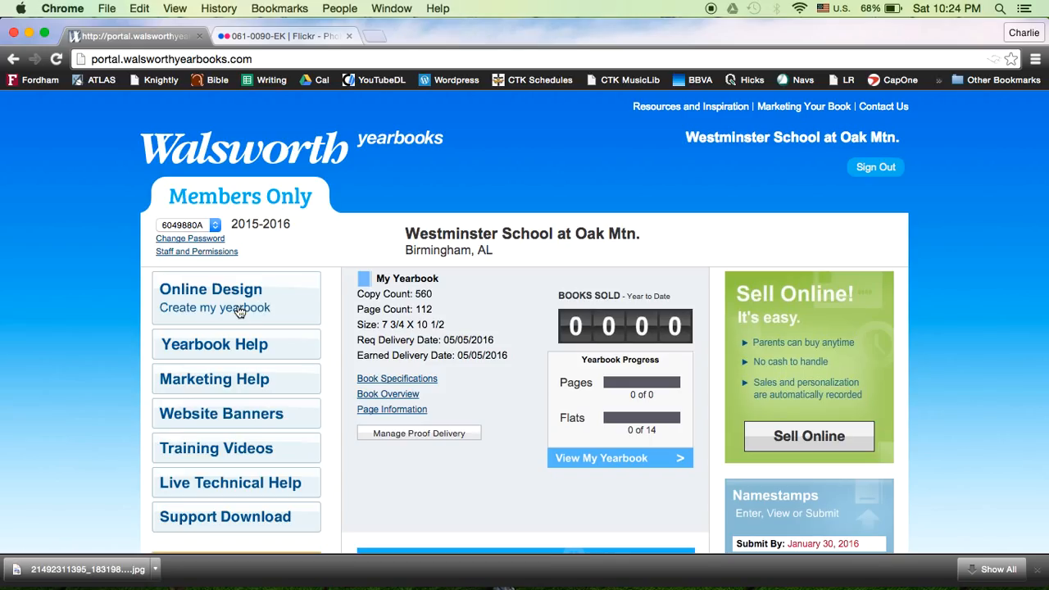
Open the photo upload in Online Design's Photos area and select the Singing Girl file from the Desktop
left_click(208, 293)
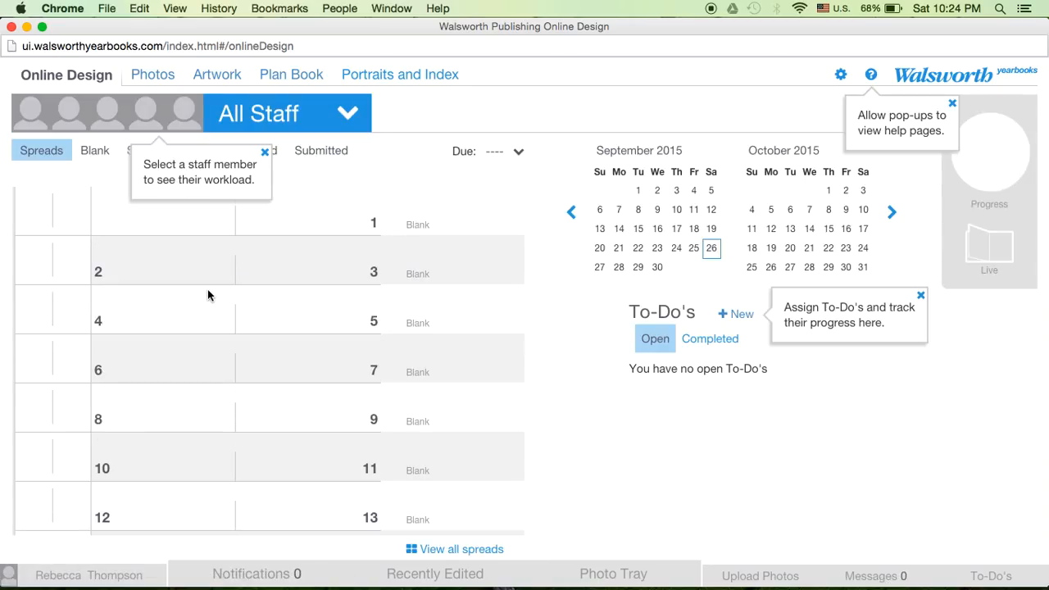
left_click(163, 80)
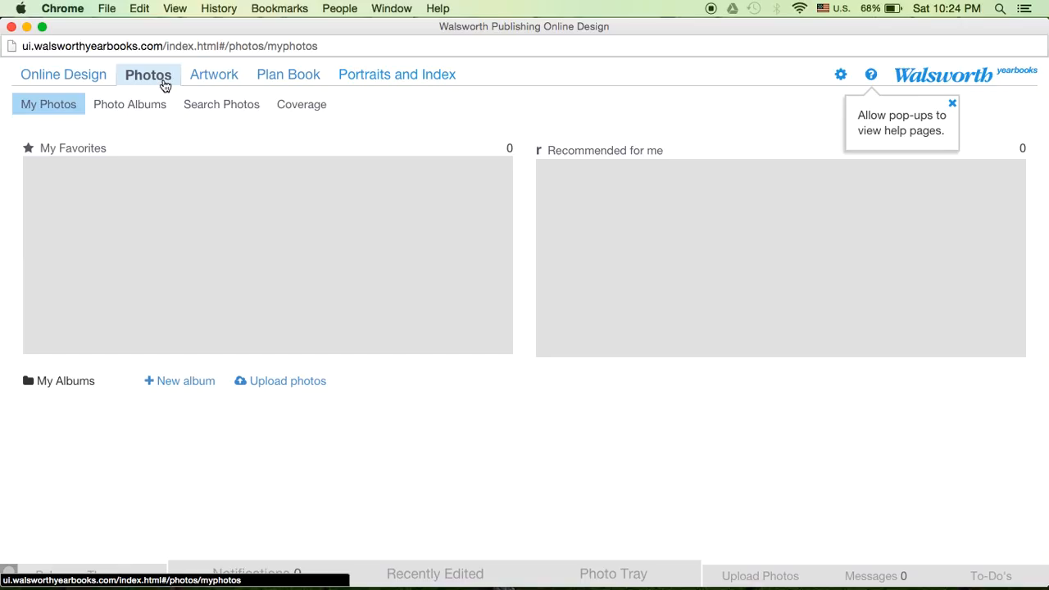
left_click(261, 384)
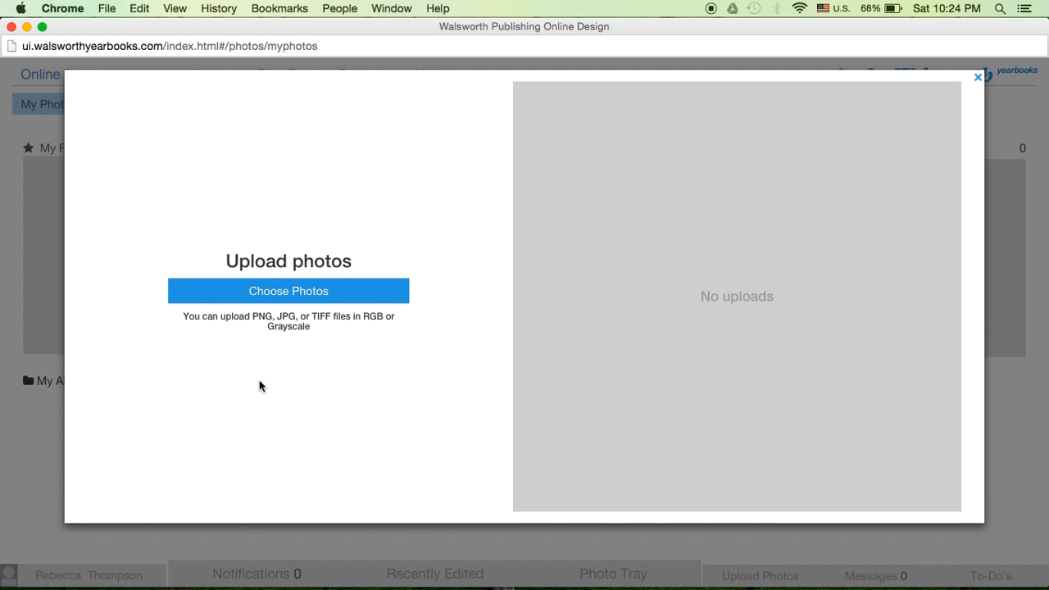
left_click(276, 300)
left_click(298, 238)
left_click(407, 94)
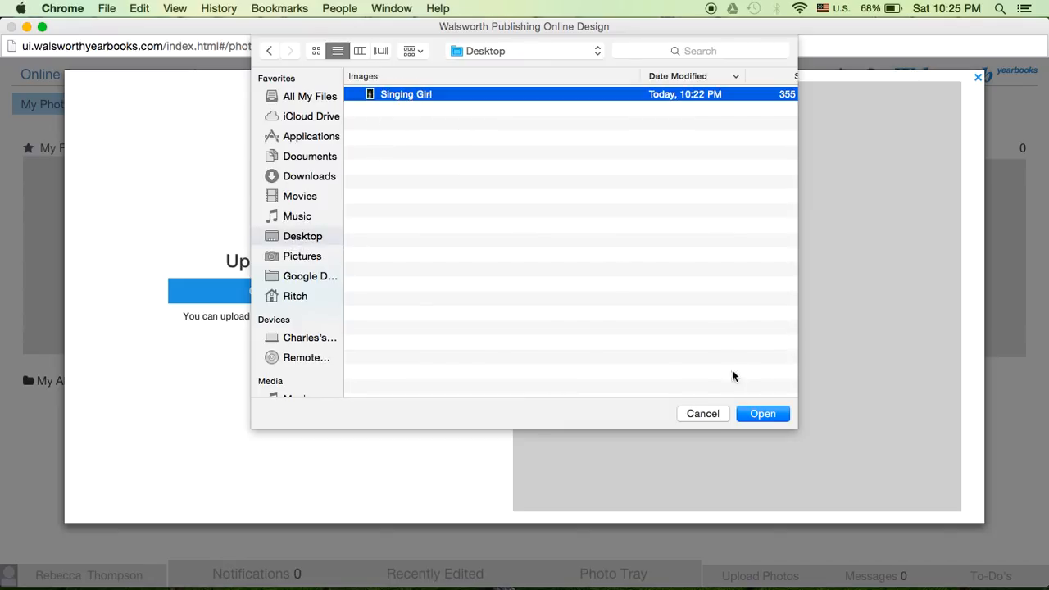
left_click(760, 410)
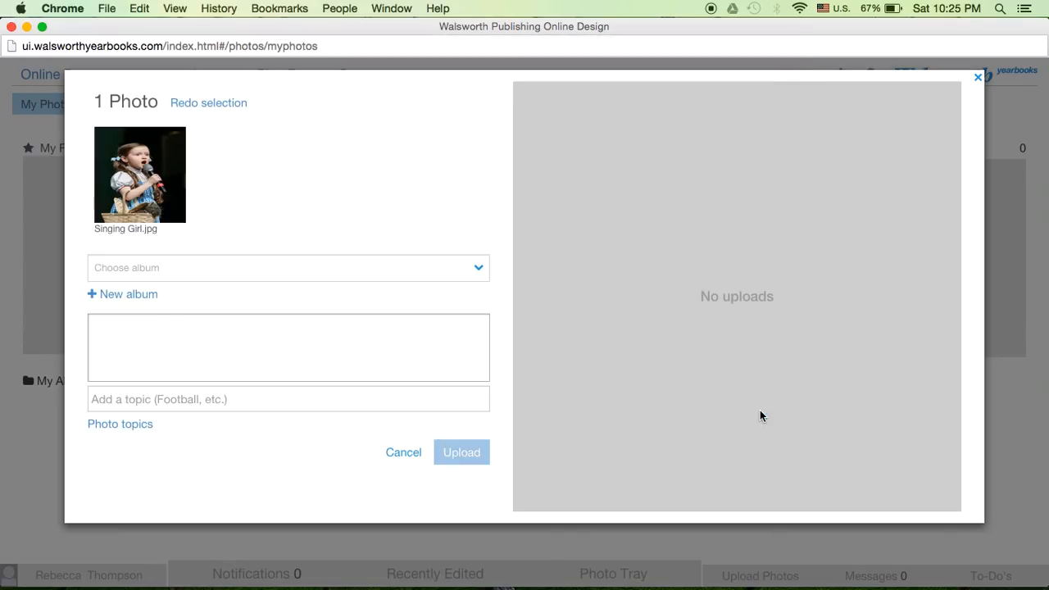
Upload the Singing Girl photo to the Carbon Copy Exercise album and close the upload window
left_click(479, 268)
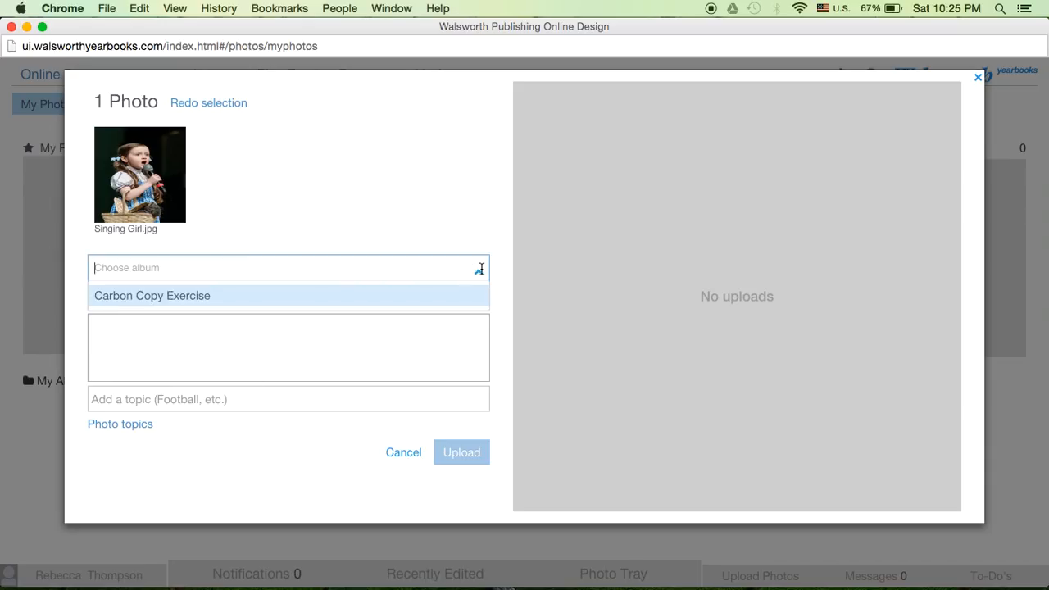
left_click(159, 296)
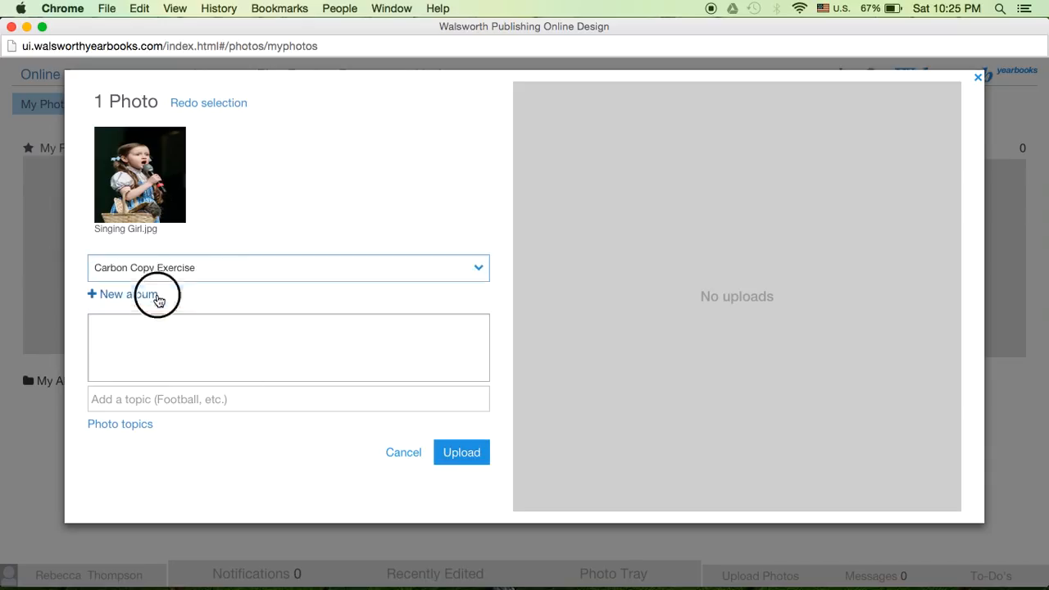
left_click(467, 464)
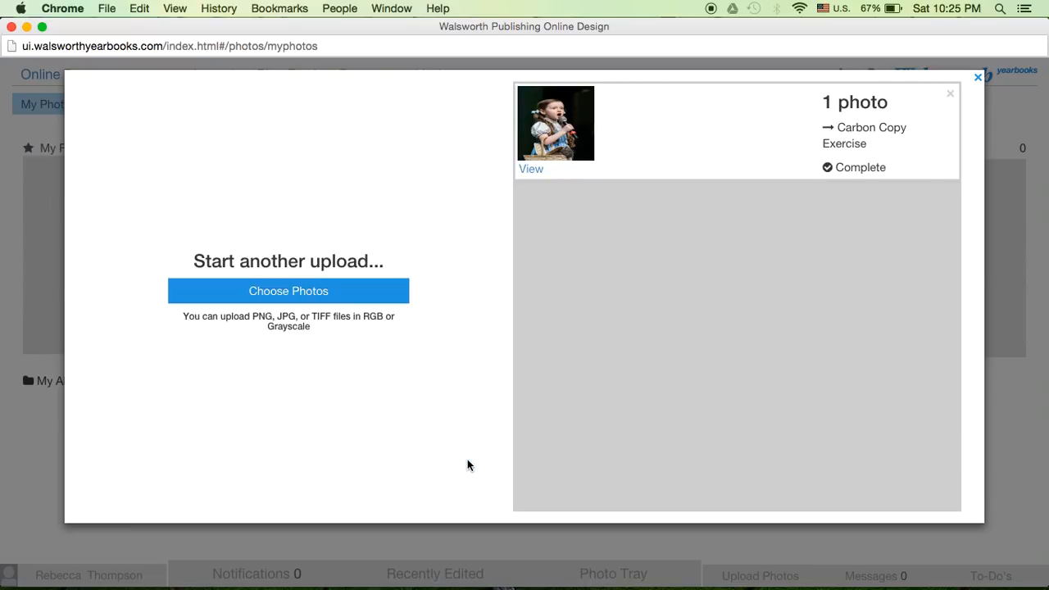
left_click(978, 77)
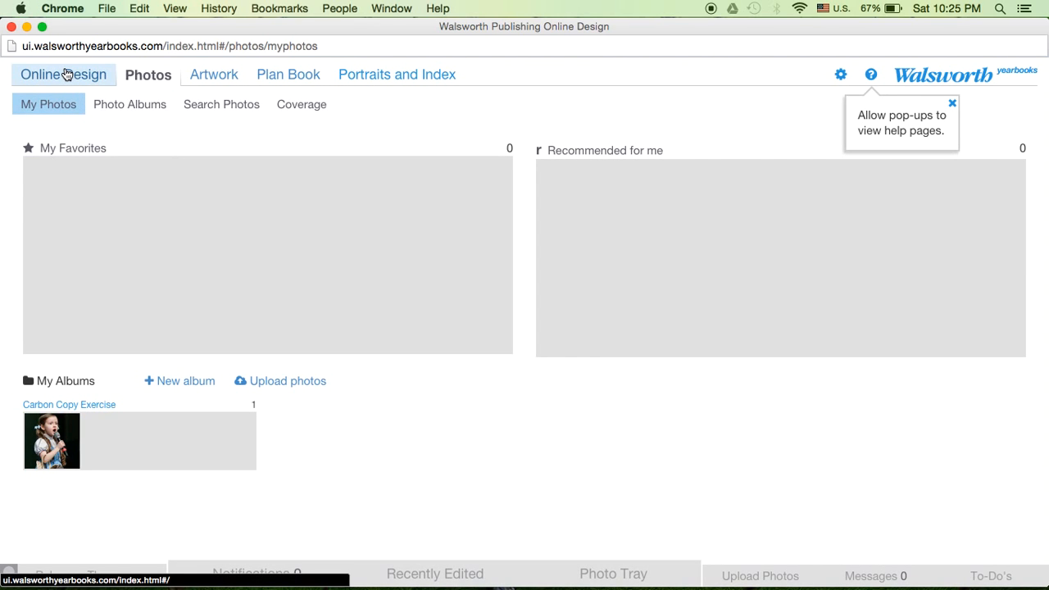
Return to Online Design and open the spread for pages 10 and 11 for editing
left_click(68, 75)
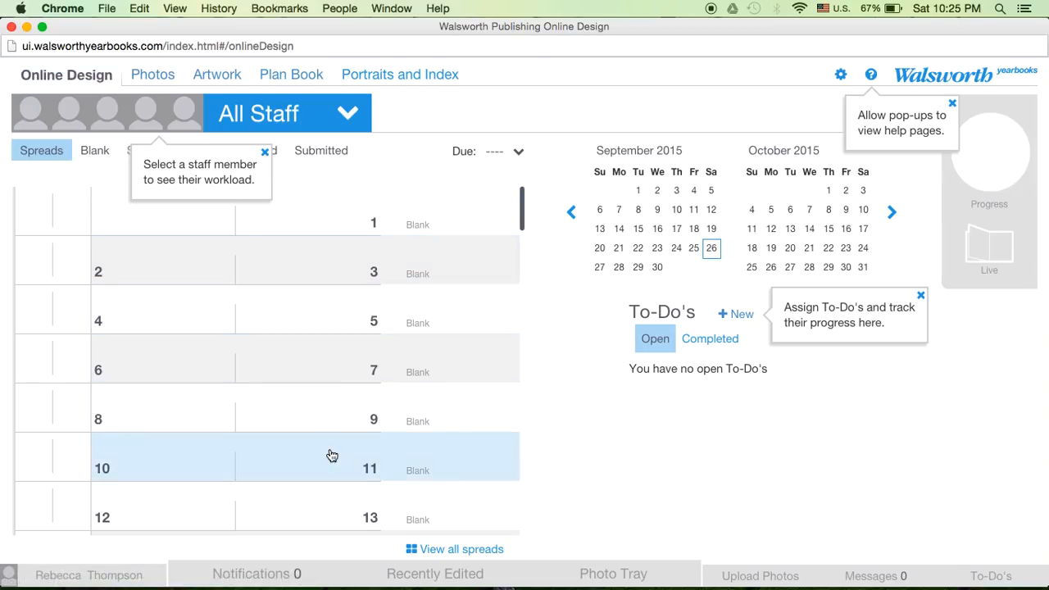
left_click(283, 461)
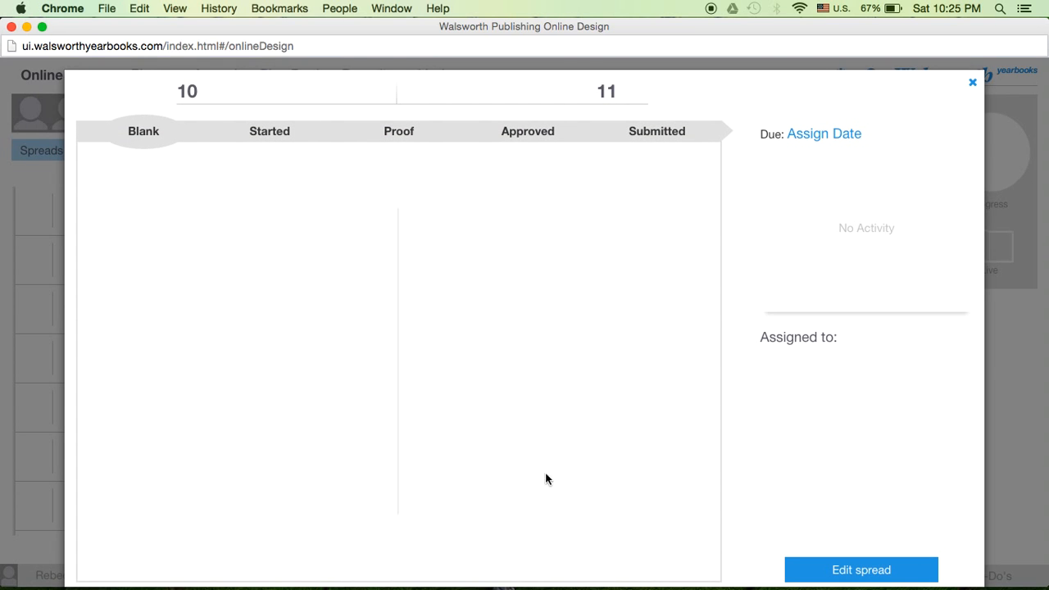
left_click(836, 578)
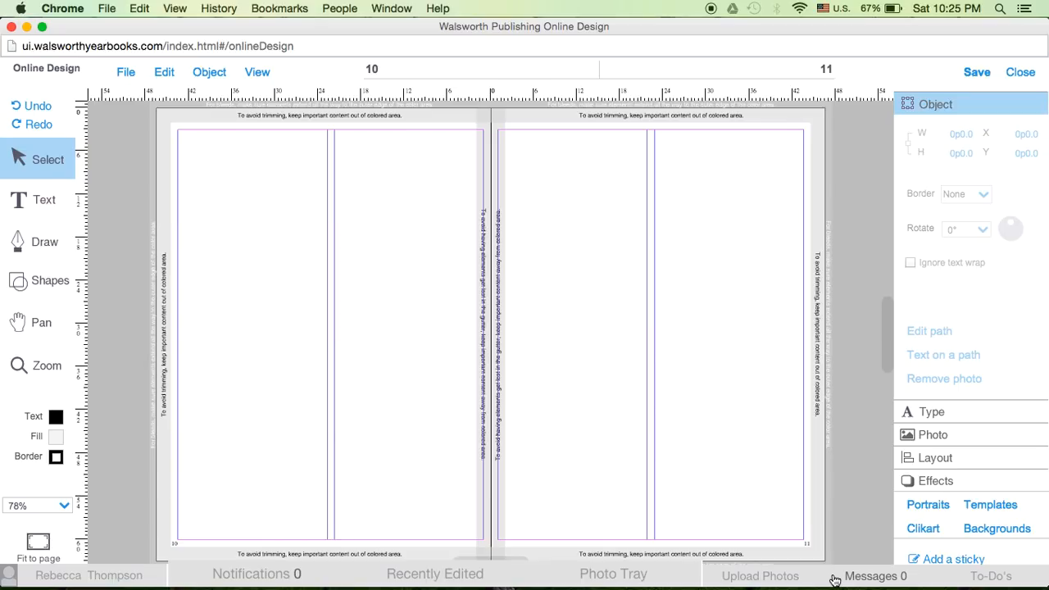
Set the number of columns on the spread to 1 and save the column setting
left_click(256, 77)
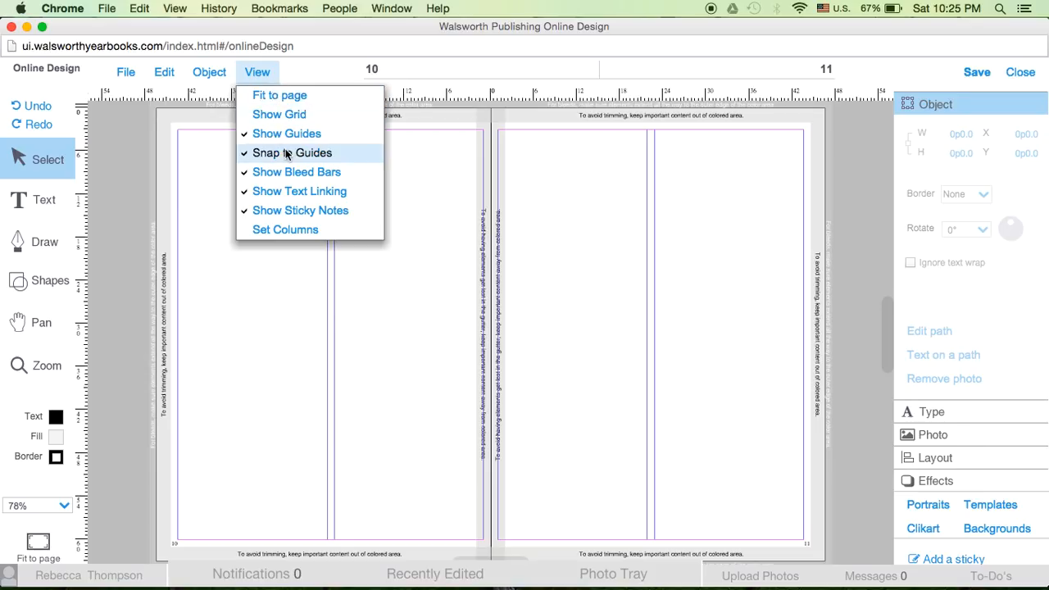
left_click(345, 300)
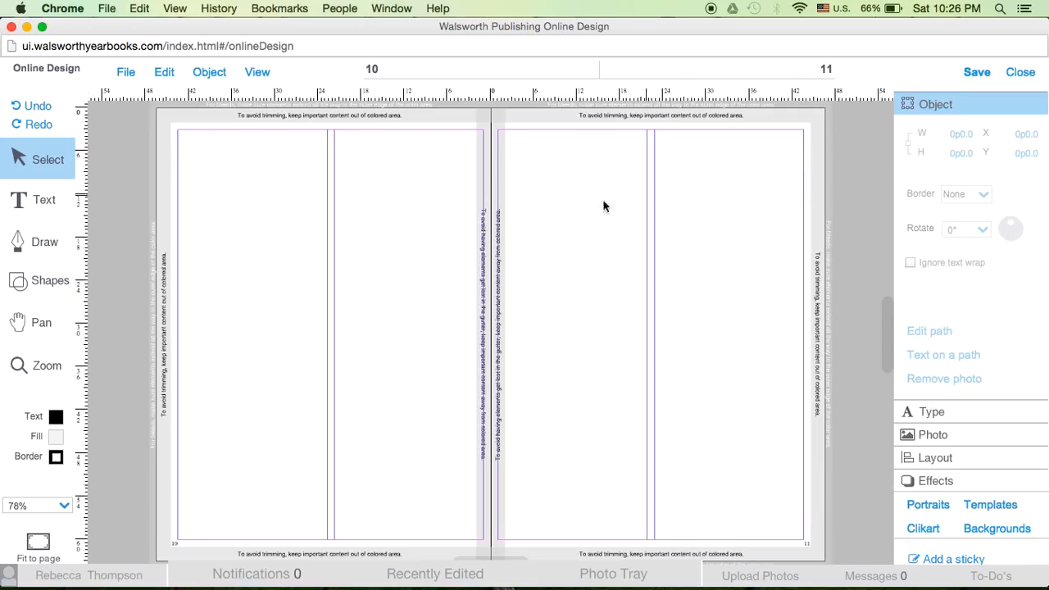
left_click(259, 79)
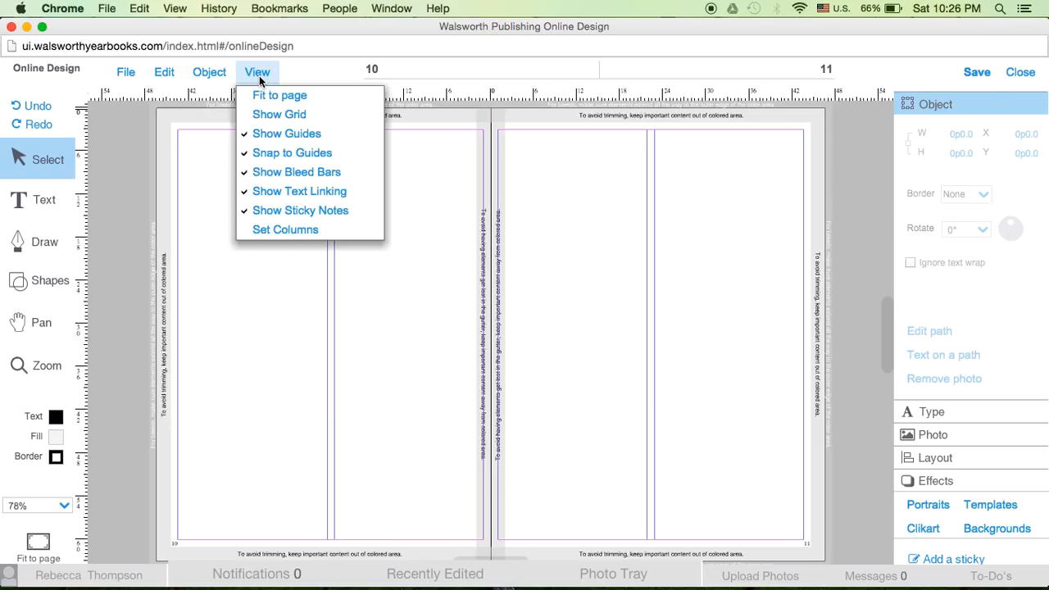
left_click(275, 229)
left_click(421, 326)
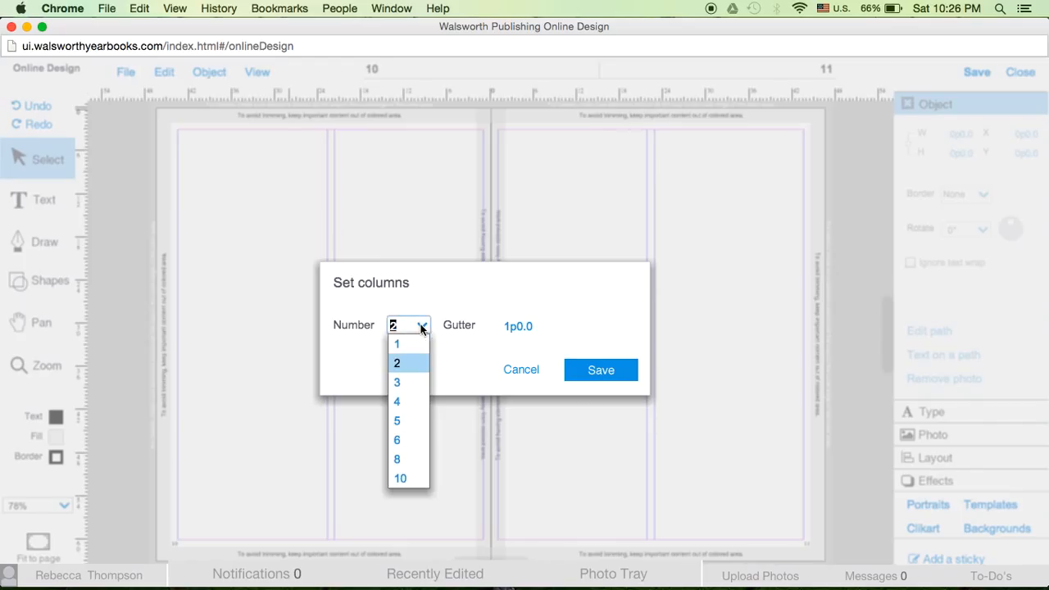
left_click(420, 343)
left_click(613, 374)
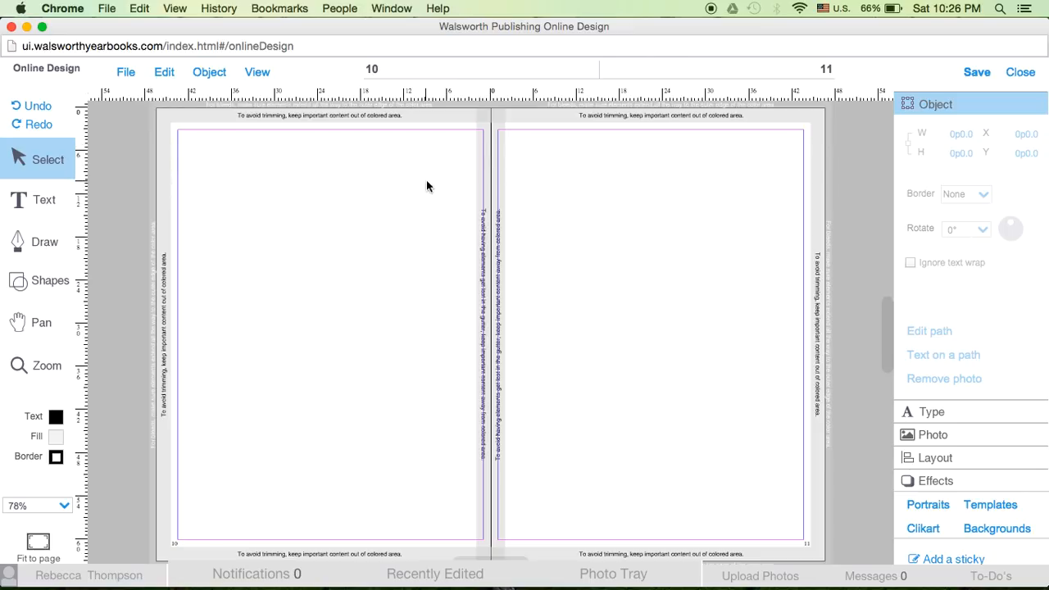
Show the photos of the Carbon Copy Exercise album in the photo tray
left_click(601, 576)
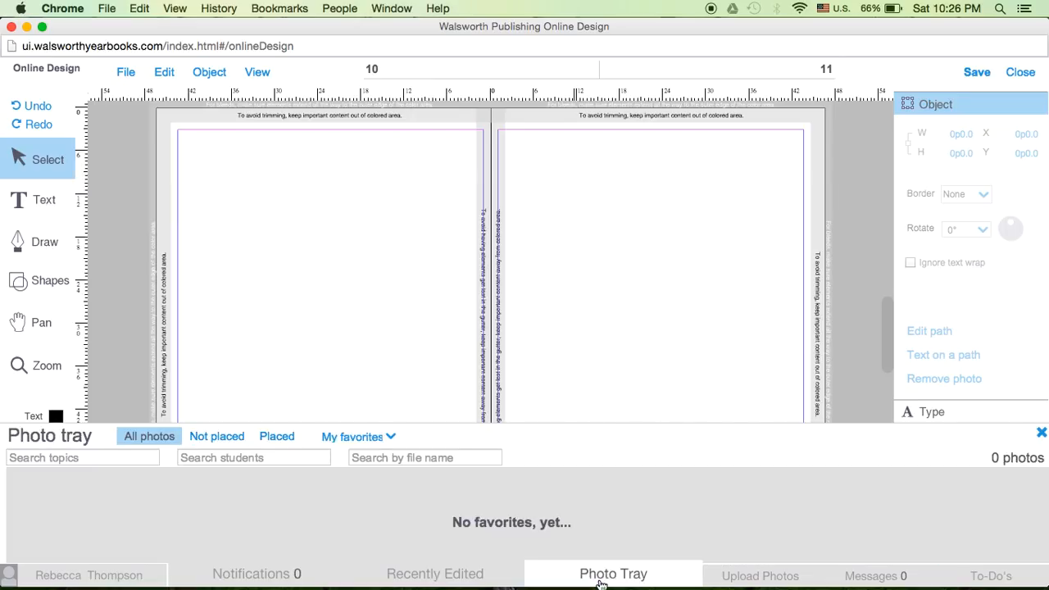
left_click(358, 436)
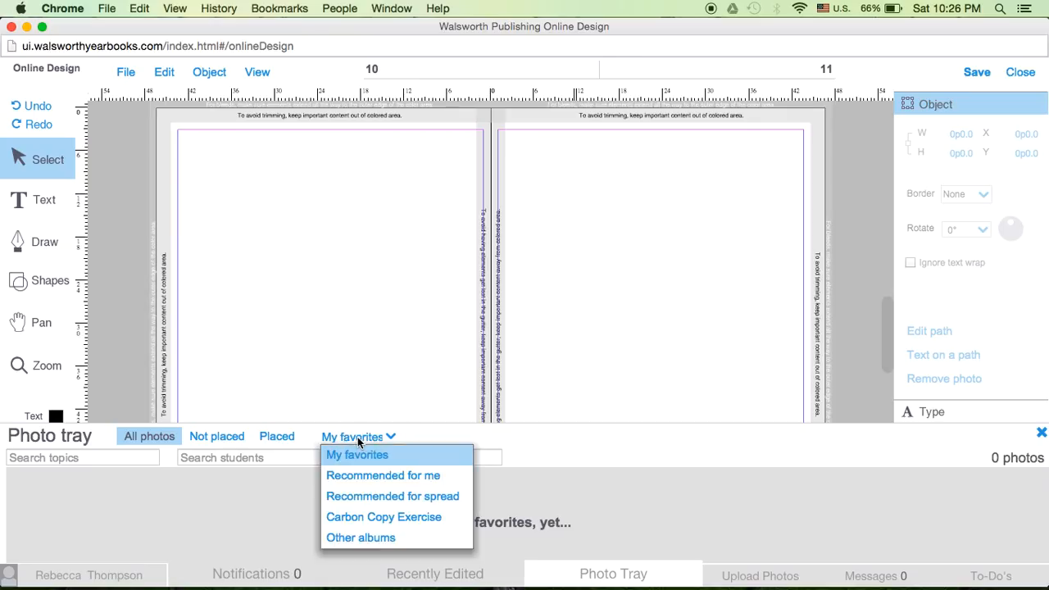
left_click(375, 521)
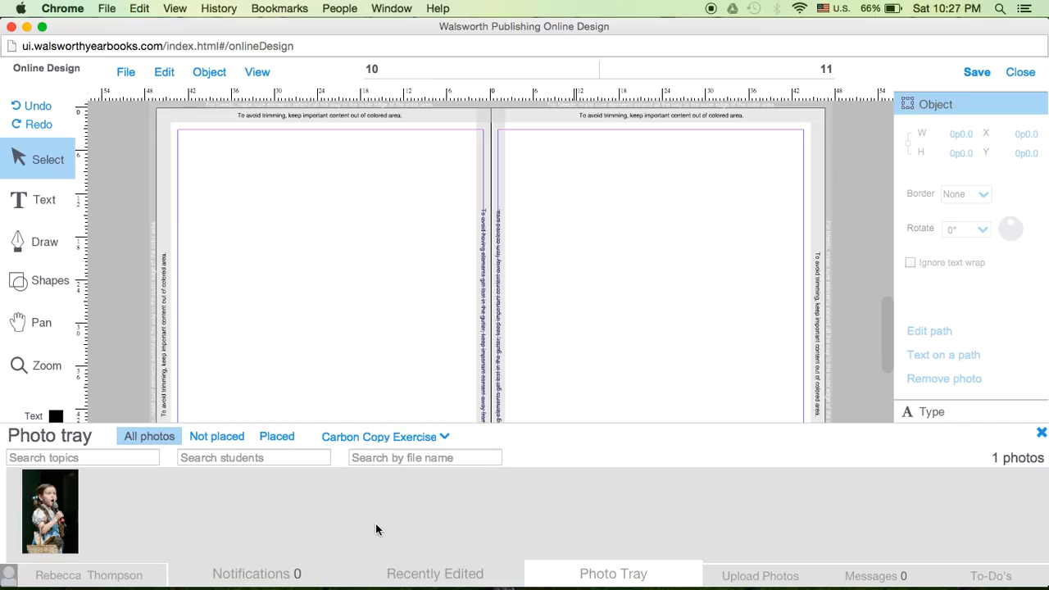
Place the Singing Girl photo from the tray on page 10, about 39p1 wide and 58p8 high
mouse_move(52, 509)
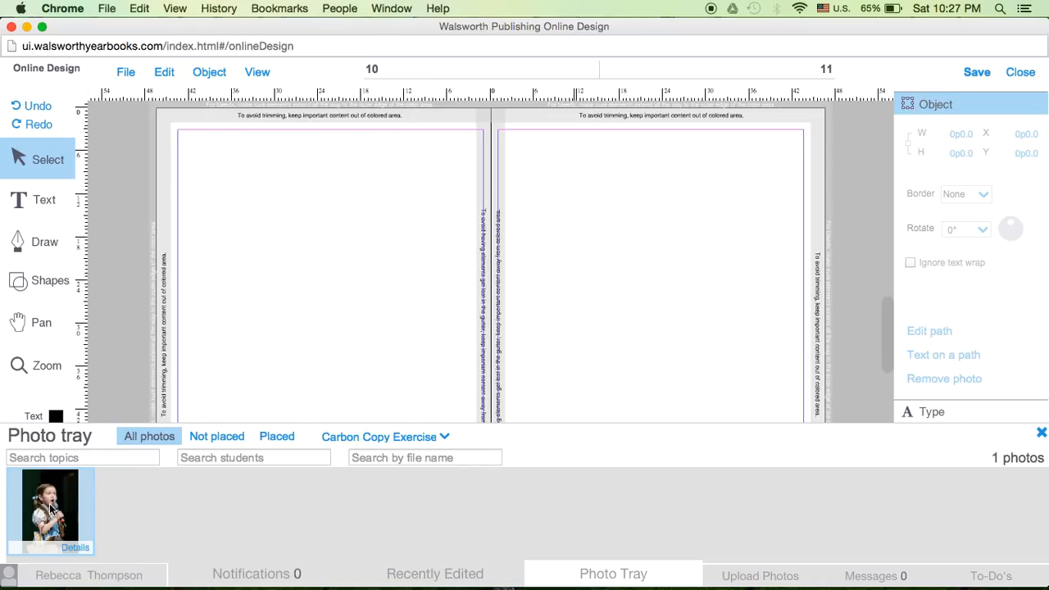
right_click(52, 509)
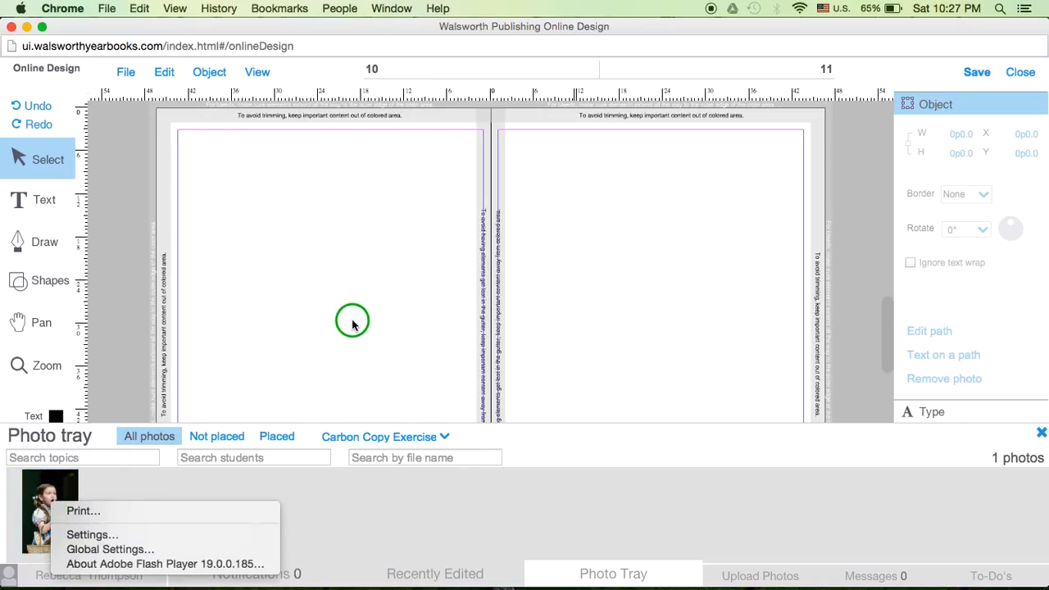
left_click(285, 339)
mouse_move(66, 505)
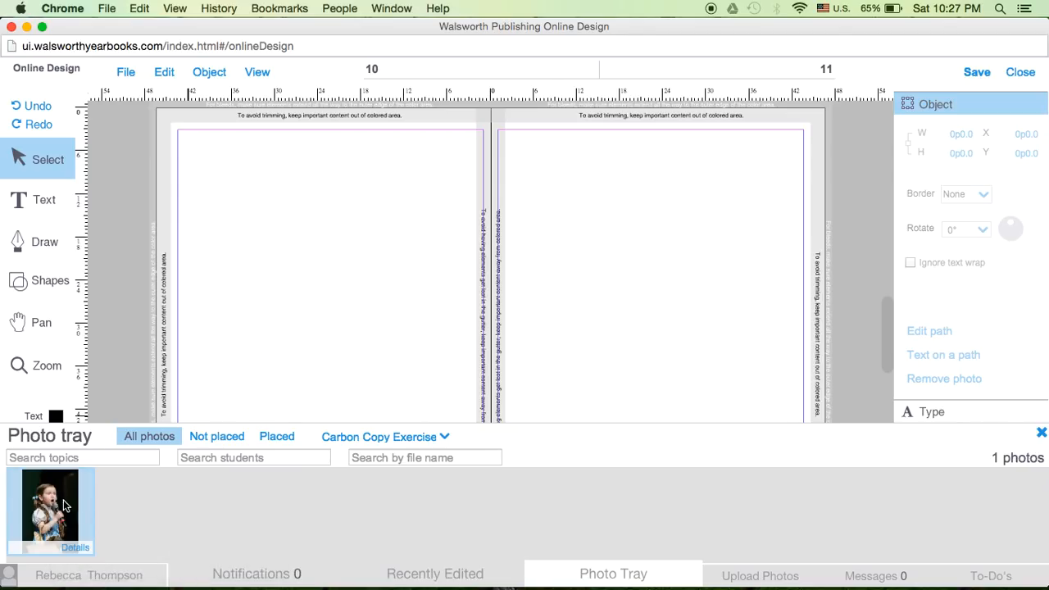
left_click_drag(65, 505, 340, 293)
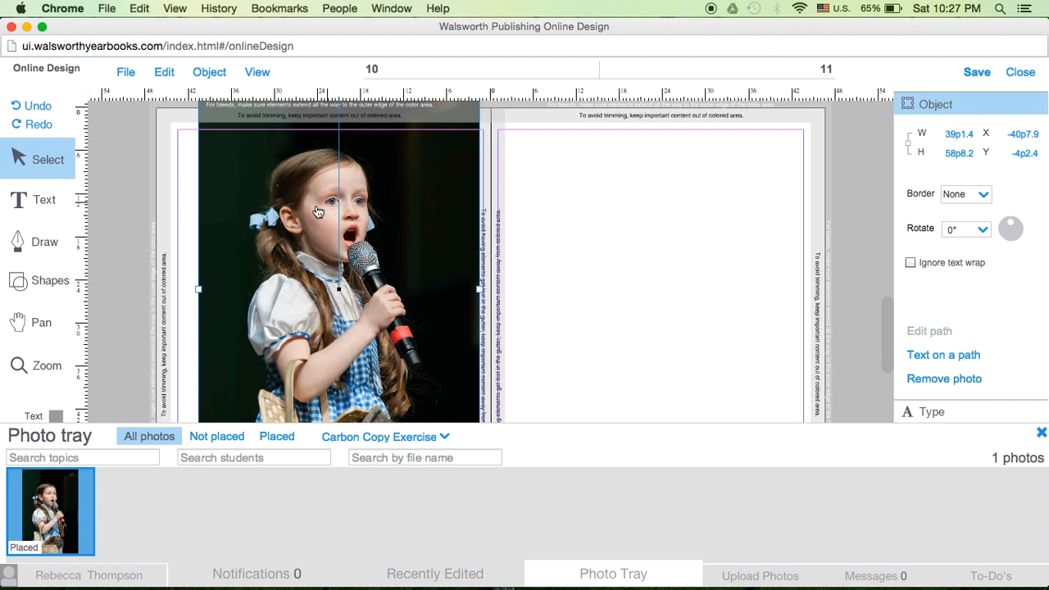
Delete the placed photo from page 10 and close the photo tray
left_click(127, 79)
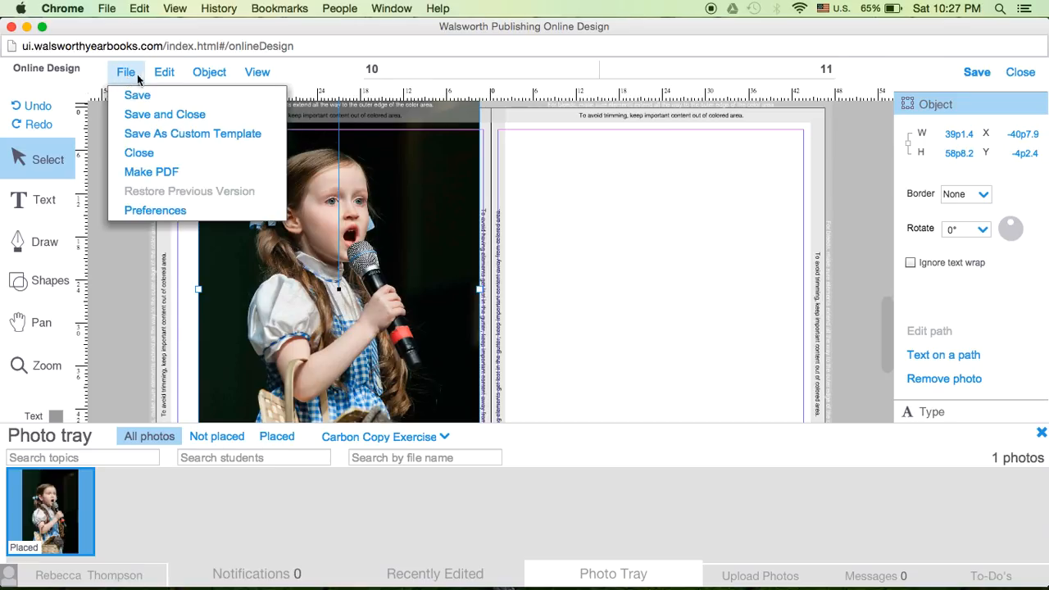
left_click(162, 74)
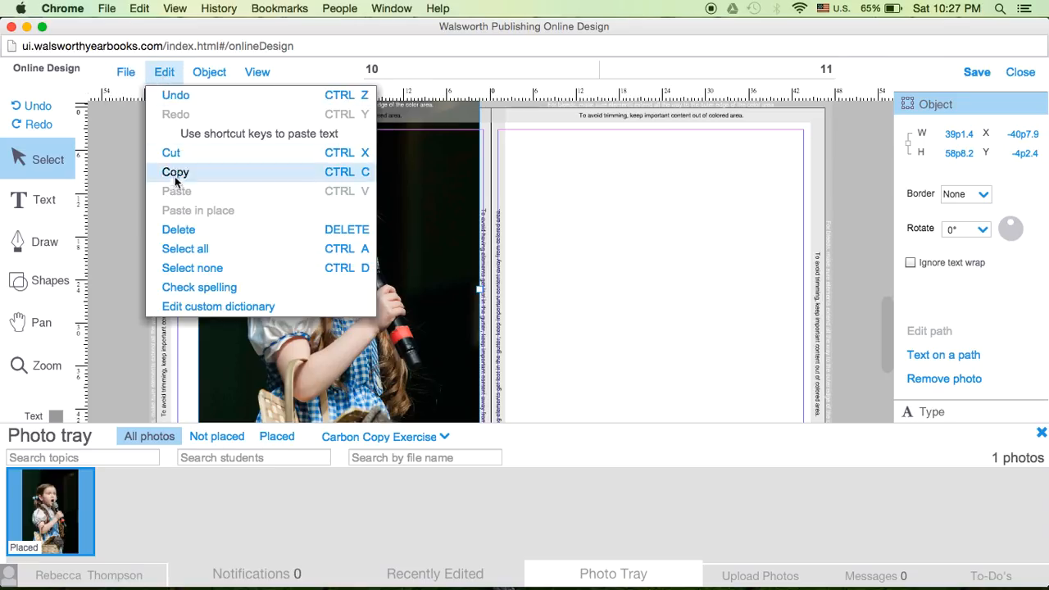
left_click(179, 228)
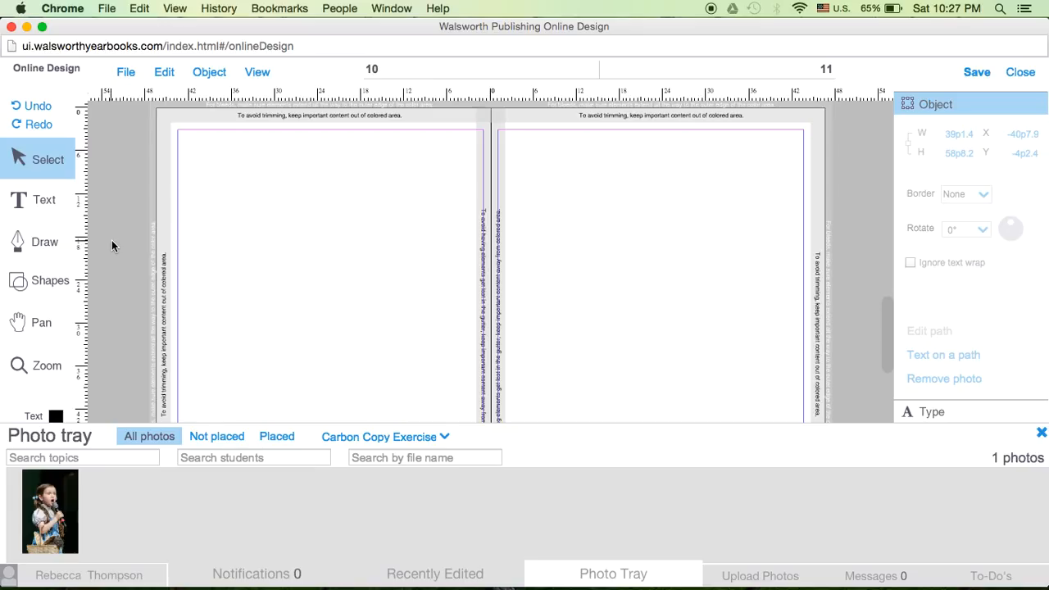
left_click(1041, 435)
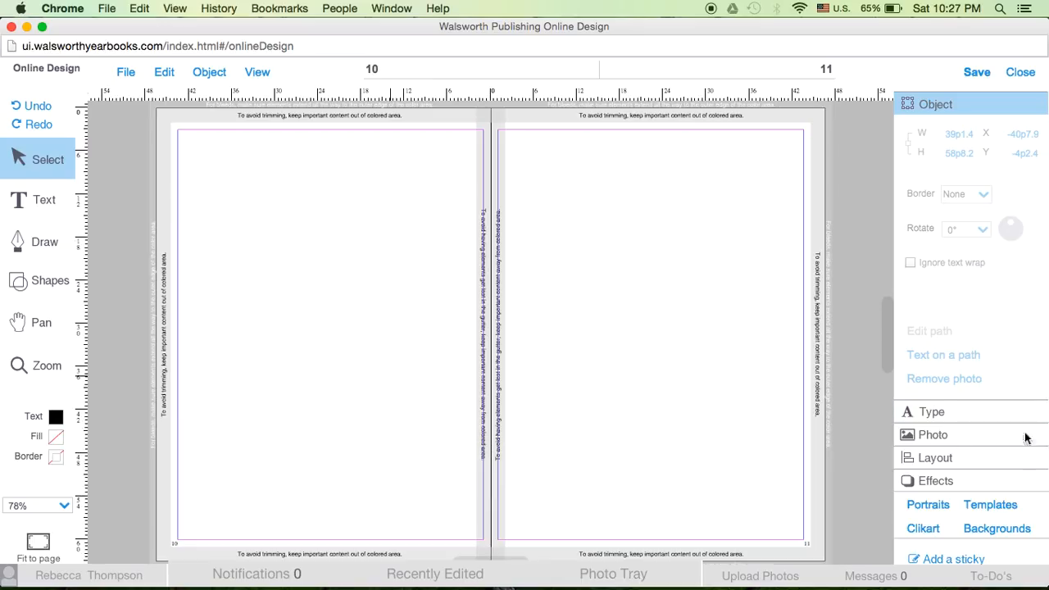
Add a square shape and align it with the upper-left corner of page 10's margin guides
left_click(38, 280)
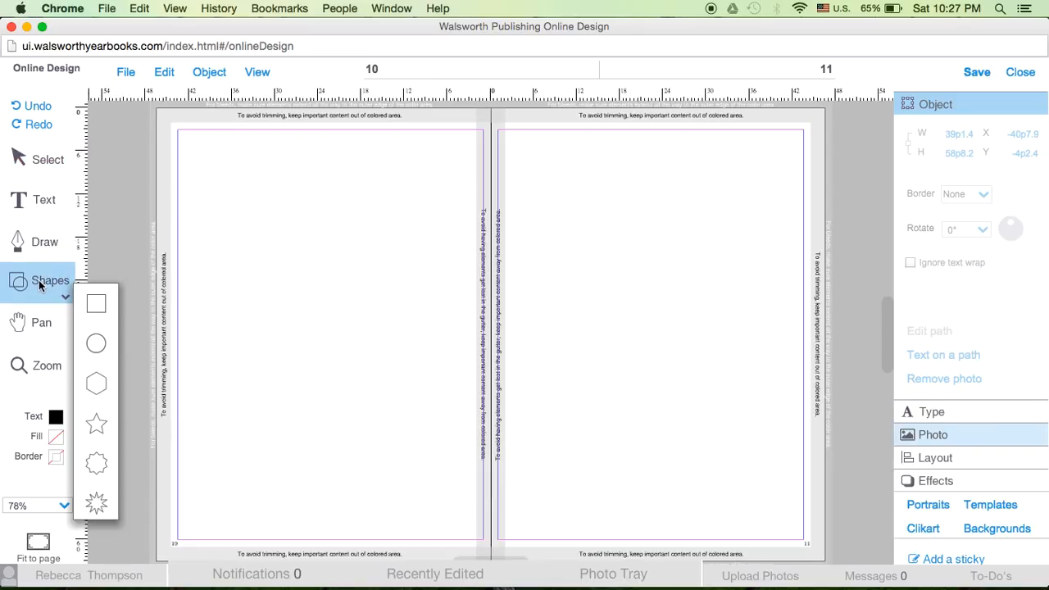
left_click(94, 302)
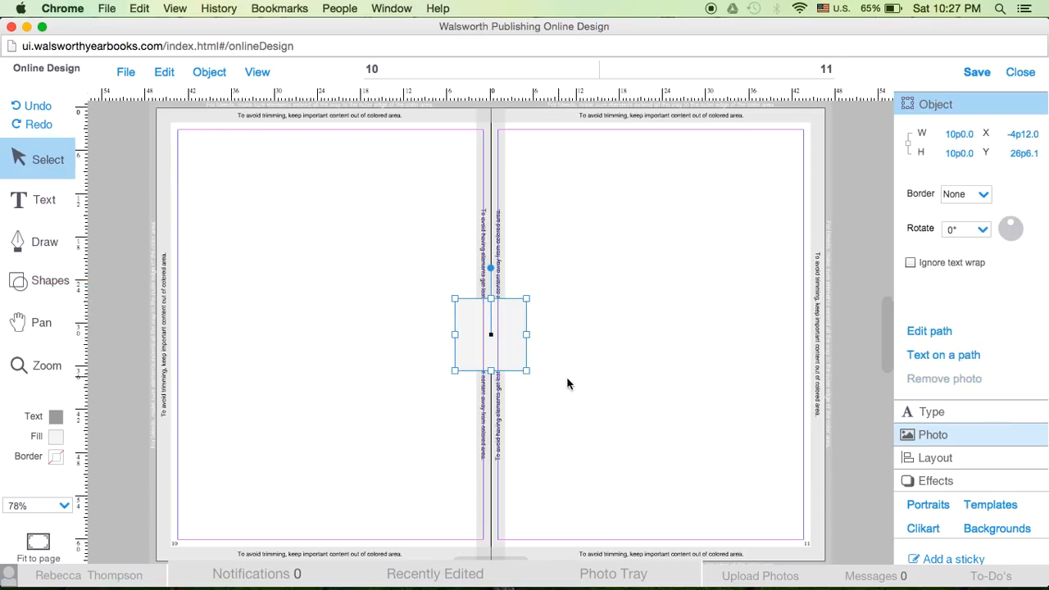
left_click_drag(500, 343, 227, 178)
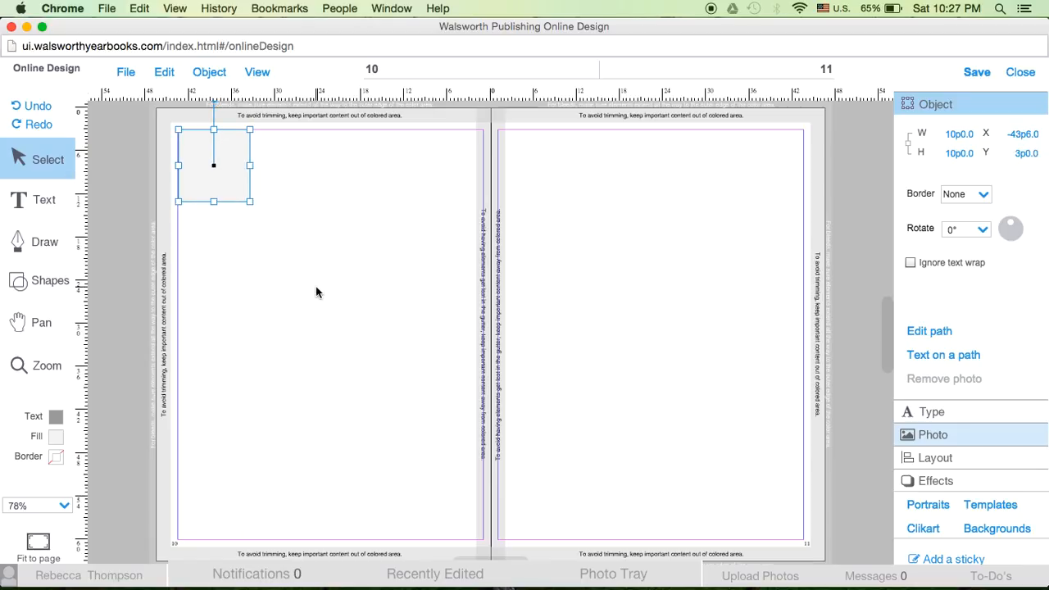
Switch to the 2014-2015 Staff Handbook in Pages, shrink its view to 75%, and examine the Photo Box Specs table
left_click(934, 566)
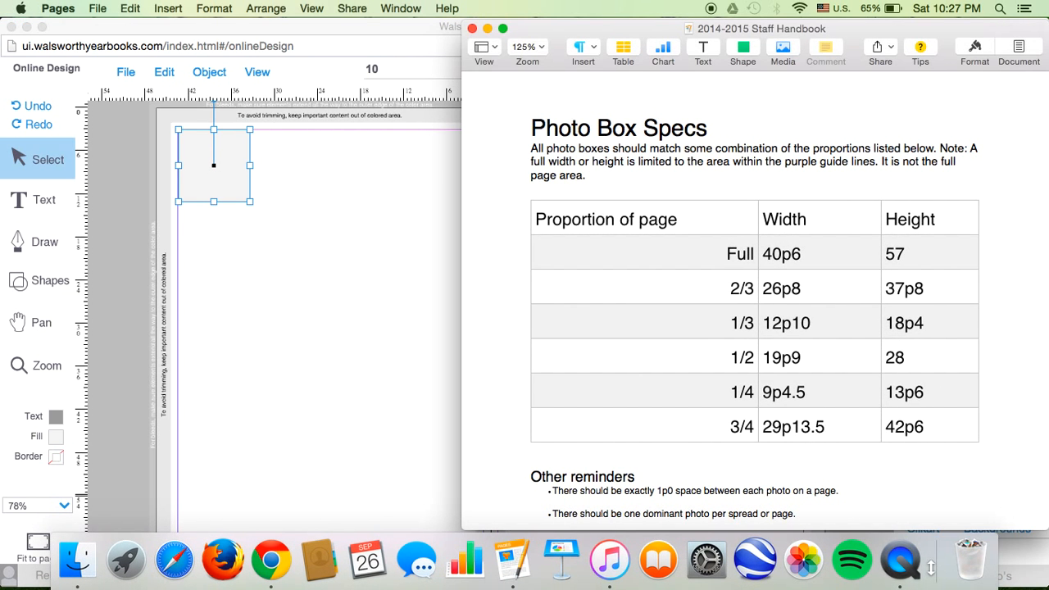
scroll(695, 323, "down", 2)
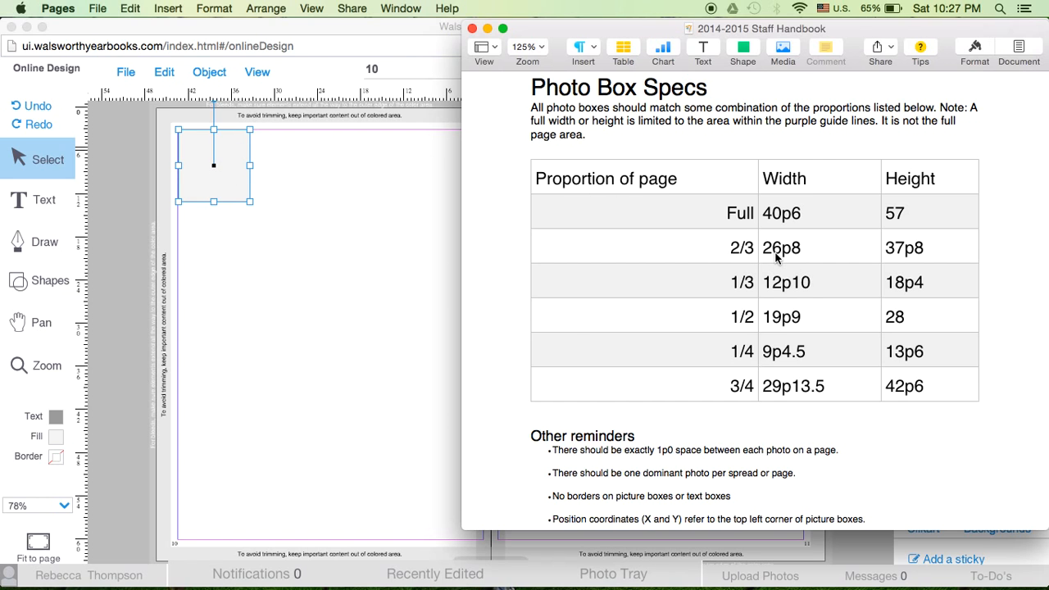
left_click_drag(877, 28, 792, 24)
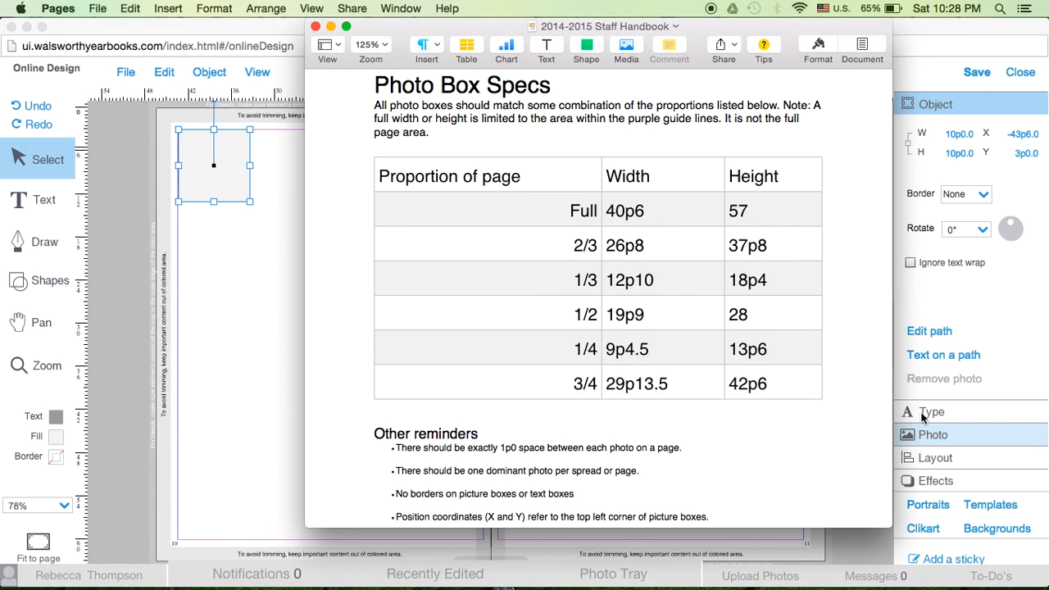
left_click_drag(779, 528, 706, 542)
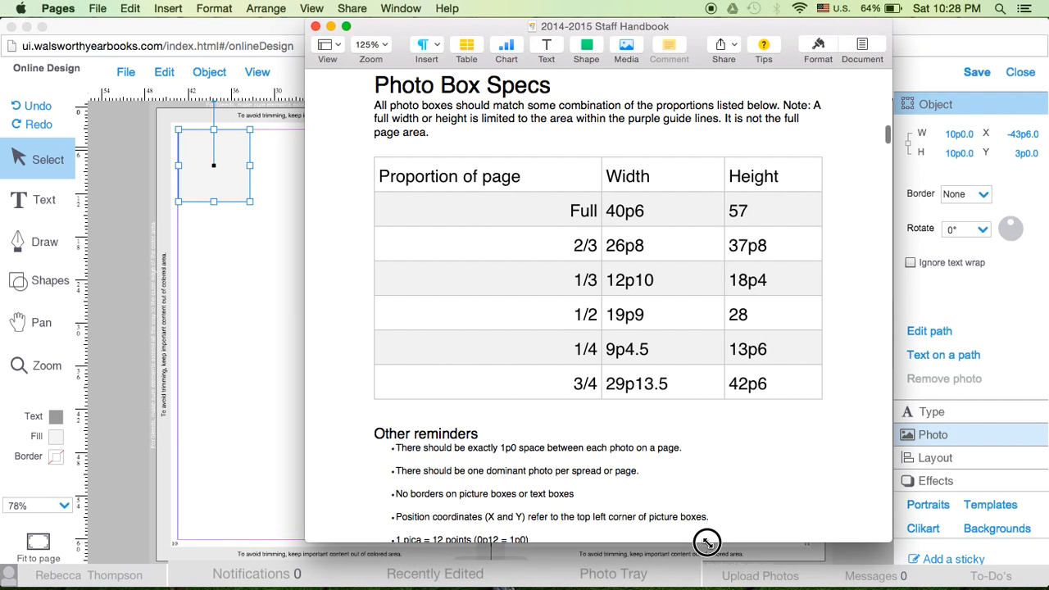
key("super+minus")
key("super+minus")
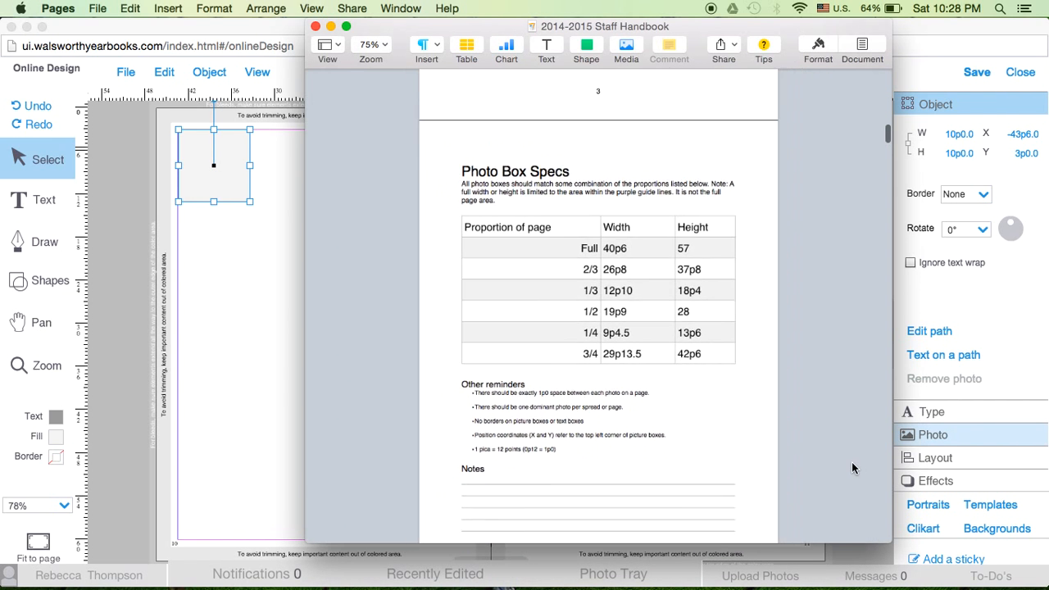
double_click(704, 29)
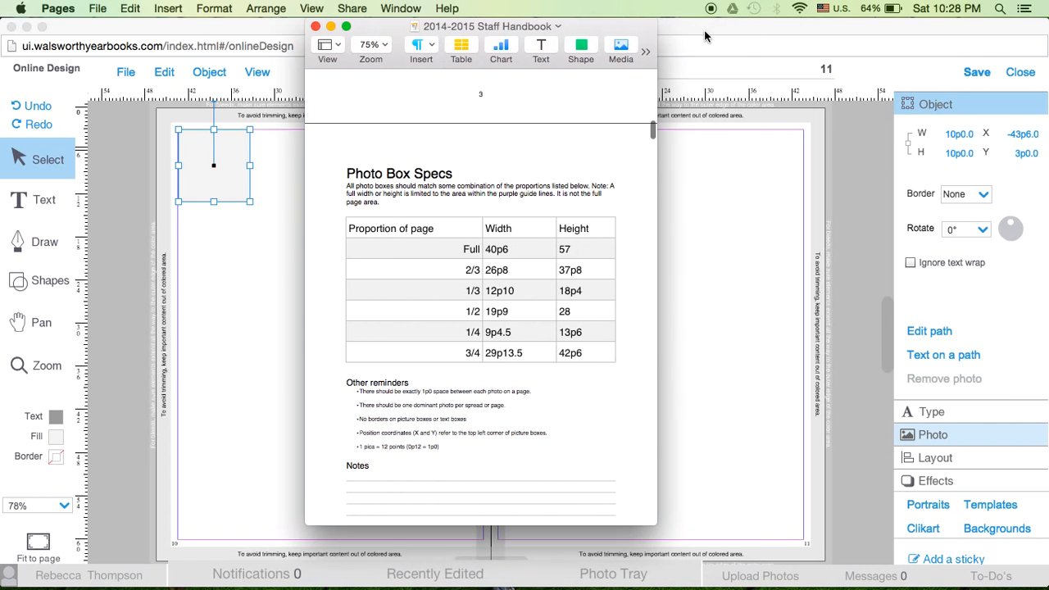
left_click_drag(584, 32, 655, 32)
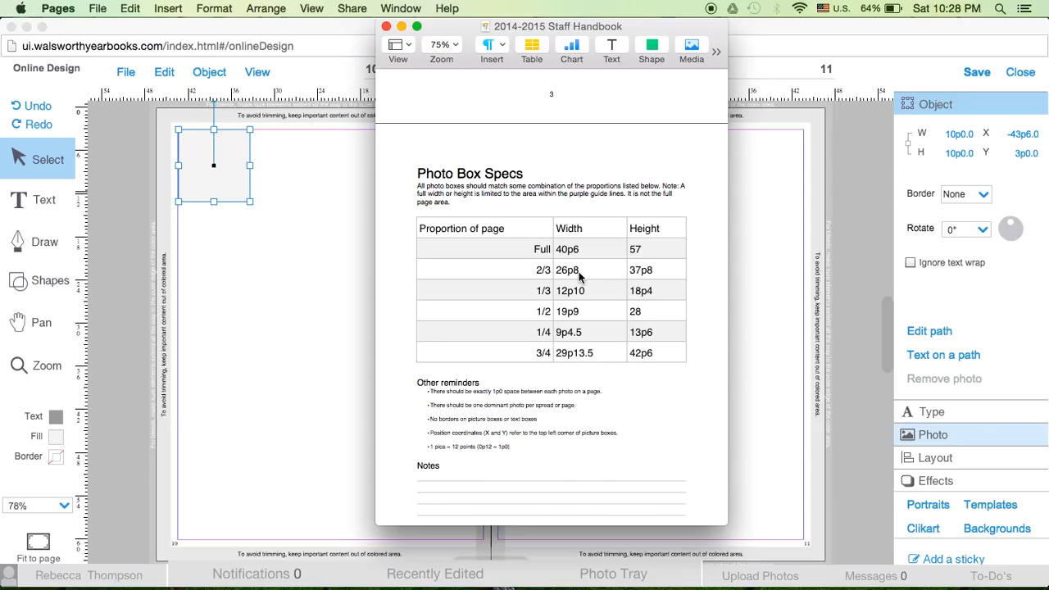
Back in the page design in Chrome, set the square's width to 26p8
left_click(957, 141)
left_click(958, 138)
double_click(957, 138)
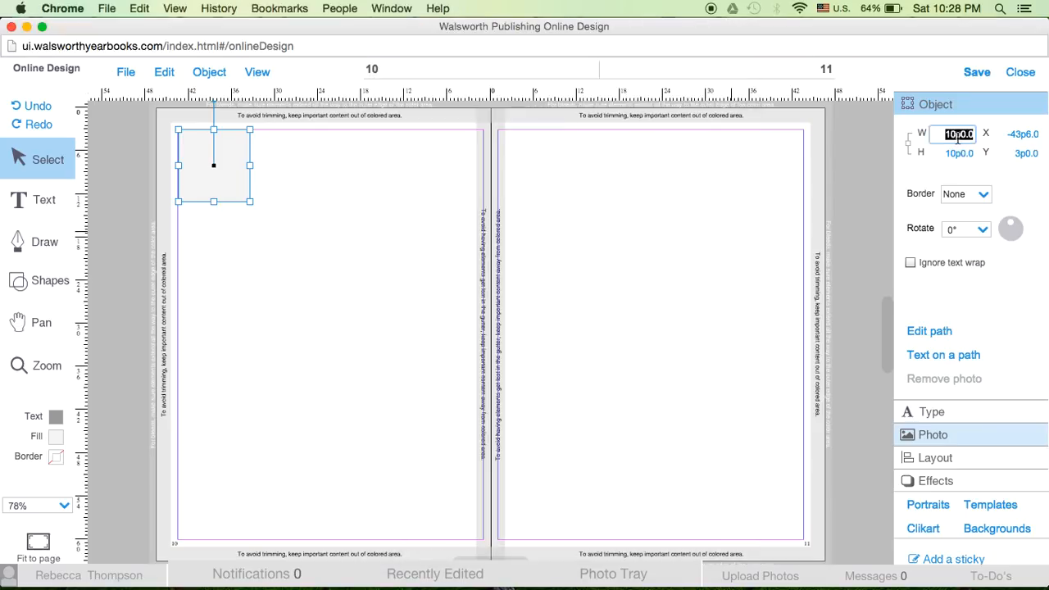
type("26p8")
key("Return")
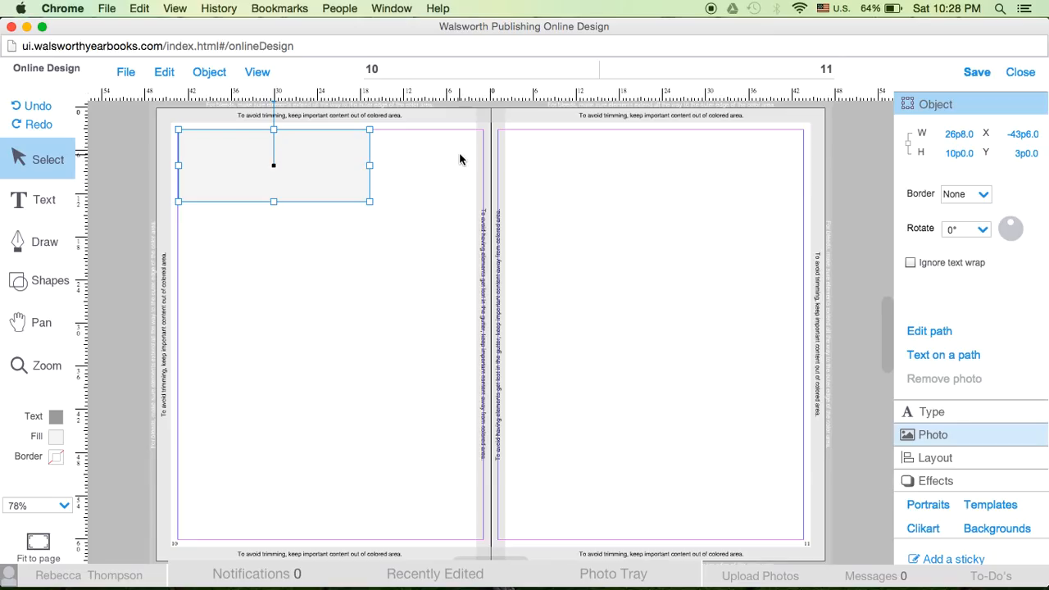
Consult the handbook's Photo Box Specs and set the box's height to the 1/3-page value, 18p4
mouse_move(853, 578)
key("ctrl+Up")
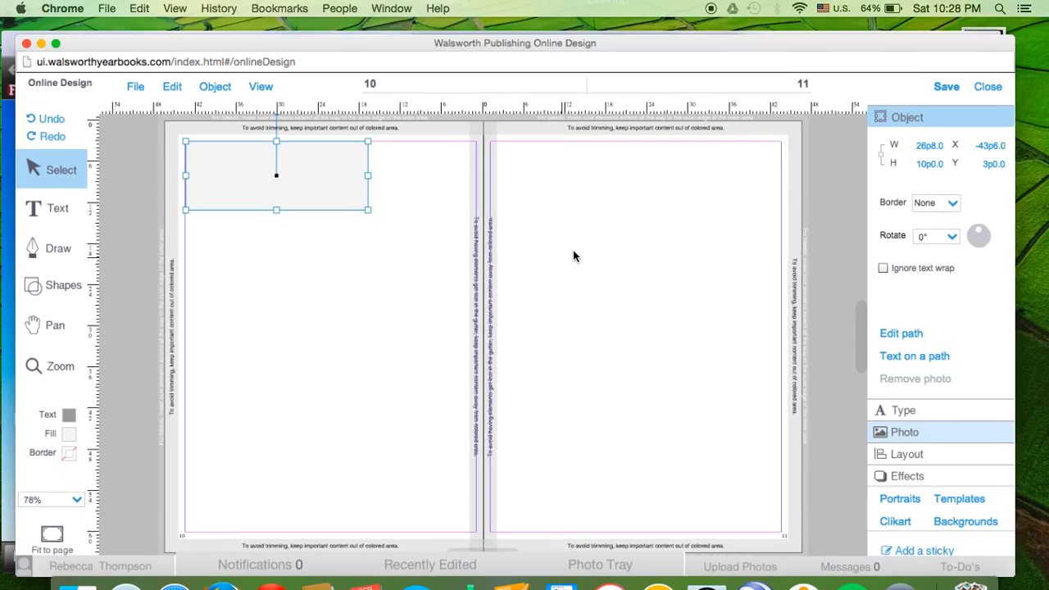
left_click(791, 243)
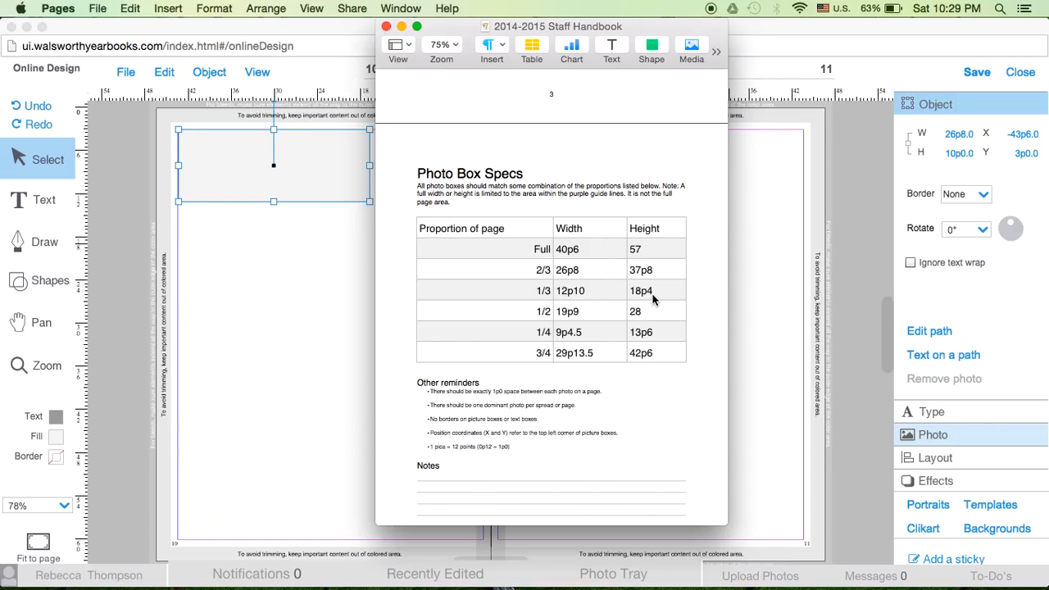
left_click(955, 153)
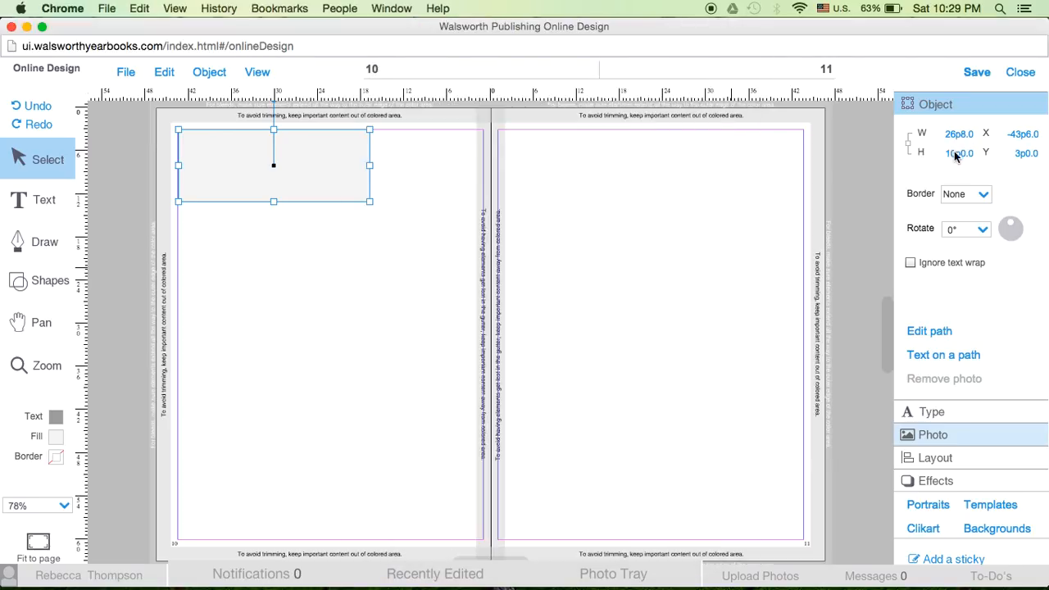
type("18p5")
key("BackSpace")
type("4")
key("Return")
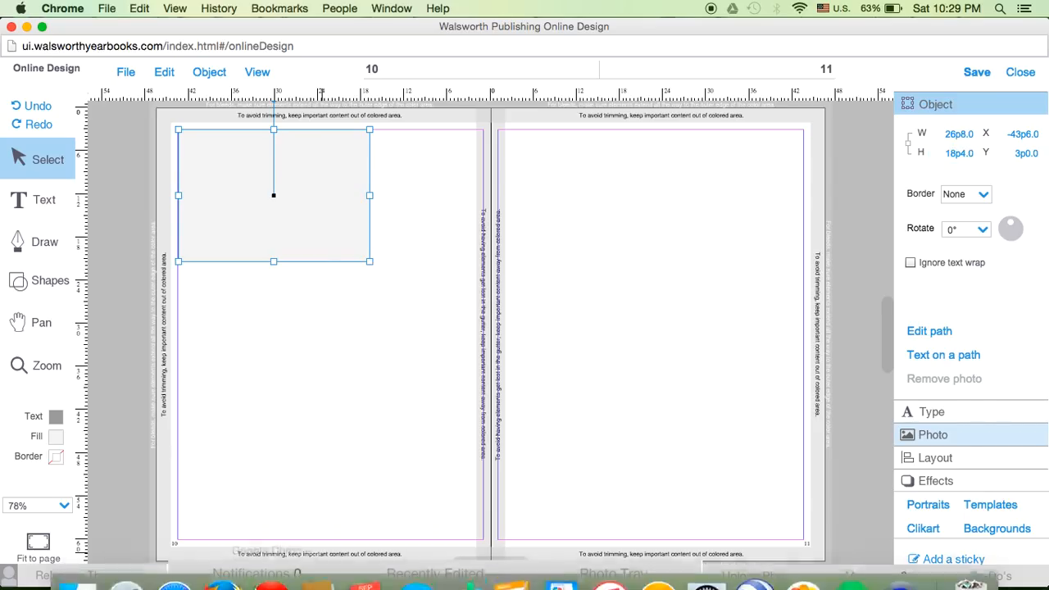
Place the singing girl photo from the photo tray into the box on page 10 and close the tray
mouse_move(565, 584)
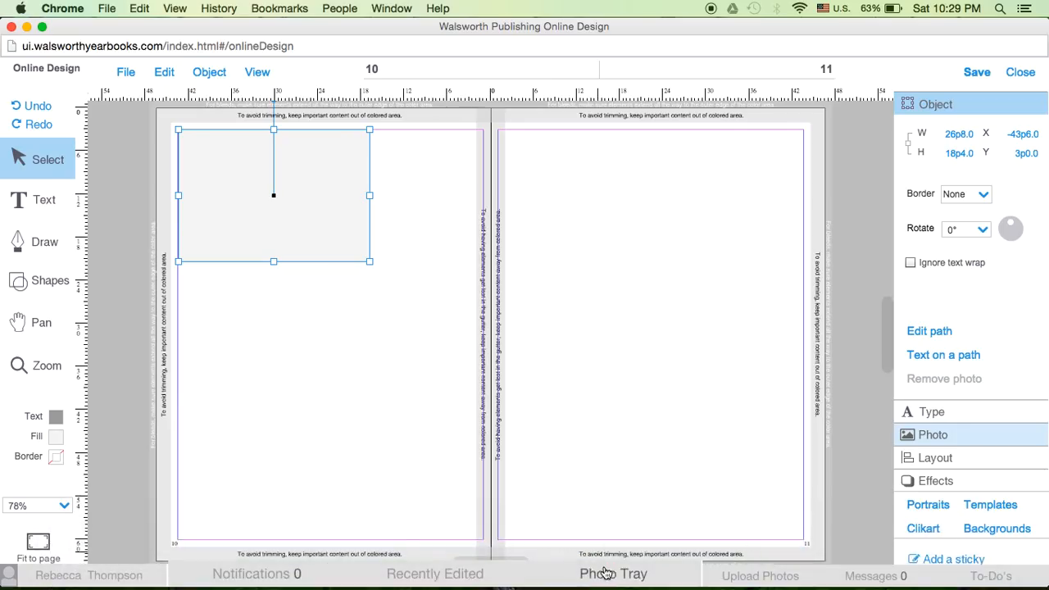
left_click(604, 572)
left_click_drag(27, 501, 279, 220)
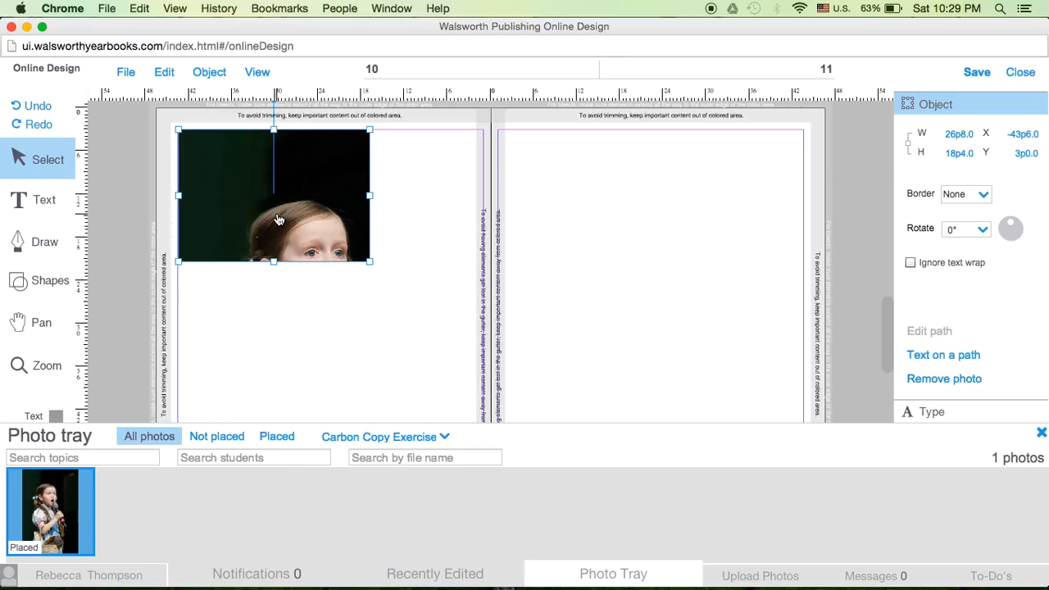
left_click(1041, 433)
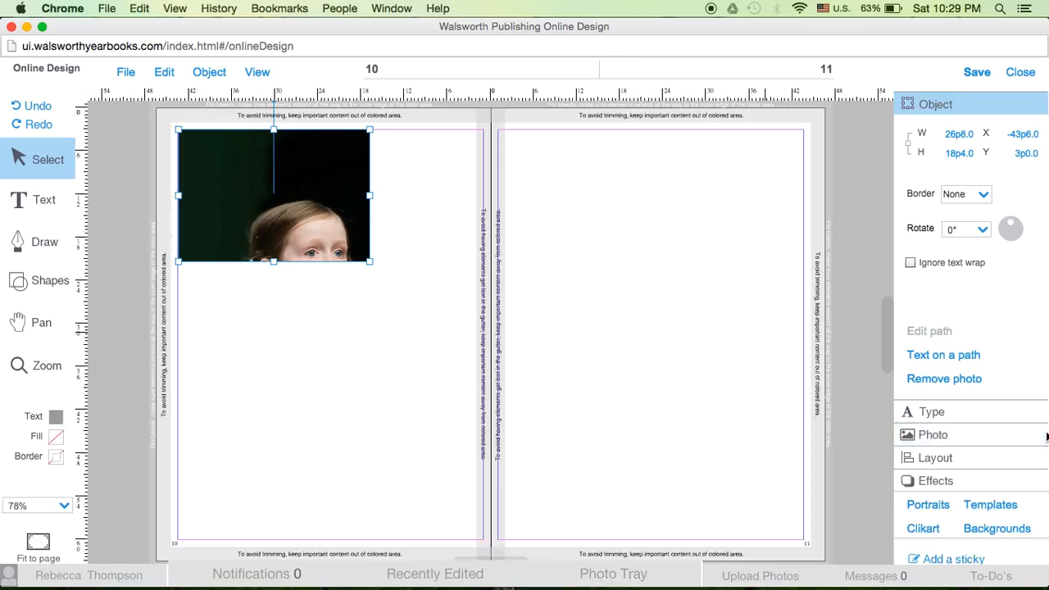
Crop the placed photo to its full width, framing the girl's head, shoulders and microphone, and apply the crop
double_click(309, 204)
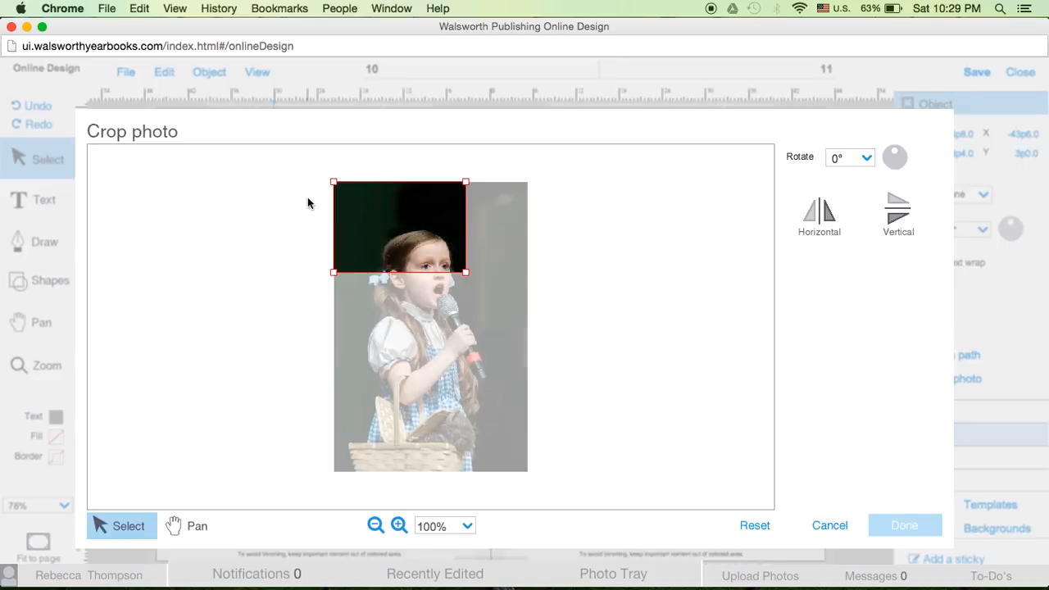
left_click_drag(466, 274, 494, 495)
left_click_drag(482, 279, 482, 315)
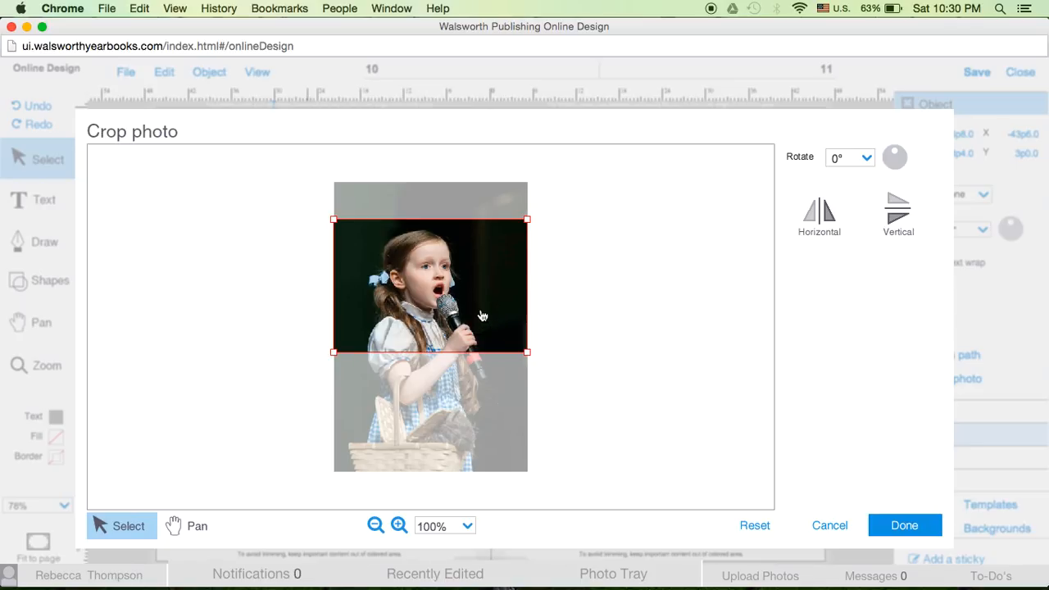
left_click(887, 534)
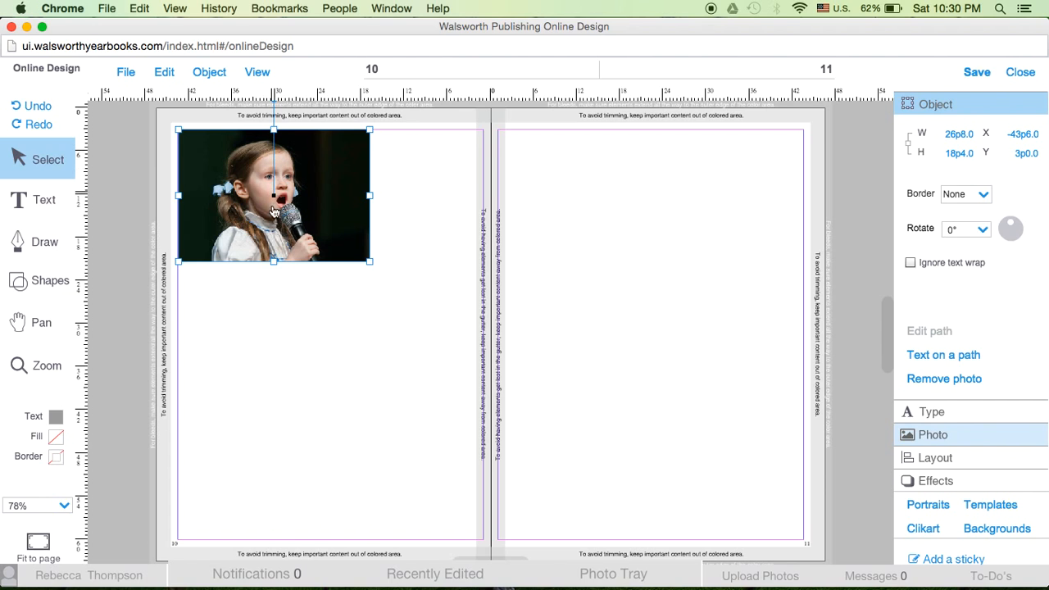
Check the handbook's Photo Box Specs and set the photo box's height to the 2/3-page value, 37p8
mouse_move(580, 588)
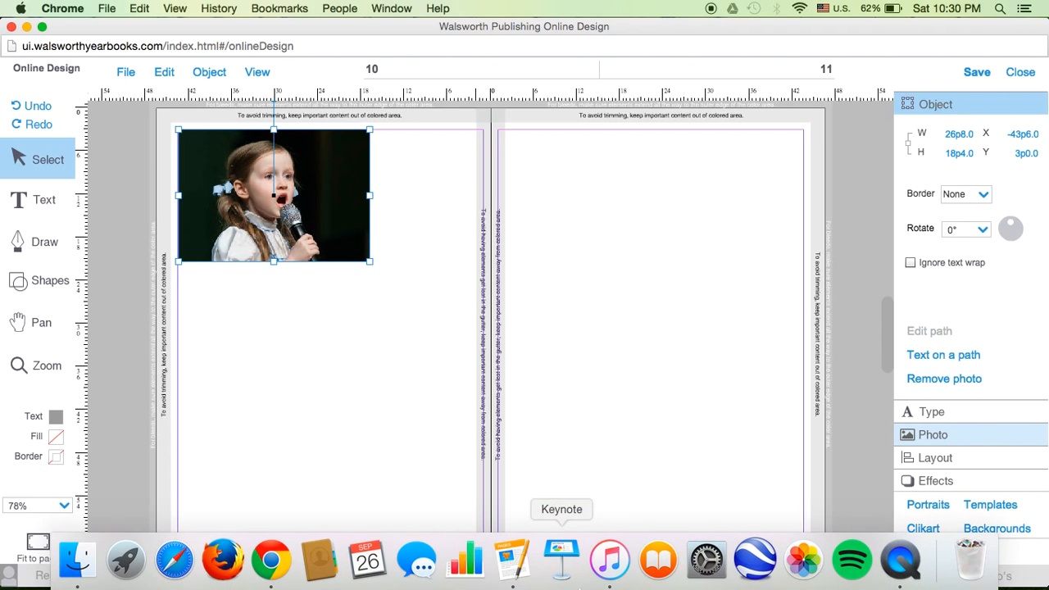
key("ctrl+Up")
left_click(745, 377)
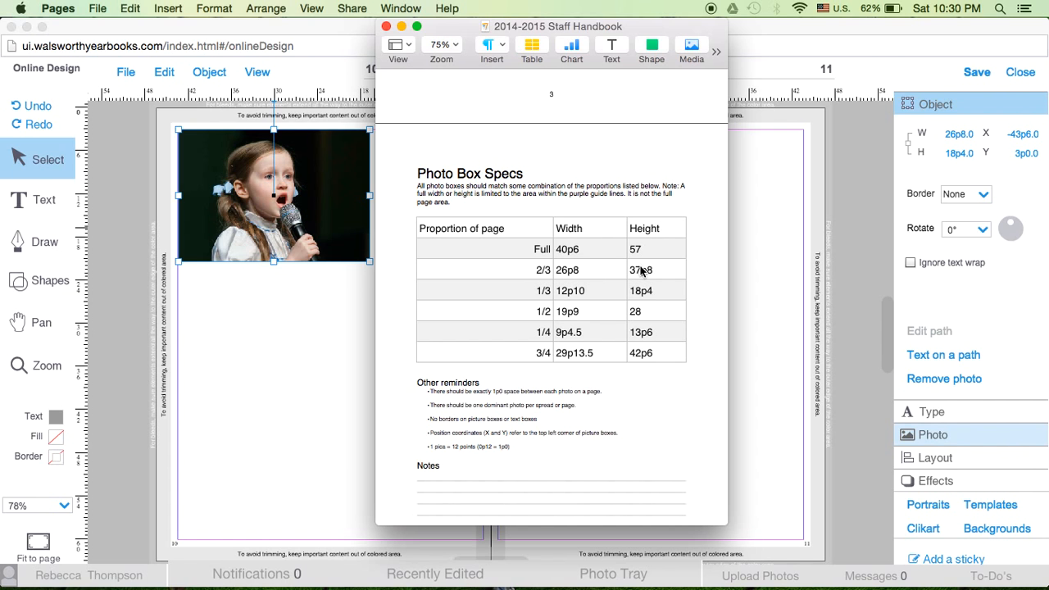
left_click(951, 156)
left_click(952, 151)
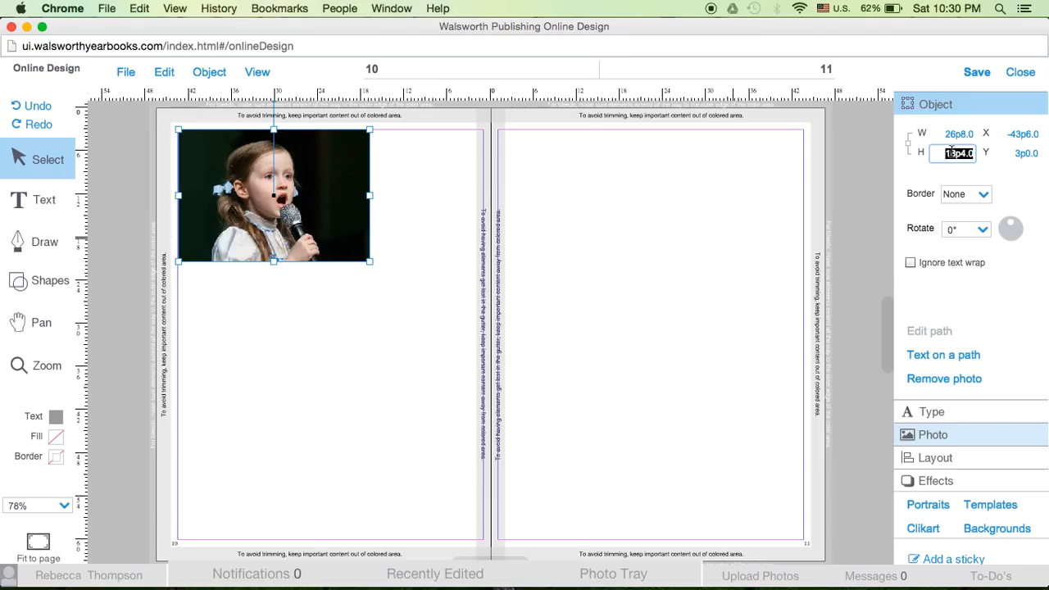
type("37p8")
key("Return")
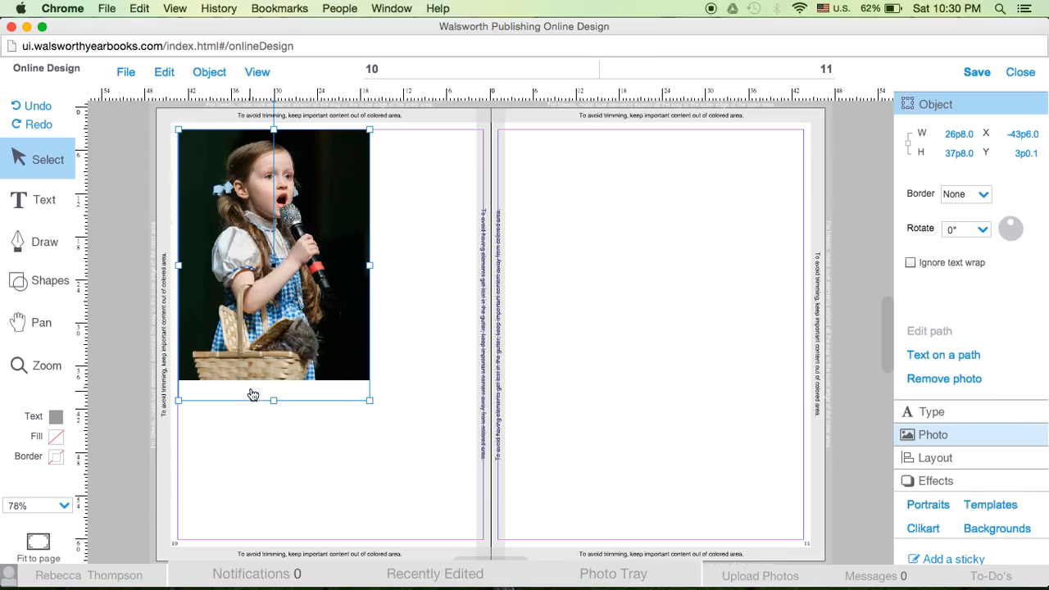
Recrop the photo tightly around the girl, from just above her head to partway down the basket, filling the whole box, and apply it
double_click(262, 329)
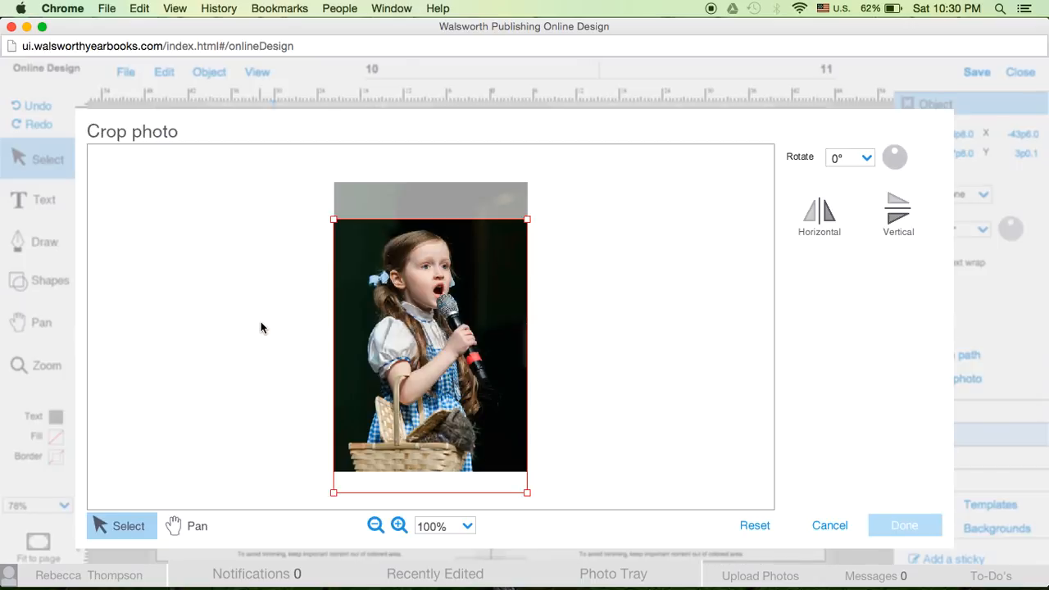
left_click(424, 380)
mouse_move(425, 379)
left_mouse_down()
mouse_move(422, 347)
mouse_move(424, 365)
left_mouse_up()
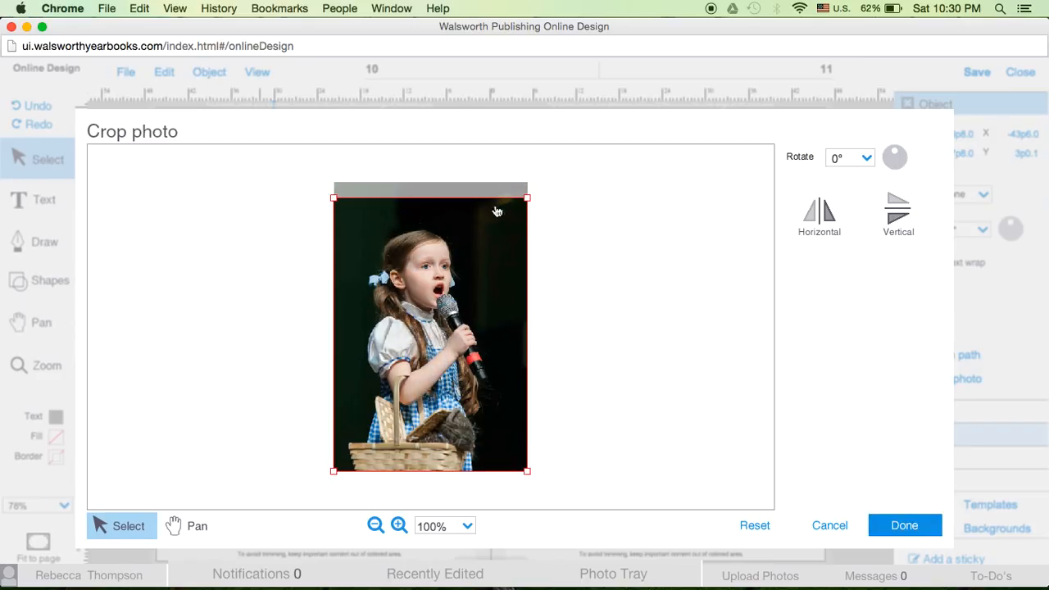
left_click(529, 199)
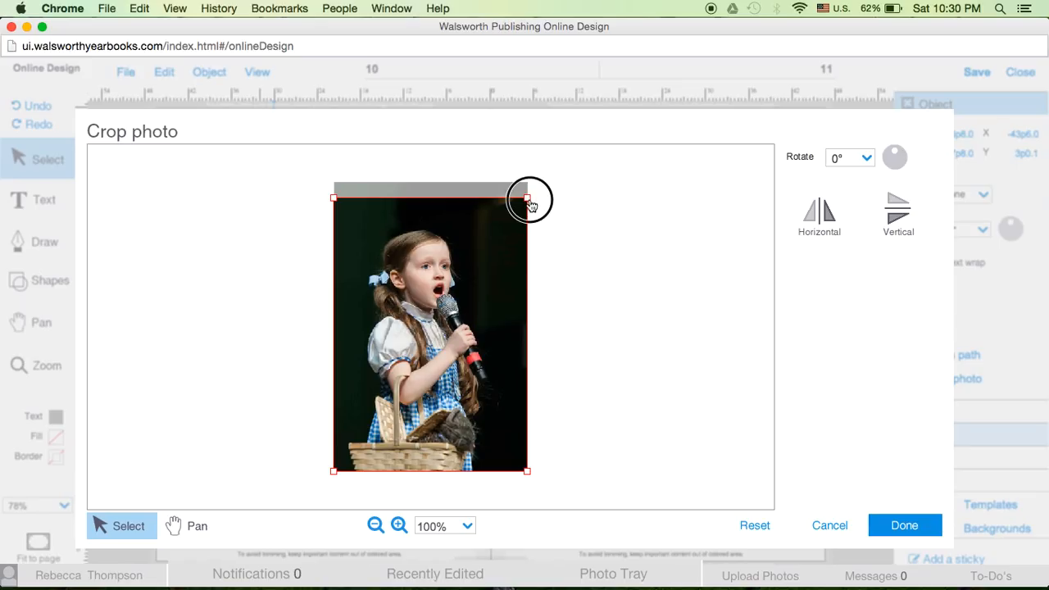
left_click_drag(530, 199, 478, 243)
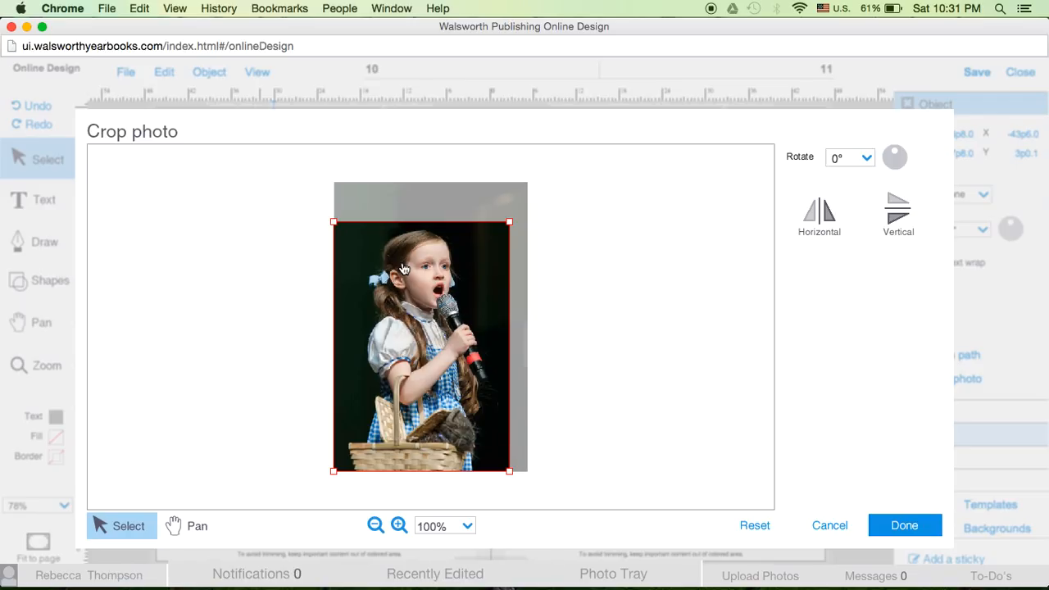
left_click(508, 228)
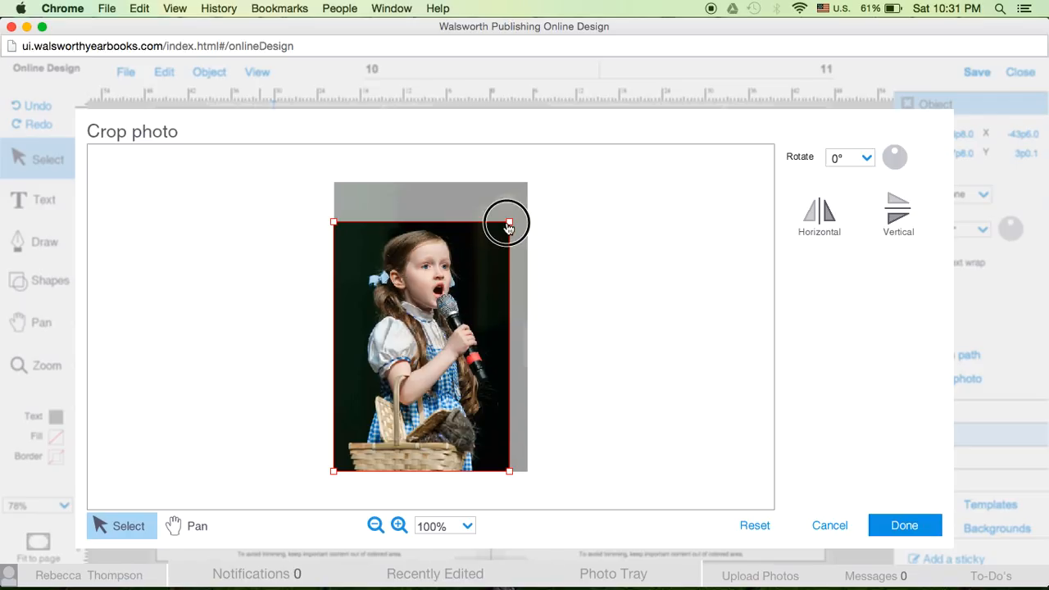
left_click_drag(509, 228, 484, 255)
left_click_drag(453, 307, 469, 278)
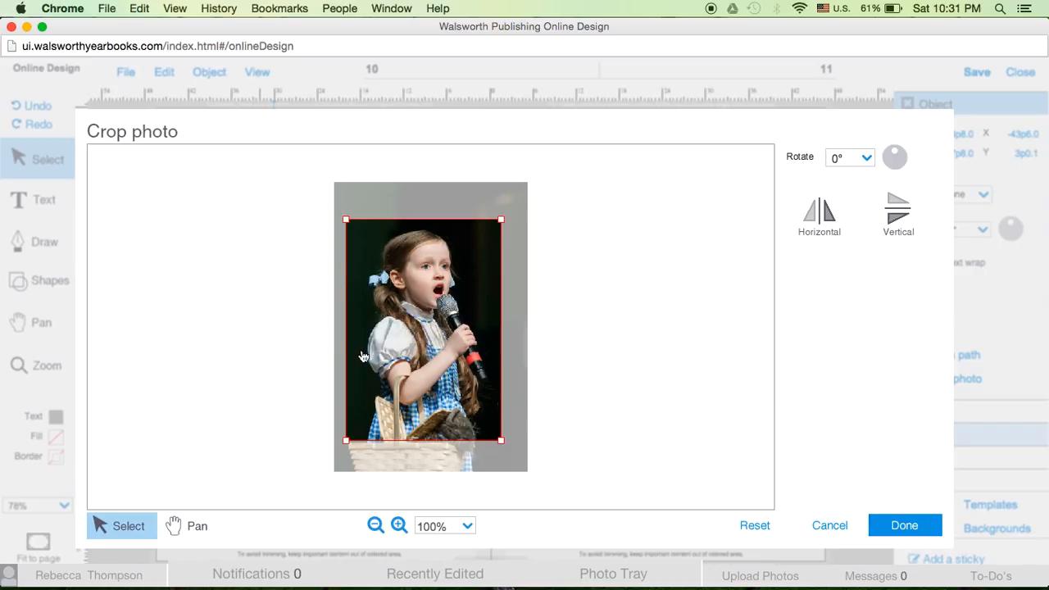
left_click_drag(488, 356, 488, 355)
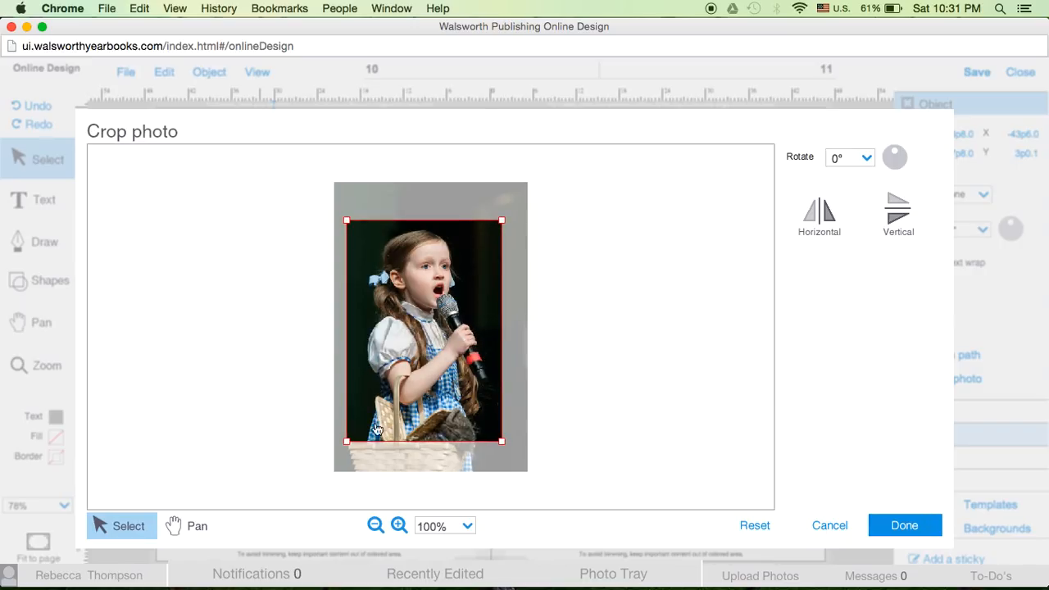
left_click_drag(346, 441, 355, 433)
left_click_drag(418, 402, 415, 402)
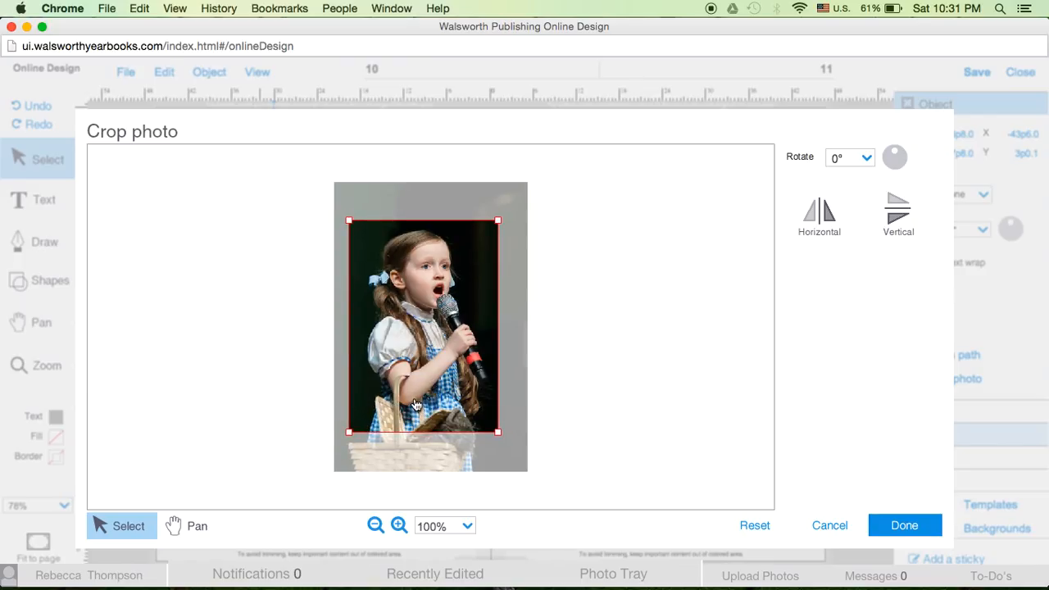
left_click(905, 528)
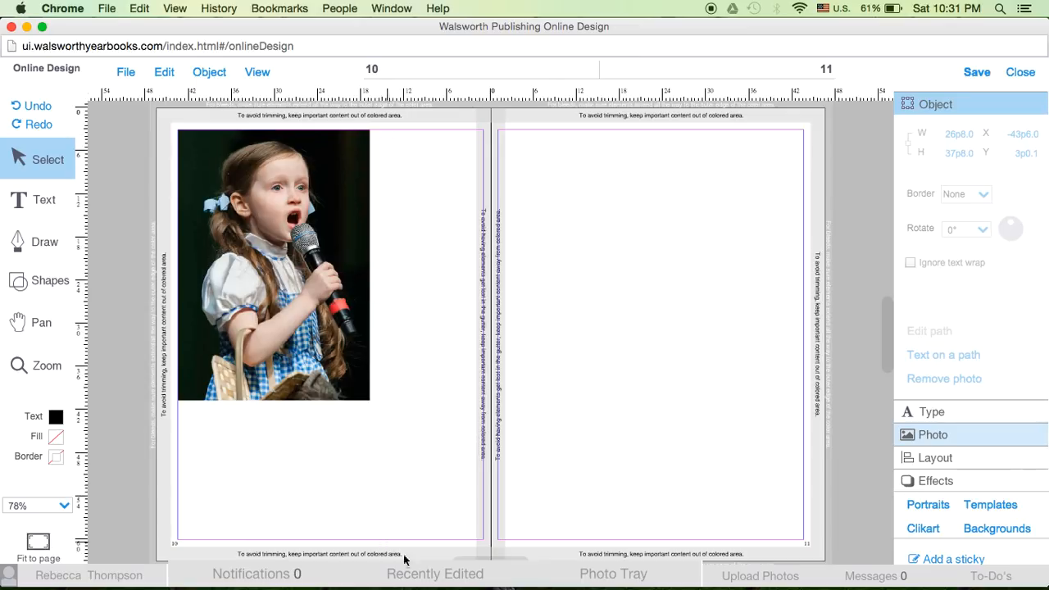
Add a new rectangular box and place it beside the girl photo, against the top margin of page 10
left_click(34, 277)
left_click(90, 307)
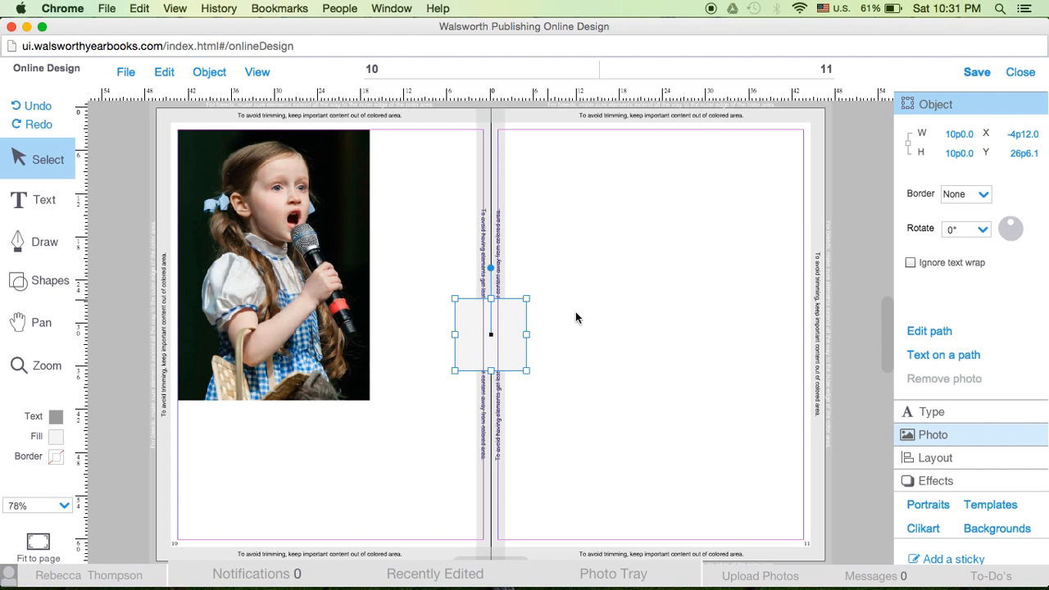
left_click_drag(468, 346, 393, 178)
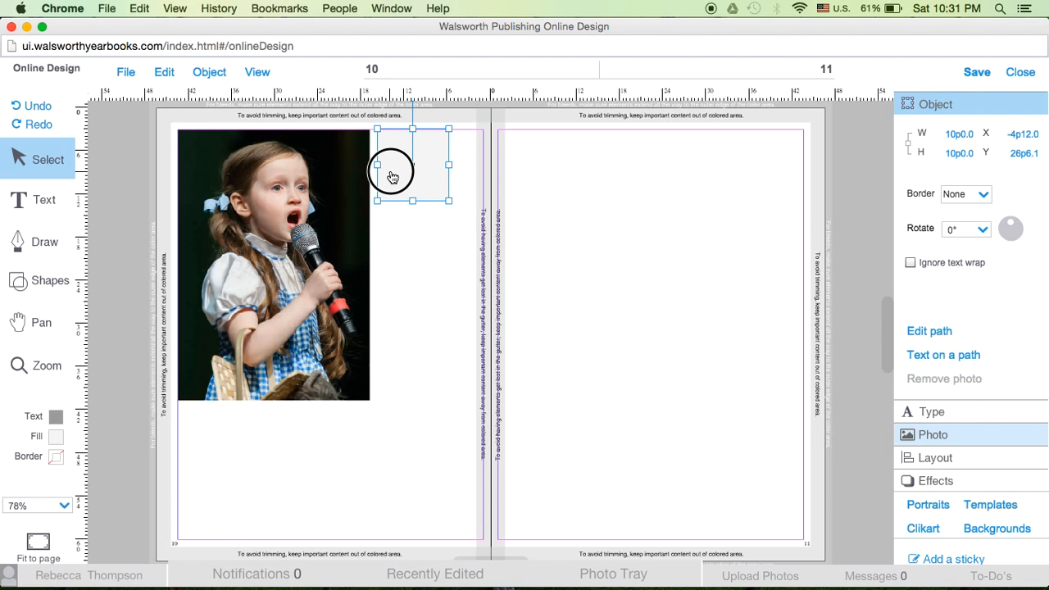
left_click(412, 211)
left_click(415, 182)
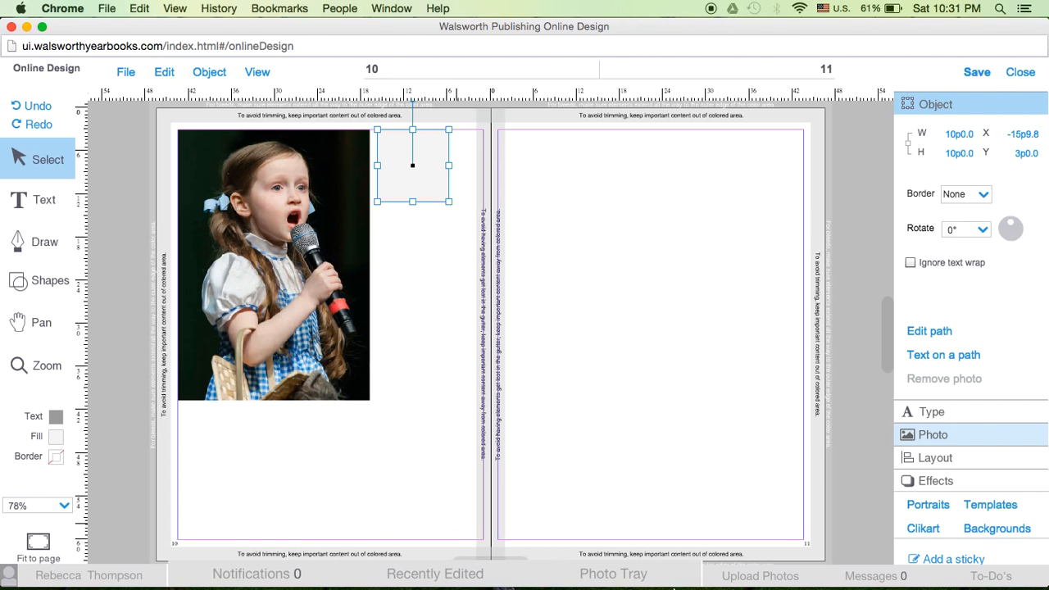
Consult the staff handbook's Photo Box Specs and set the new box's width to 12p10 and height to 18p10
key("ctrl+Up")
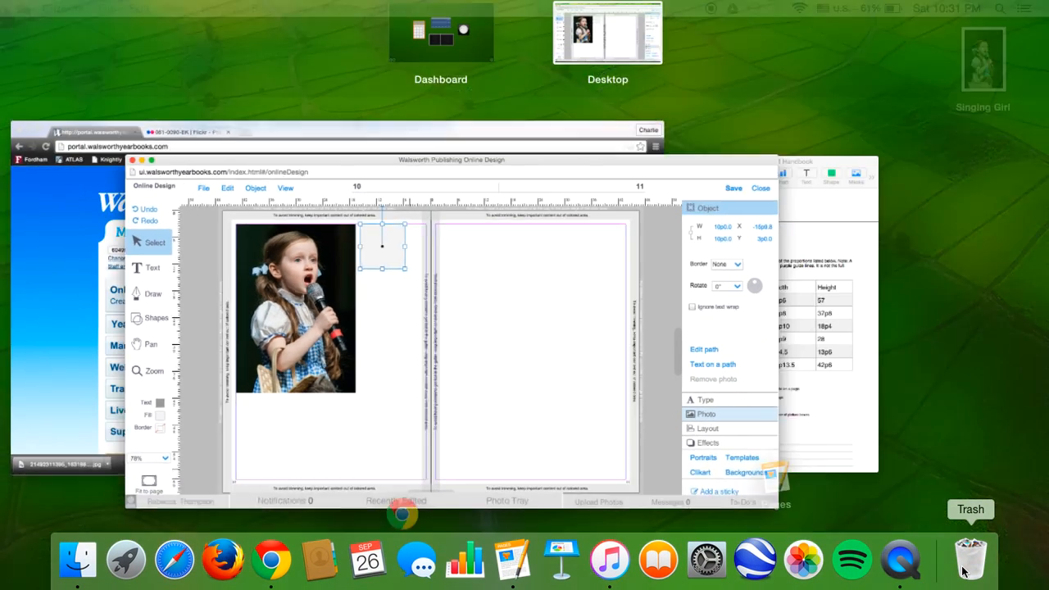
left_click(874, 443)
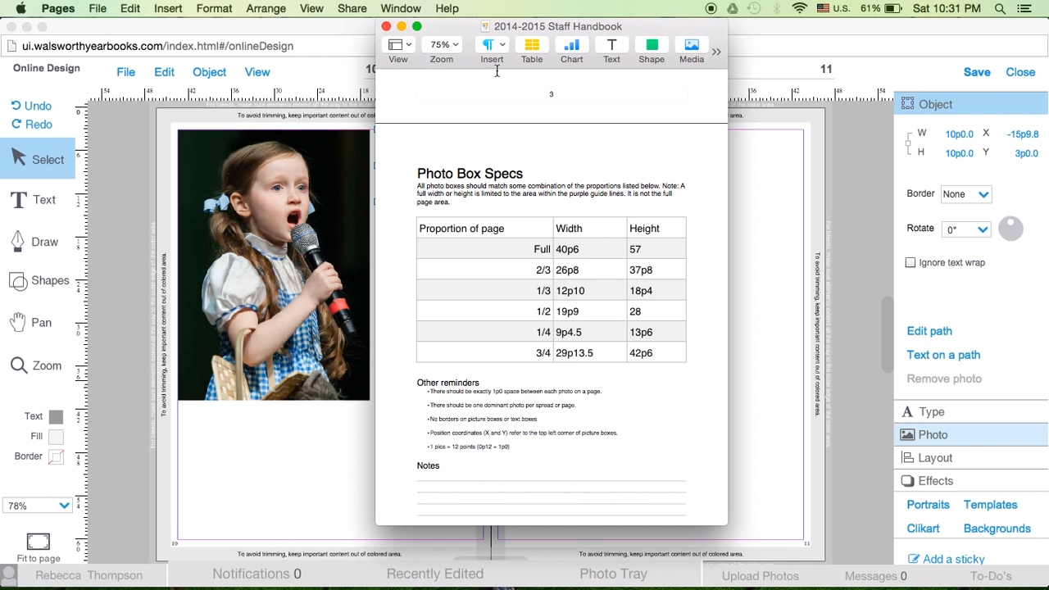
left_click_drag(463, 26, 646, 24)
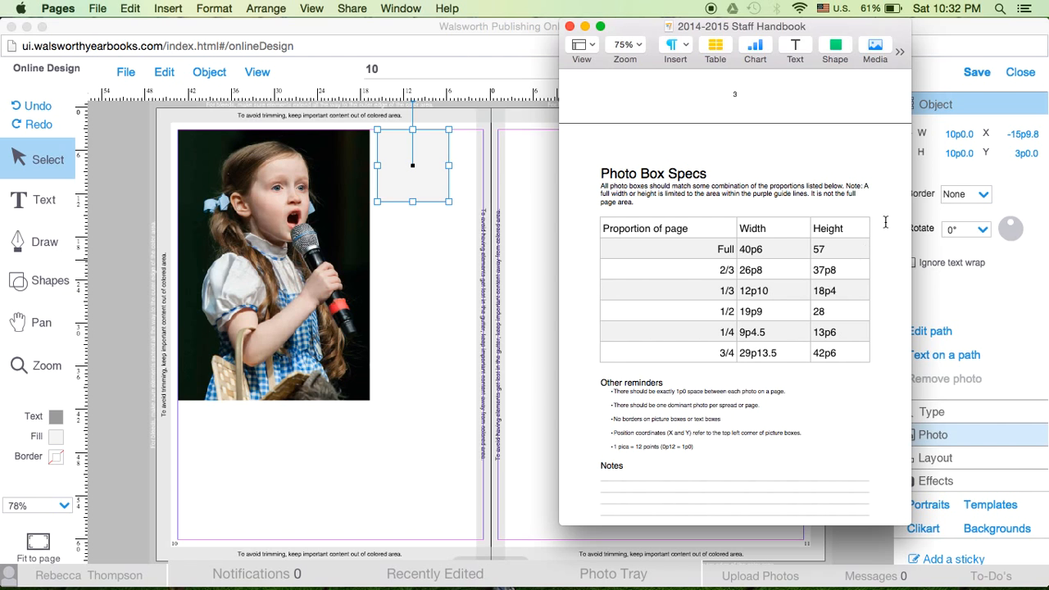
left_click(957, 134)
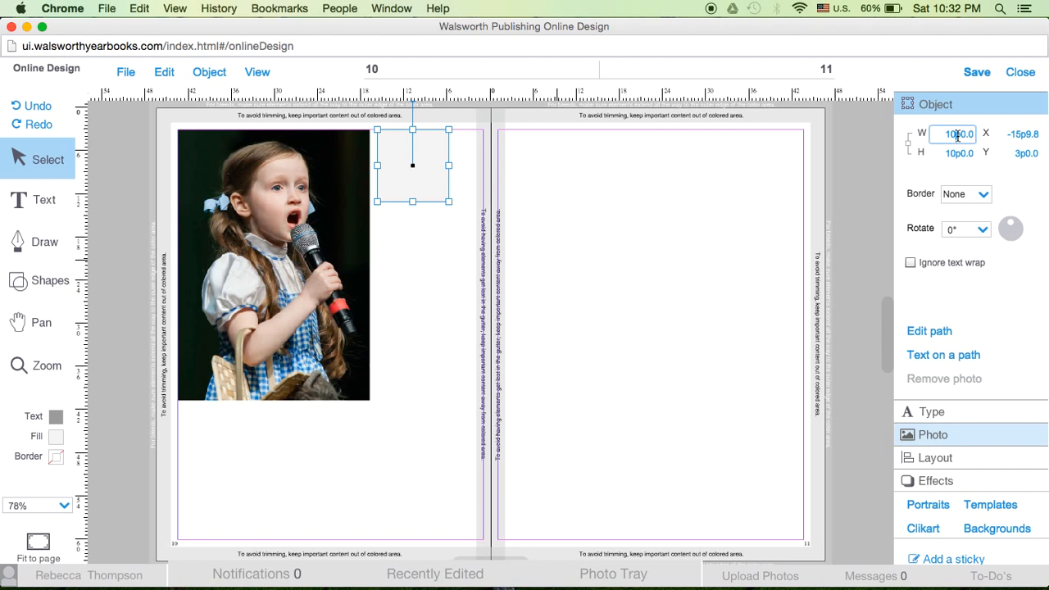
double_click(957, 134)
type("12p10")
key("Return")
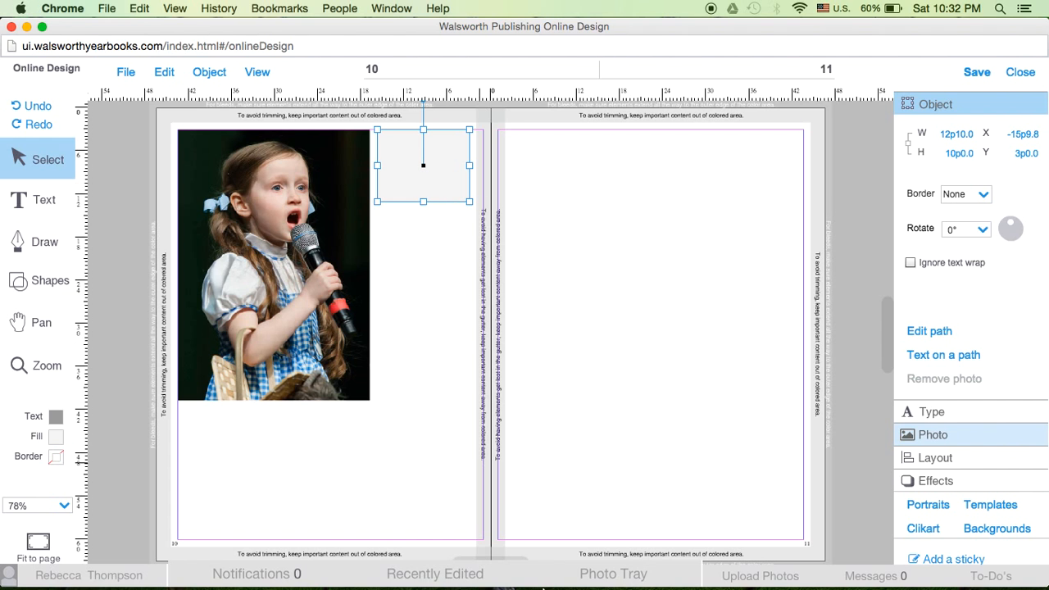
left_click(943, 154)
type("18p10")
key("Return")
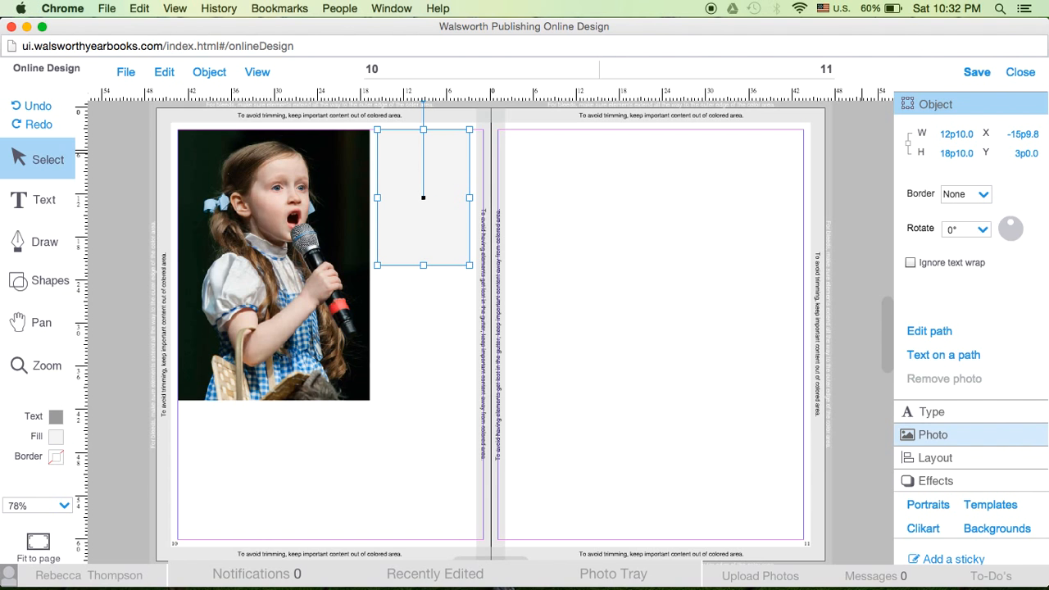
Nudge the new box slightly closer to the girl photo, to X -15p11, and deselect it
left_click(428, 254)
left_click_drag(428, 256, 427, 256)
left_click(572, 281)
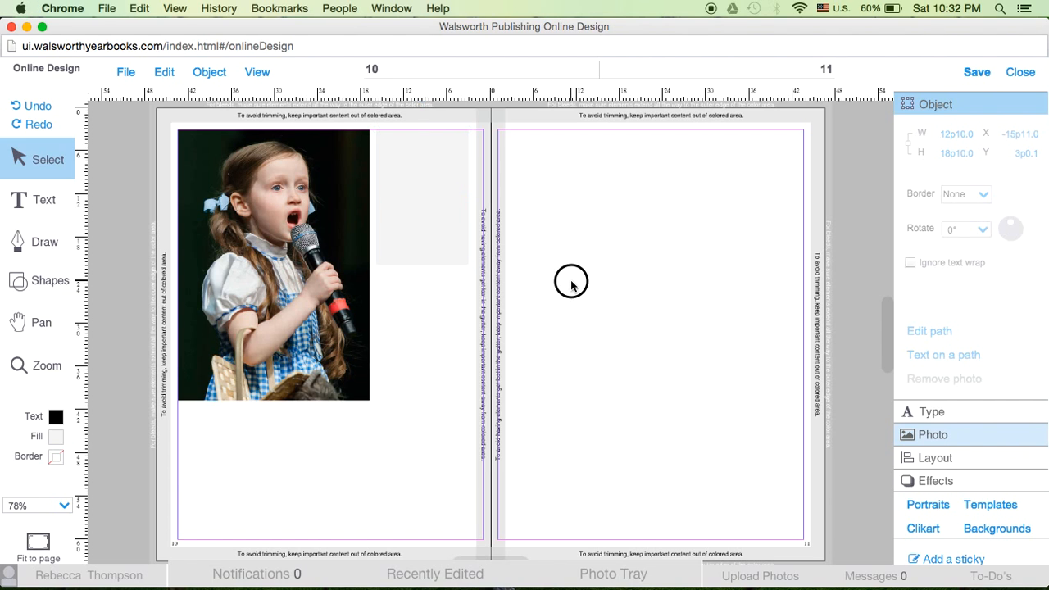
Duplicate the small box and place the copy near the bottom of page 10, against the inner margin guide
left_click(428, 202)
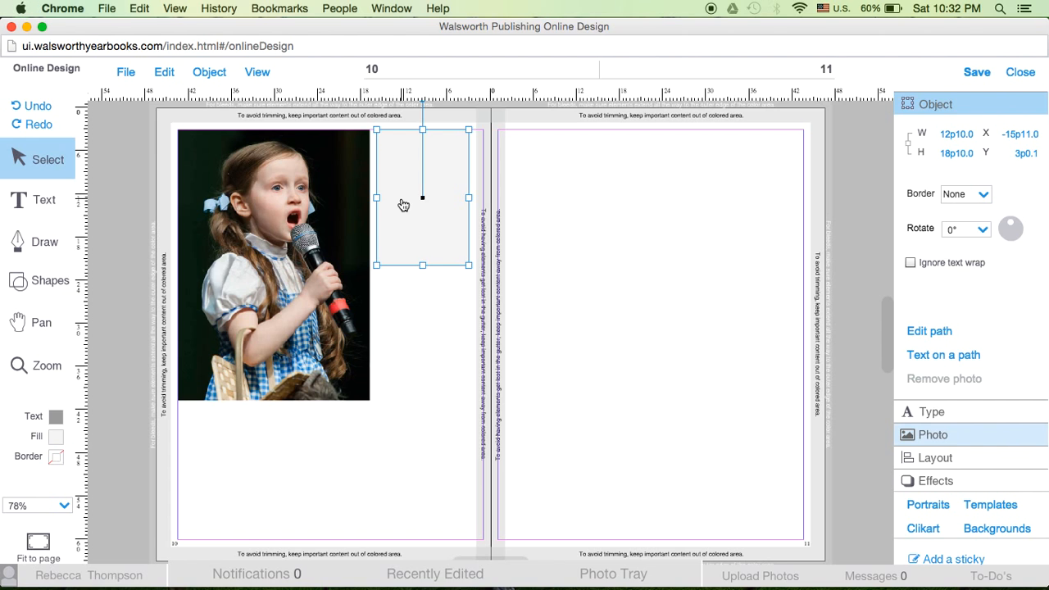
left_click(166, 72)
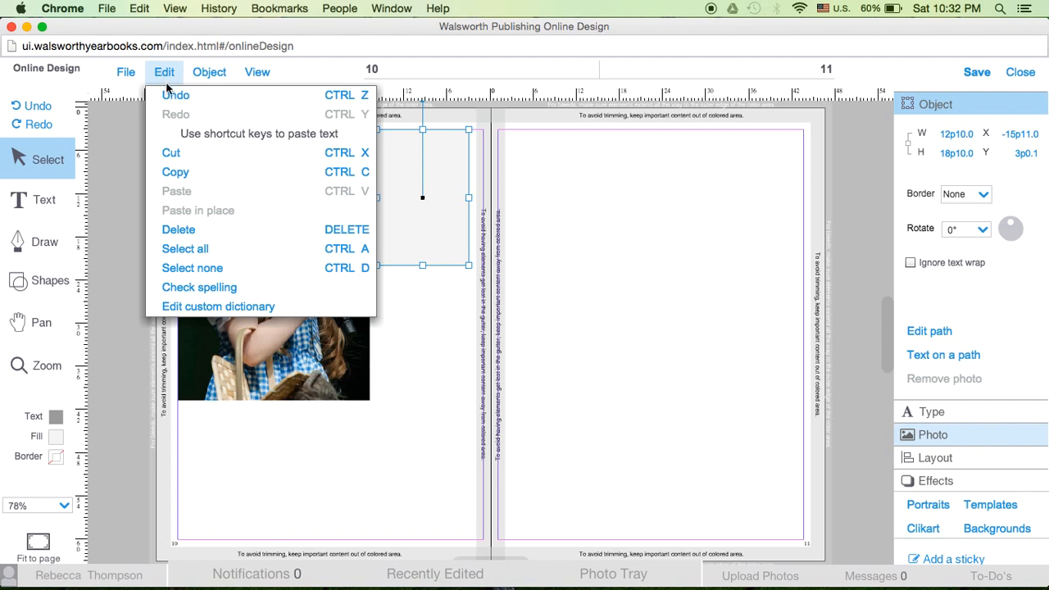
left_click(170, 173)
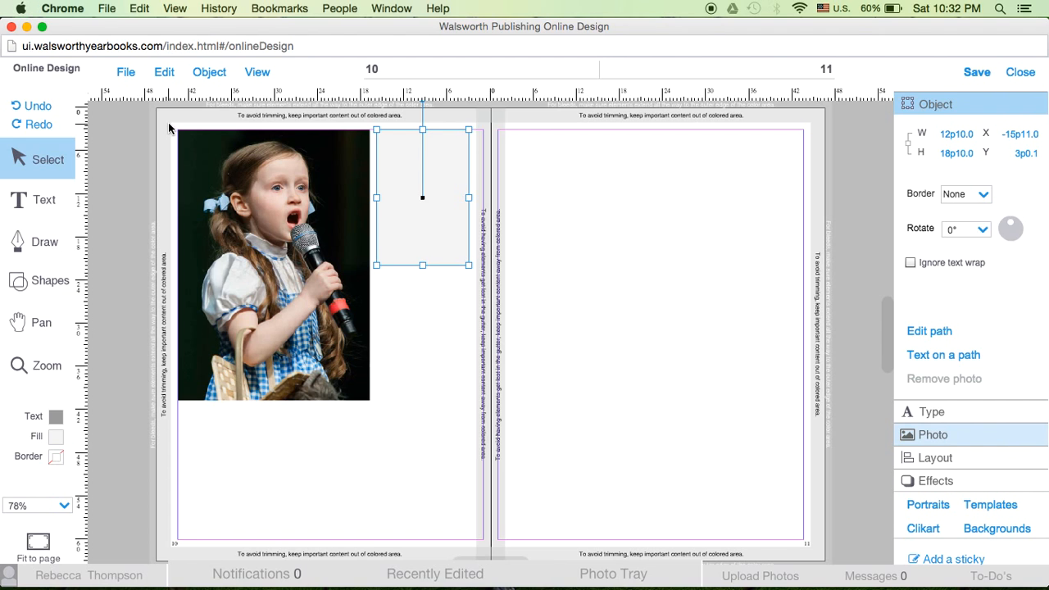
left_click(164, 72)
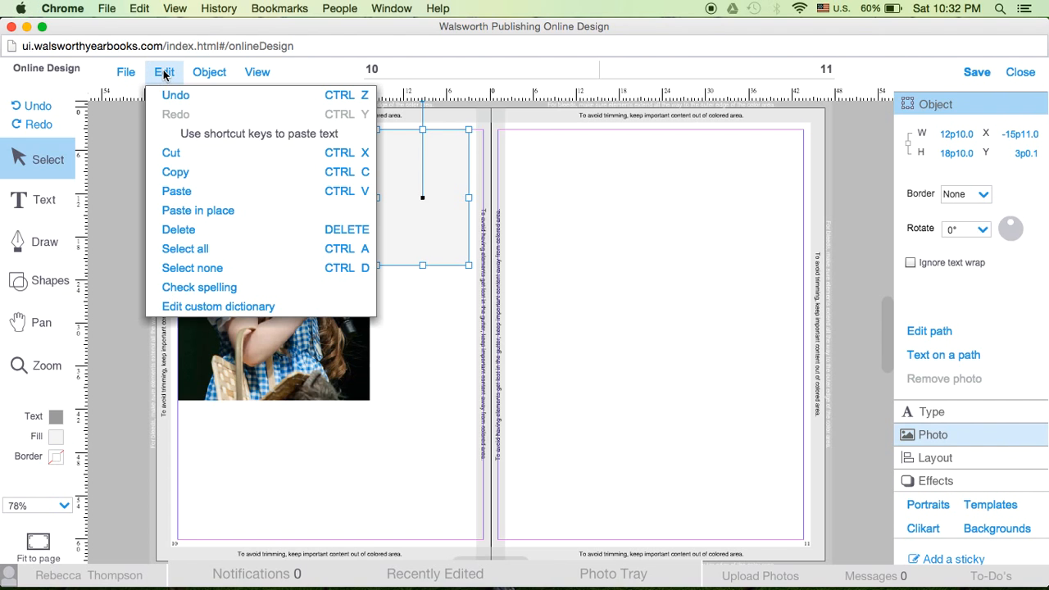
left_click(177, 194)
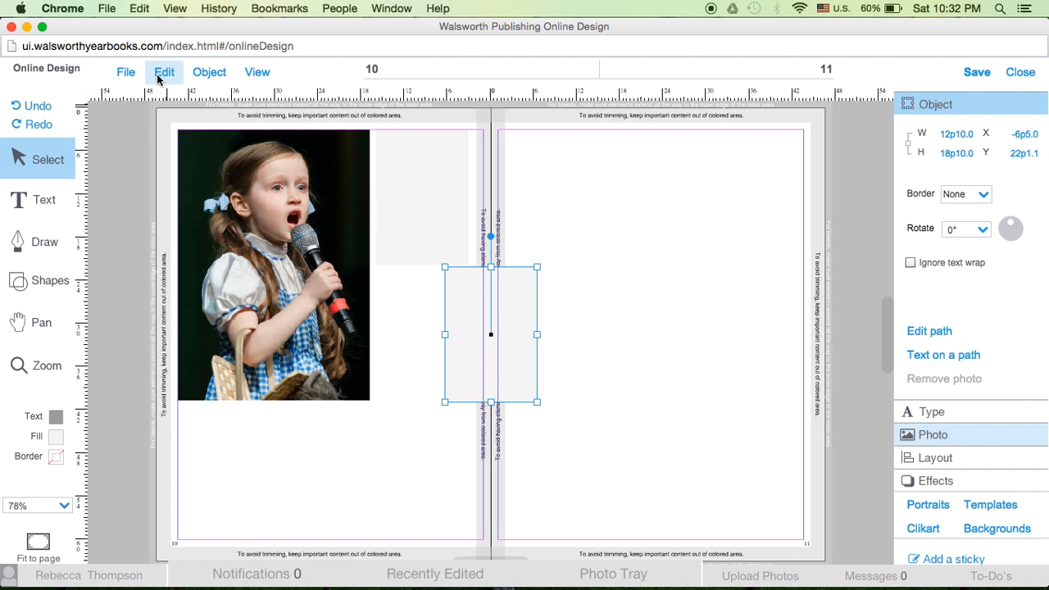
left_click_drag(494, 337, 452, 454)
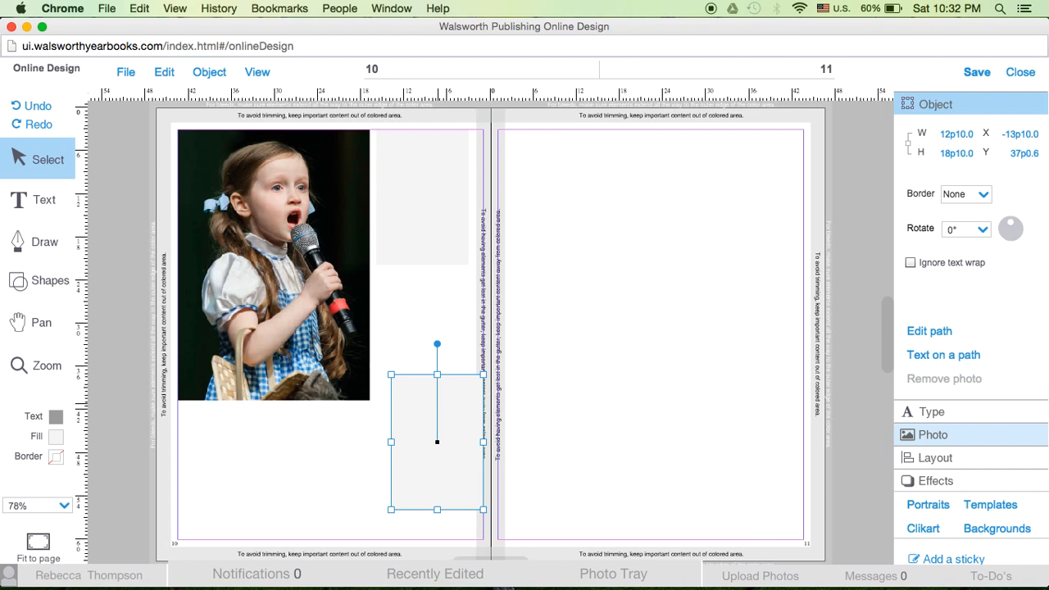
Paste another copy of the box beneath the top one and move the lowest box down to the bottom margin
key("super+z")
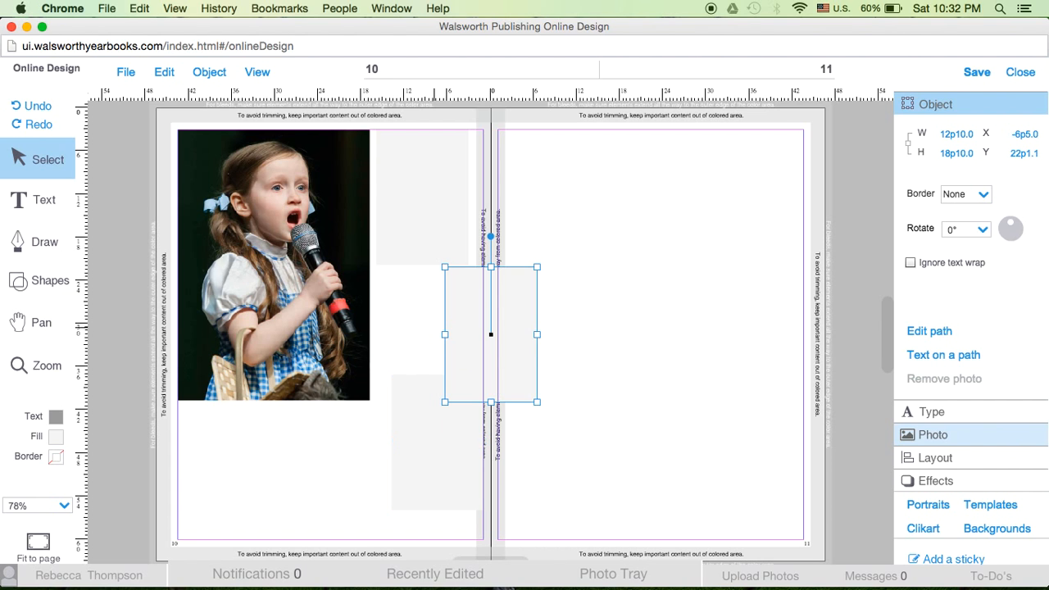
left_click_drag(492, 299, 415, 330)
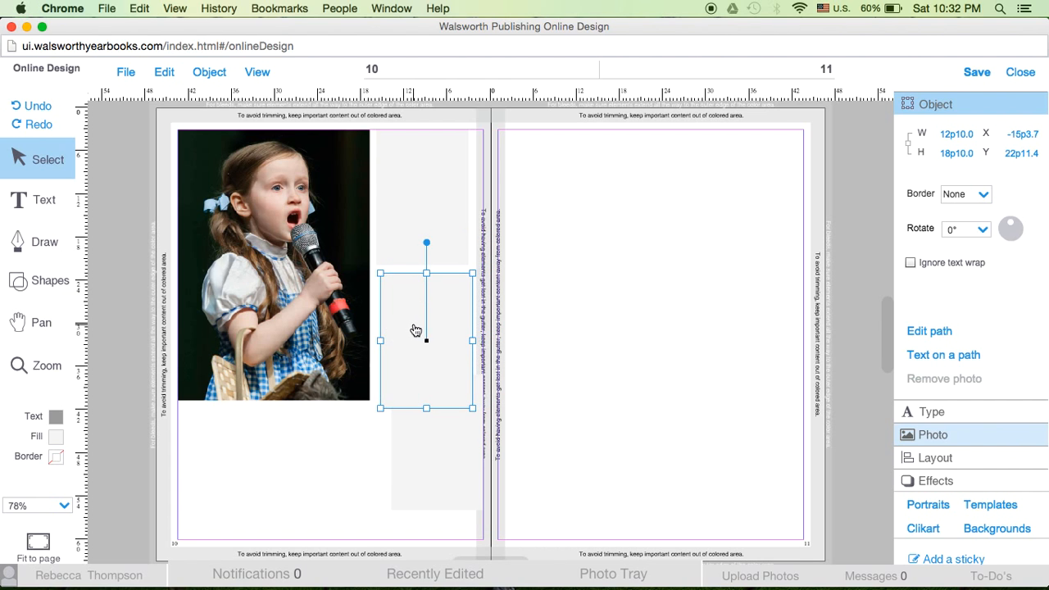
left_click_drag(415, 477, 399, 503)
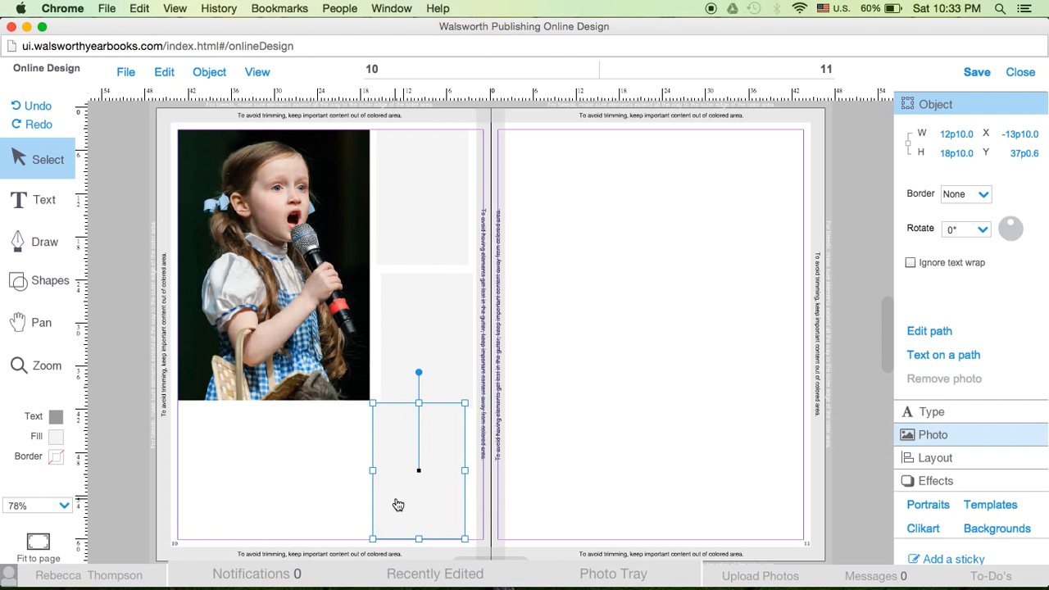
Place the singing girl photo in all three small boxes, close the photo tray, and shift the bottom box toward the gutter to X -15p7.8
left_click(631, 576)
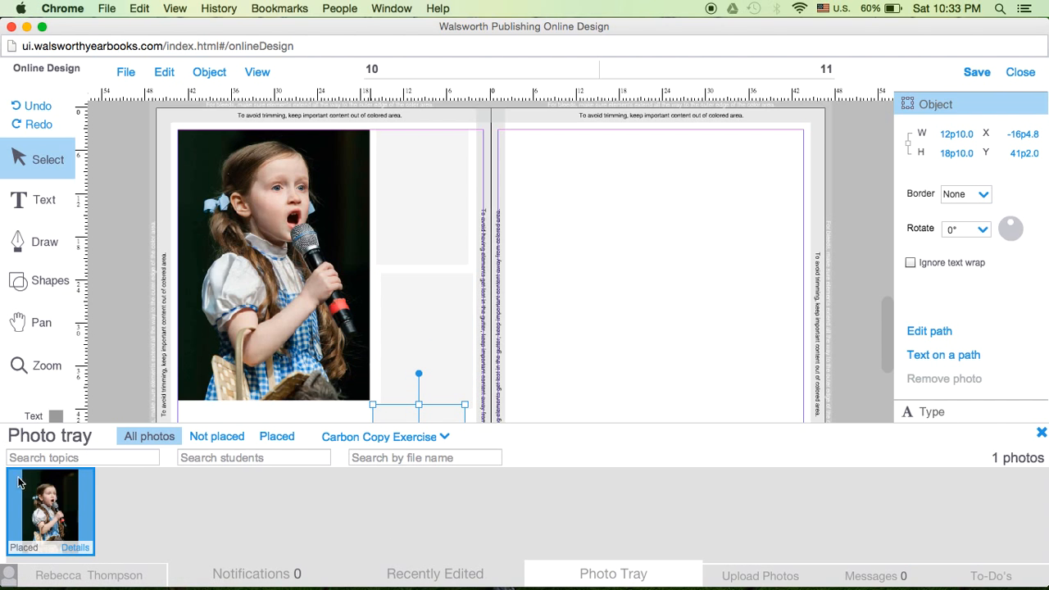
left_click(393, 205)
left_click_drag(69, 504, 450, 343)
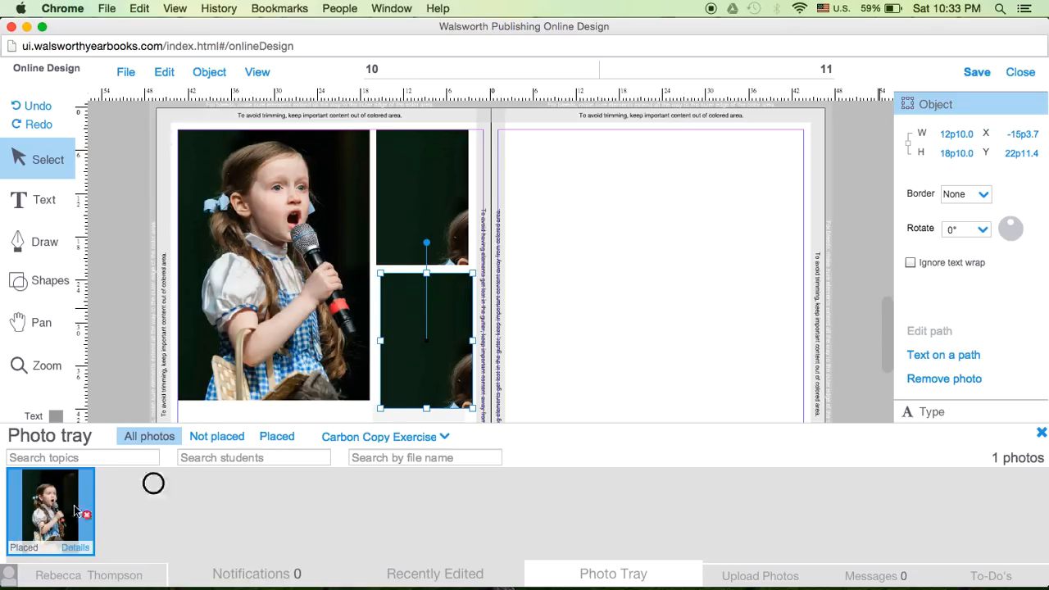
left_click(360, 420)
left_click(392, 419)
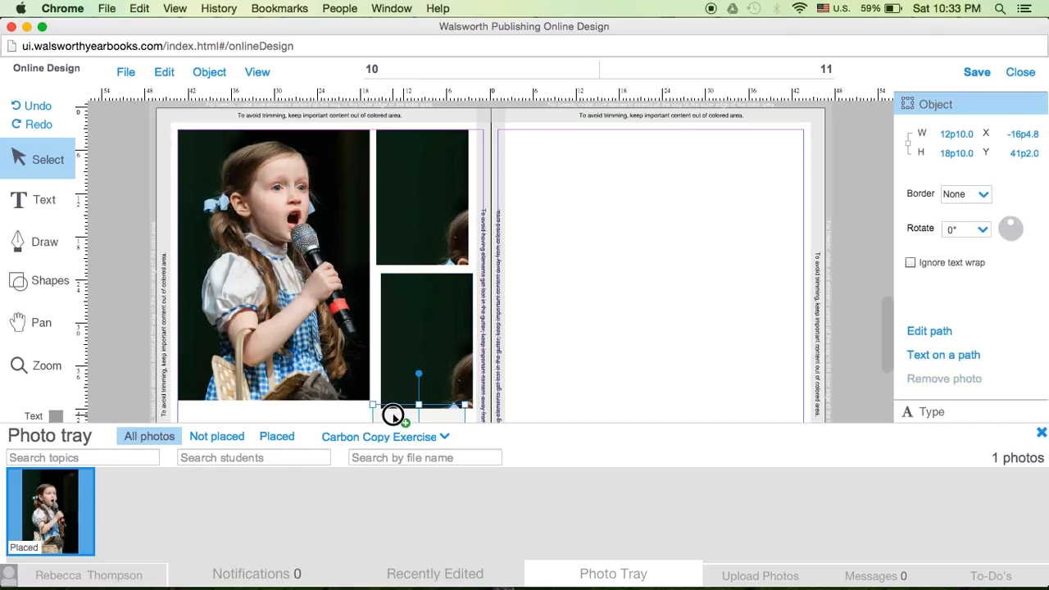
left_click(1040, 434)
left_click_drag(429, 447, 444, 458)
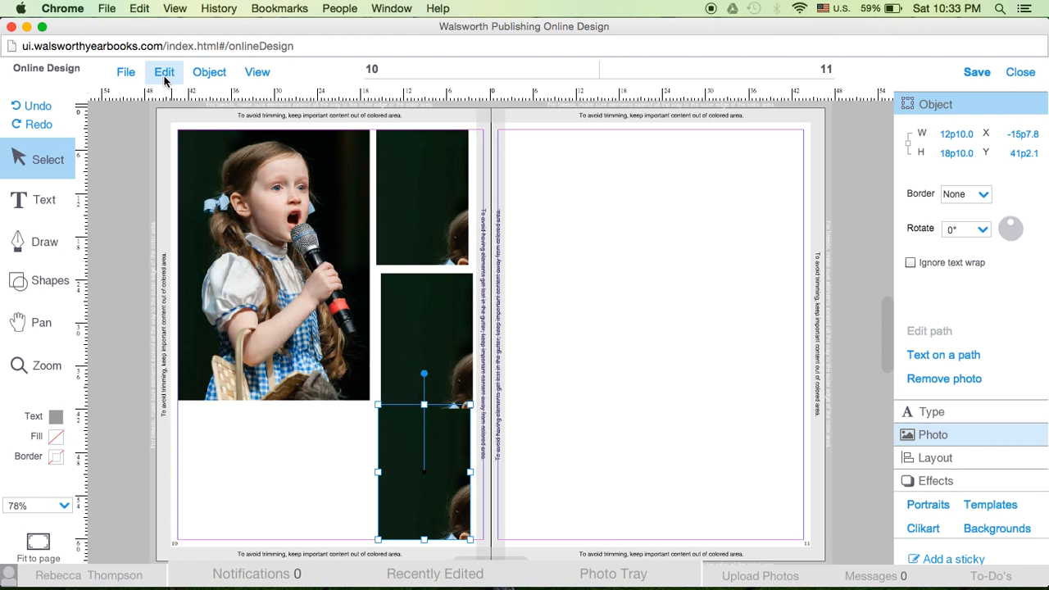
key("super+v")
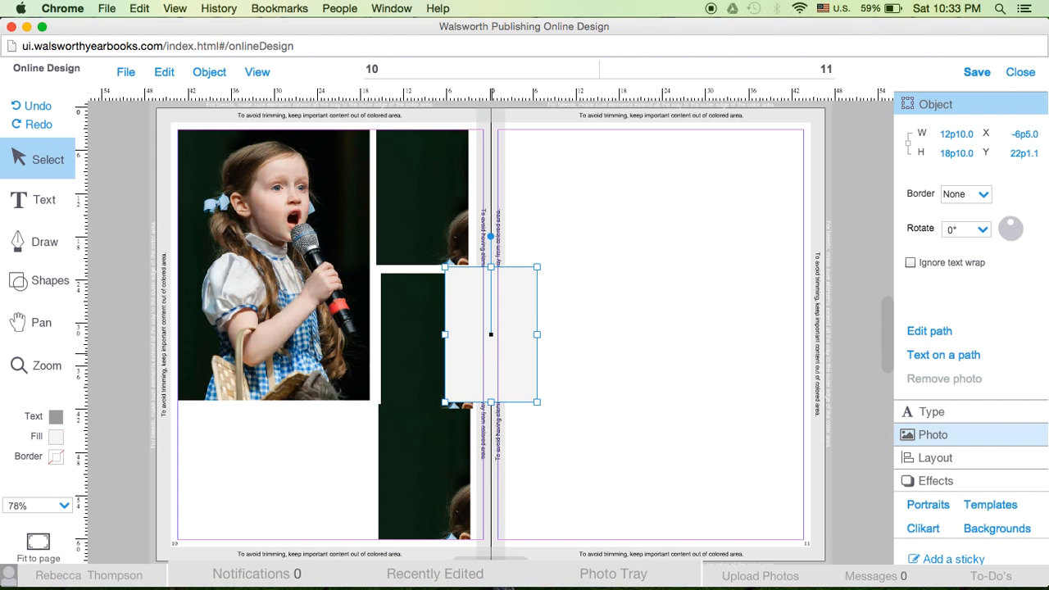
key("super+z")
left_click(494, 333)
left_click_drag(495, 333, 433, 454)
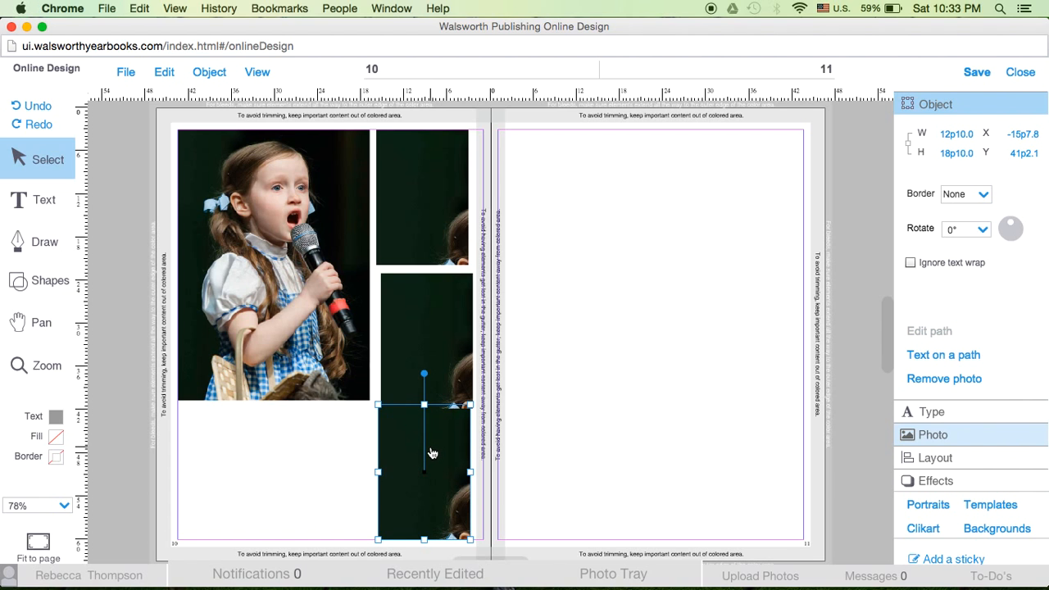
Add two copies of the bottom photo box to complete a row of three along the bottom margin, and nudge the middle box of the column upward
key("super+z")
left_click_drag(447, 367, 220, 496)
left_click_drag(512, 350, 346, 486)
left_click_drag(431, 378, 427, 374)
left_click(332, 463)
left_click(251, 476)
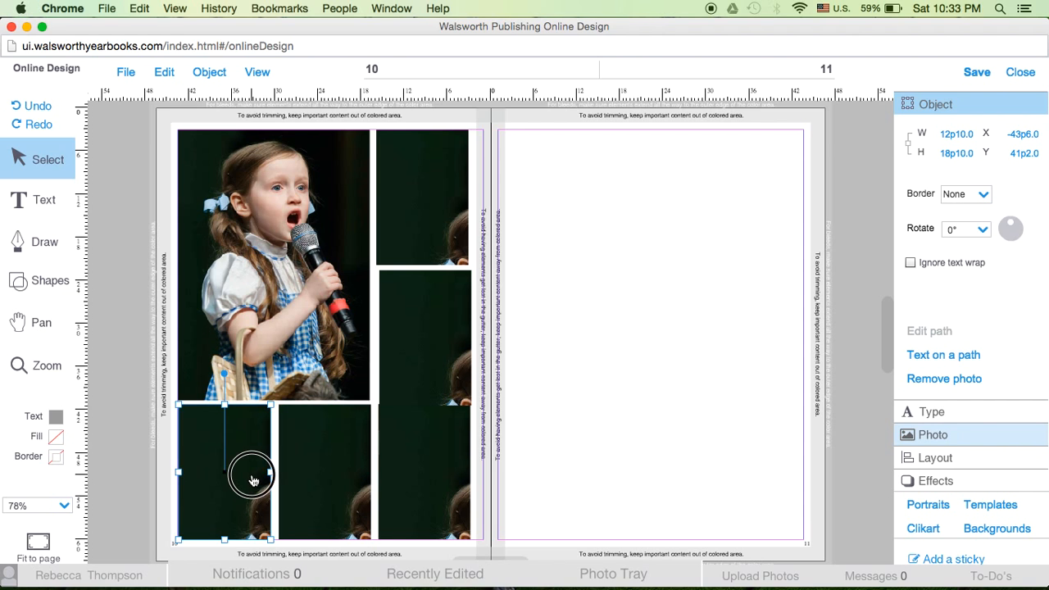
left_click_drag(246, 476, 243, 484)
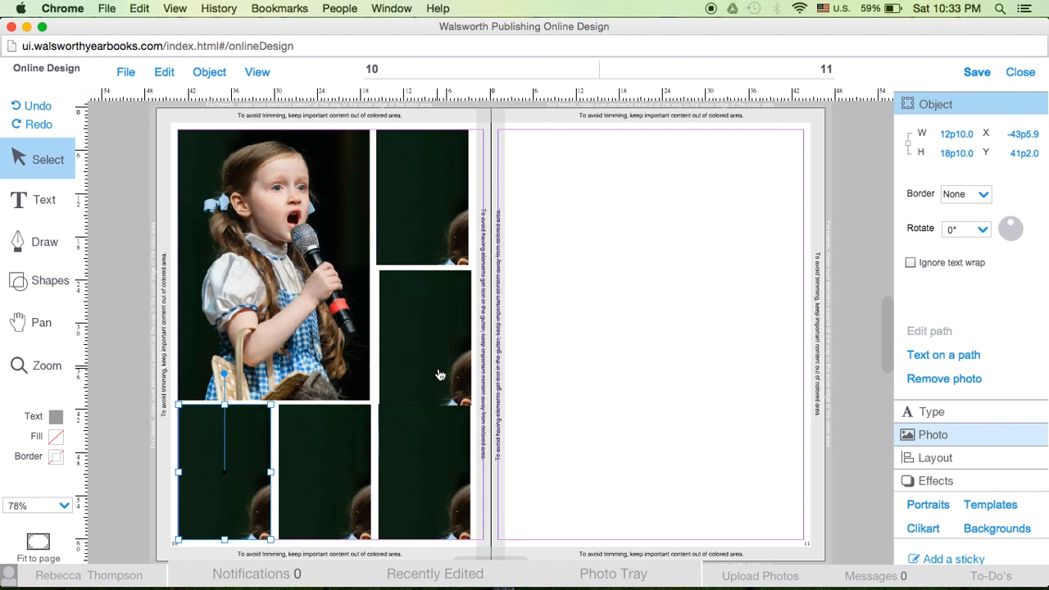
Align the three bottom-row photo boxes by their top edges and space them evenly horizontally with 1p0 gaps
left_click(932, 458)
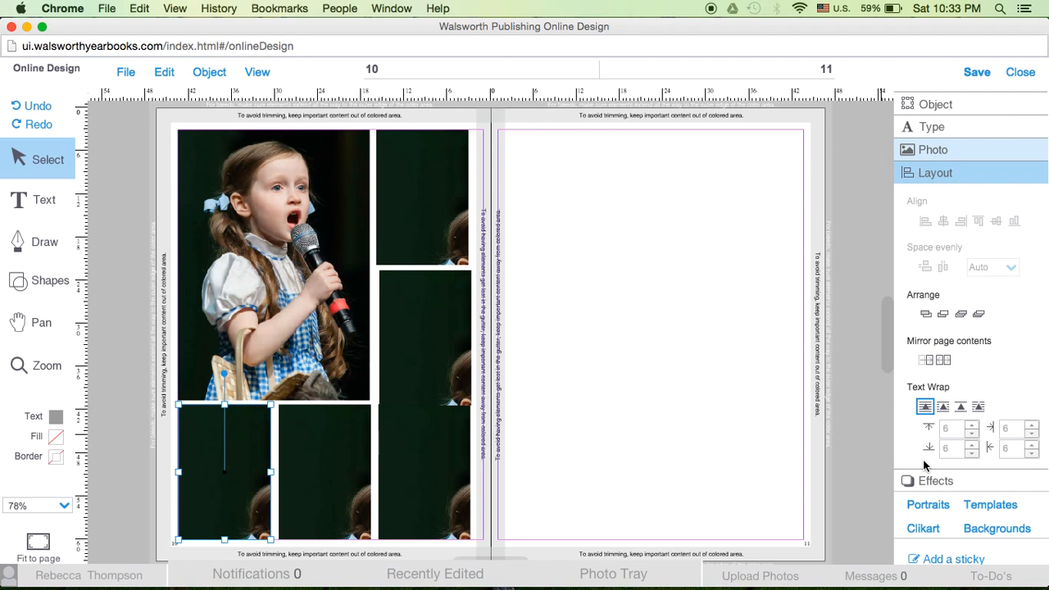
left_click(320, 466, "shift")
left_click(432, 471, "shift")
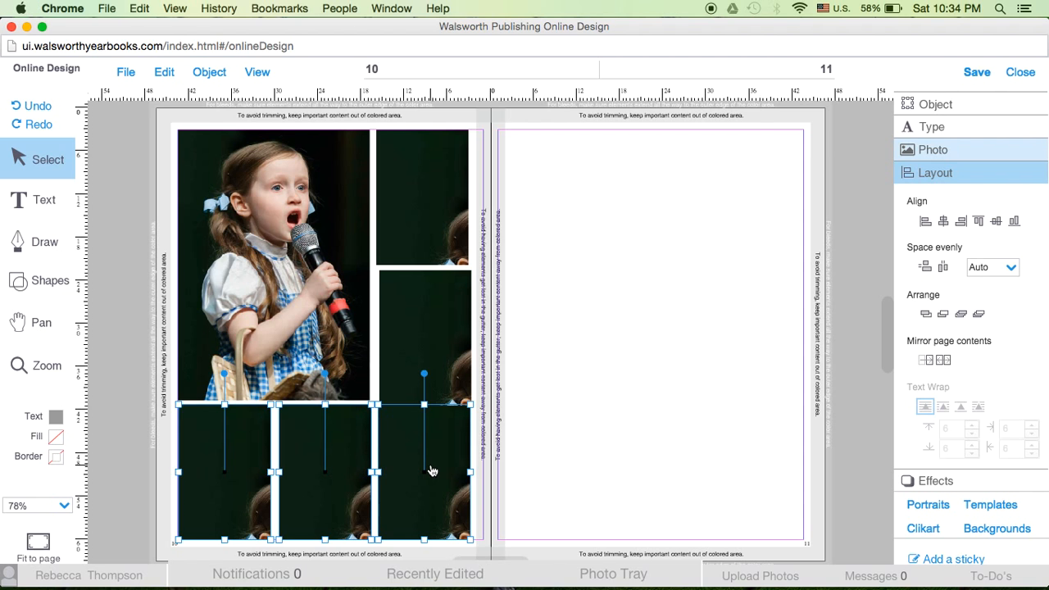
left_click(975, 226)
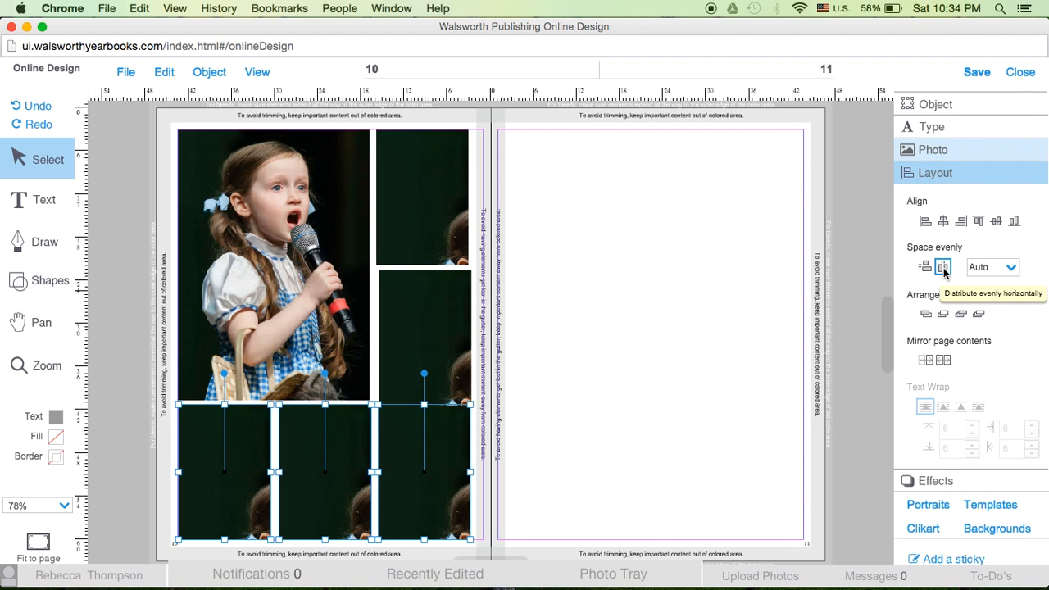
left_click(1011, 267)
left_click(983, 319)
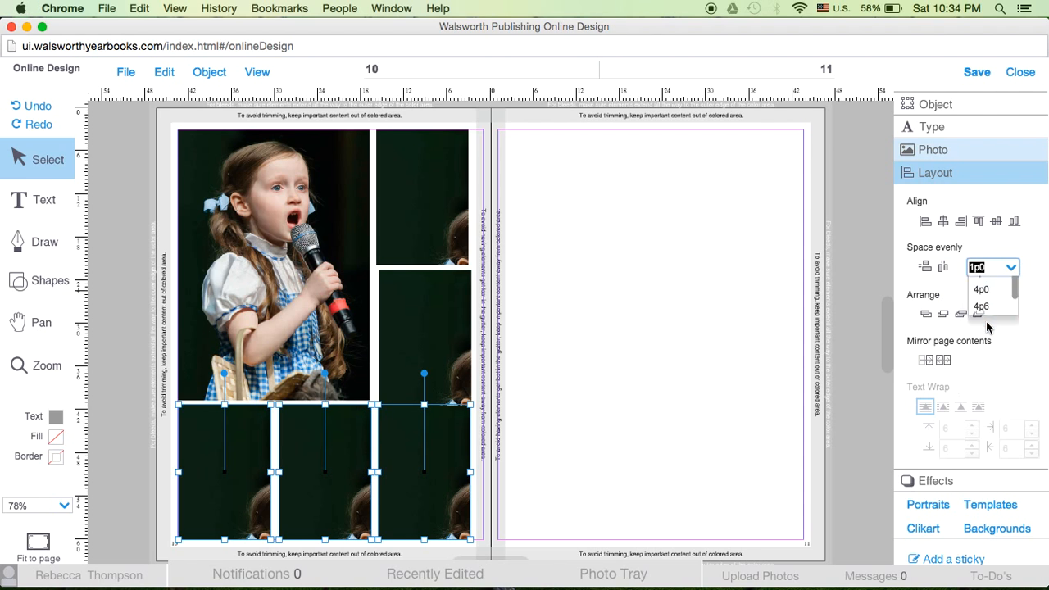
left_click(944, 268)
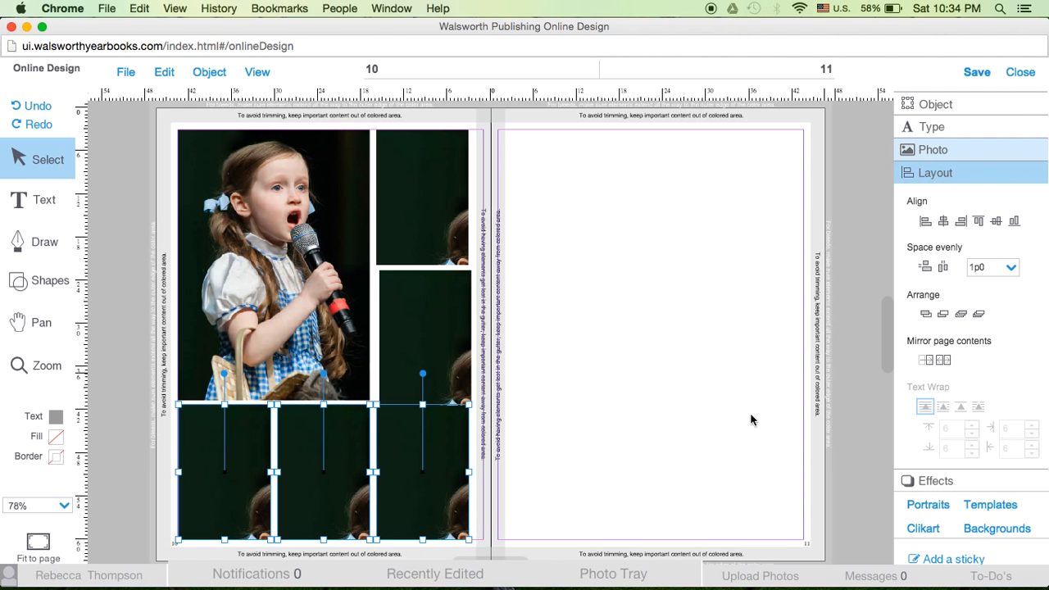
left_click(609, 429)
Align the three photo boxes in the column nearest the gutter to the left and space them evenly vertically with 1p0 gaps
left_click(433, 459)
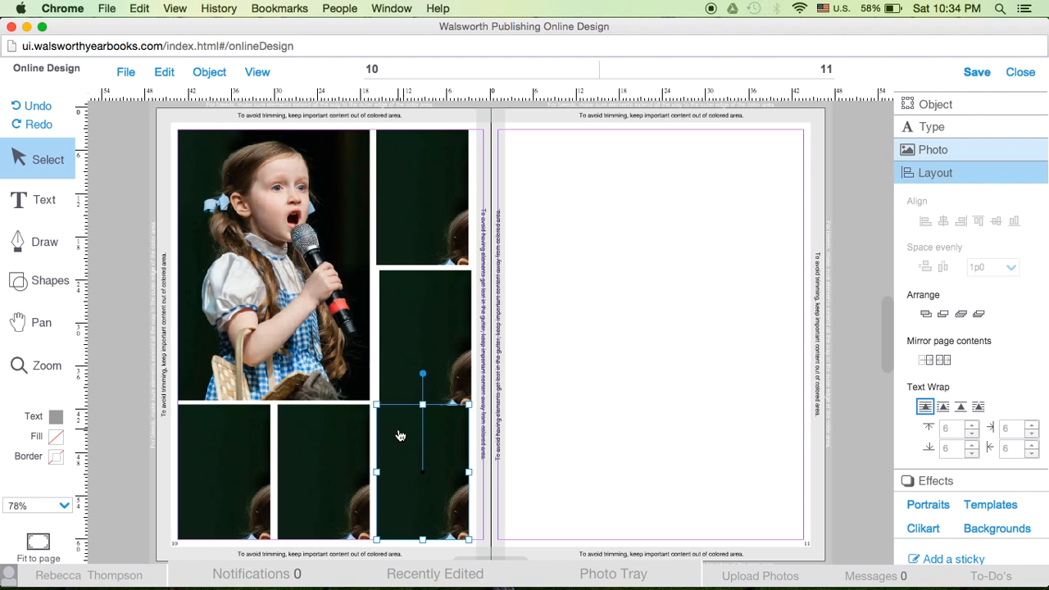
left_click(407, 352, "shift")
left_click(403, 255, "shift")
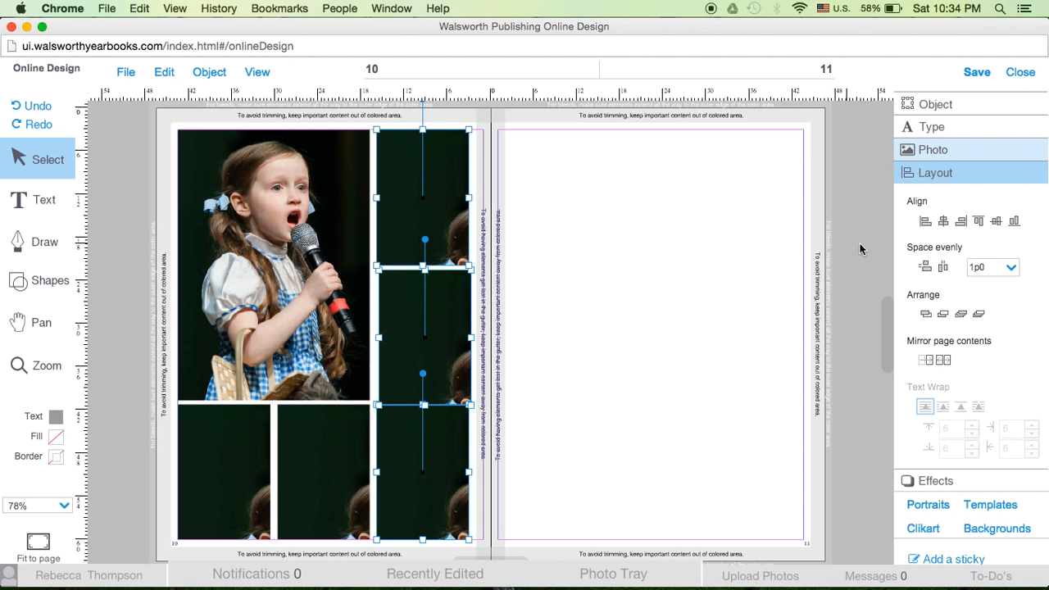
left_click(925, 221)
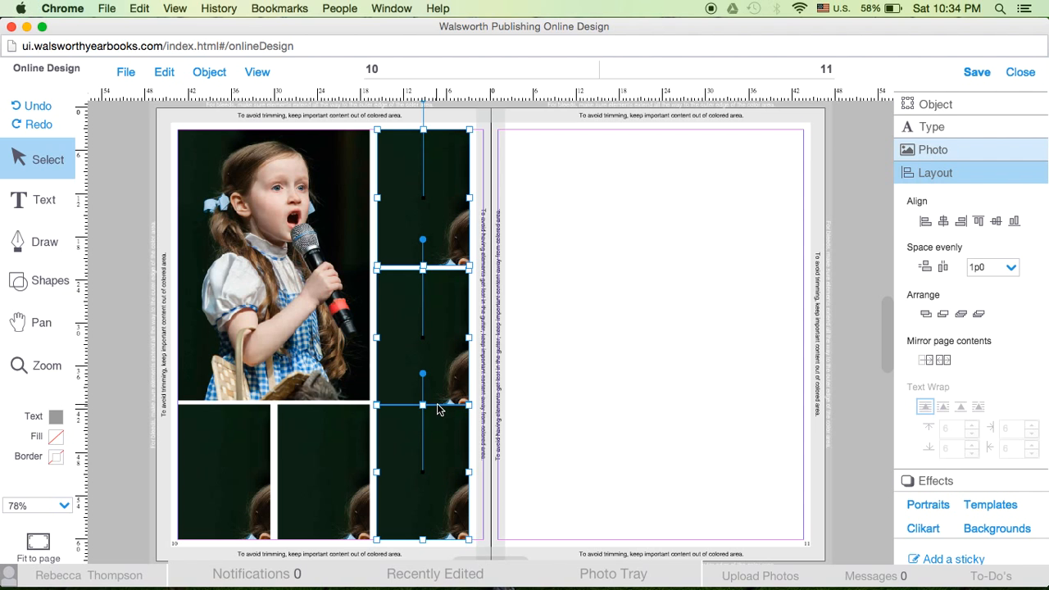
left_click(925, 267)
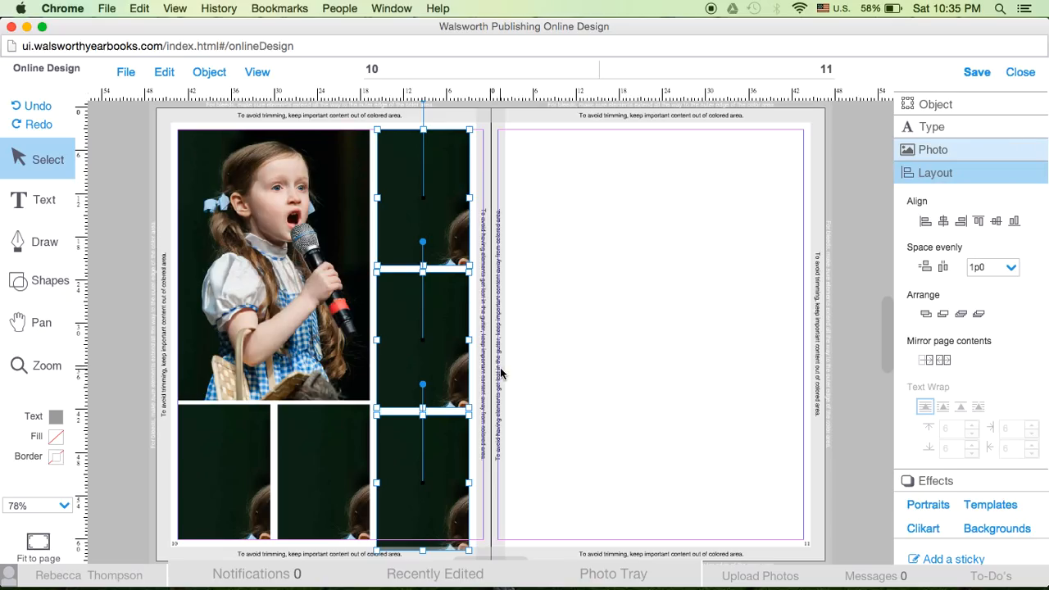
mouse_move(648, 586)
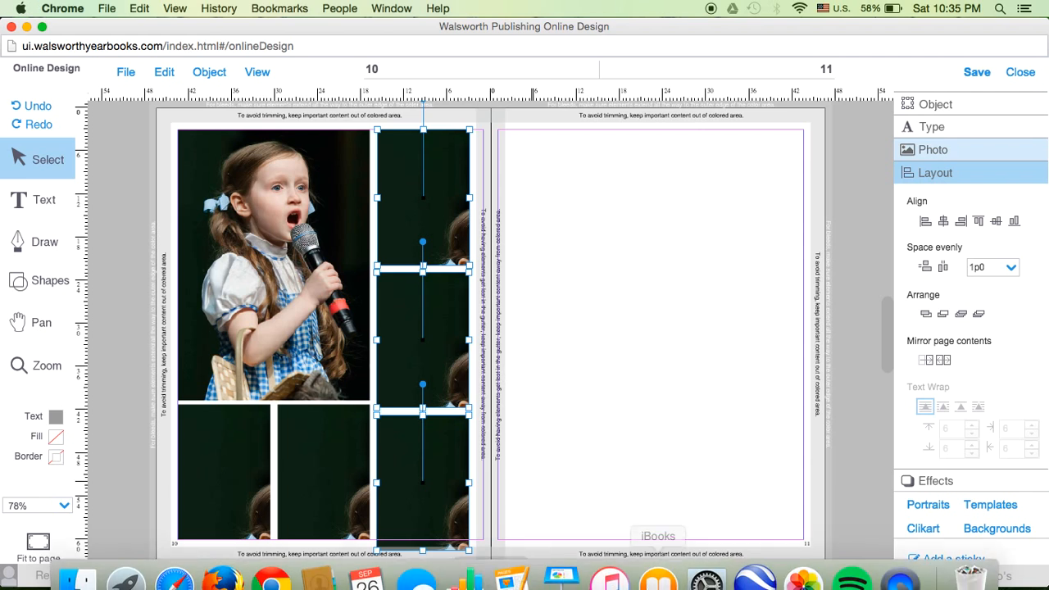
Check the photo box specs in the Pages staff handbook, and set the height of the three boxes in the gutter-side column to 18p4
key("ctrl+Up")
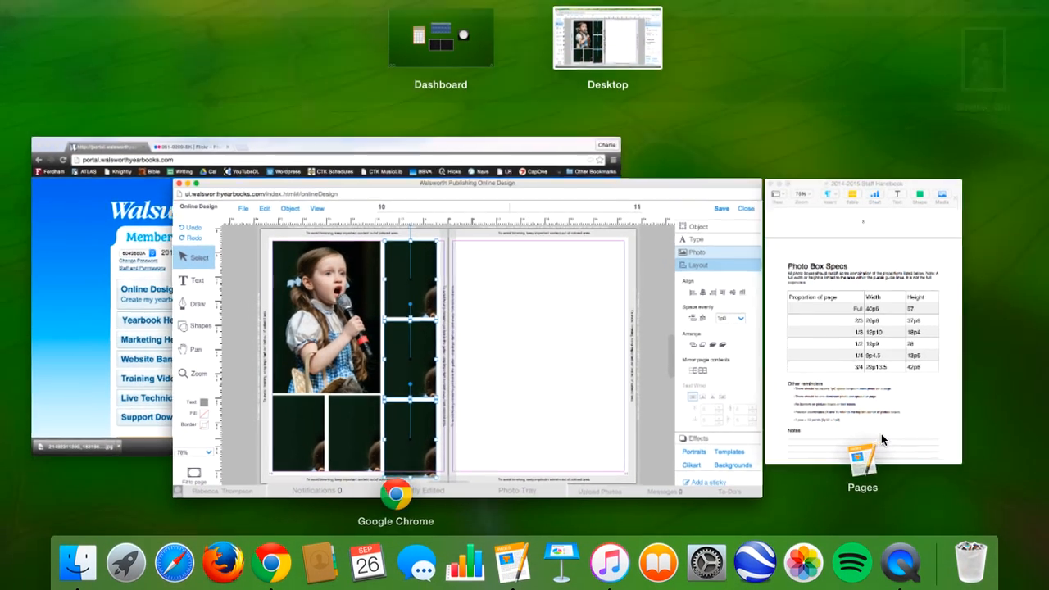
left_click(877, 433)
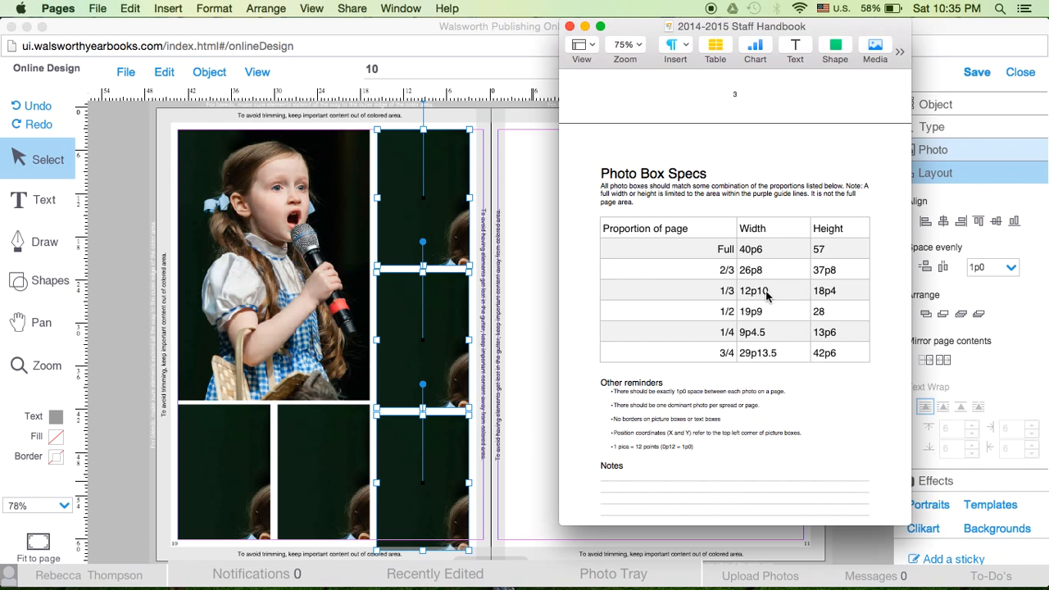
left_click(487, 244)
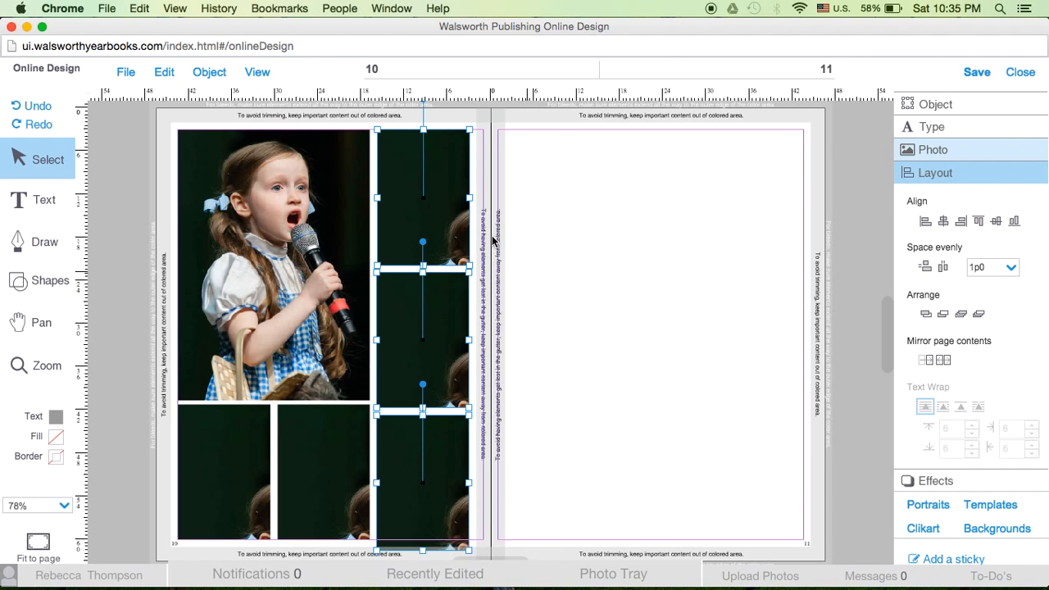
left_click(949, 105)
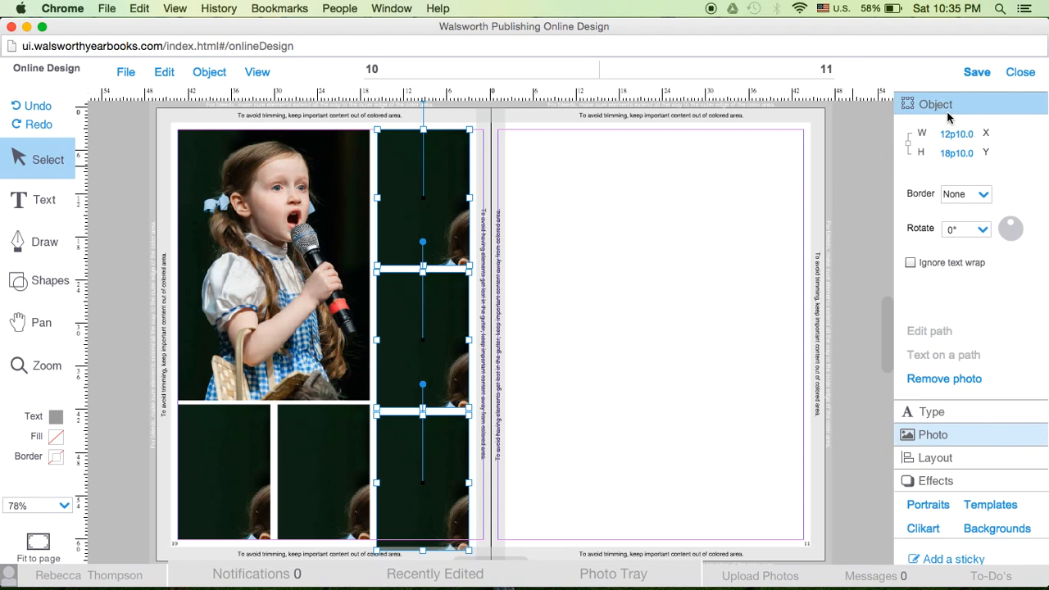
left_click(953, 156)
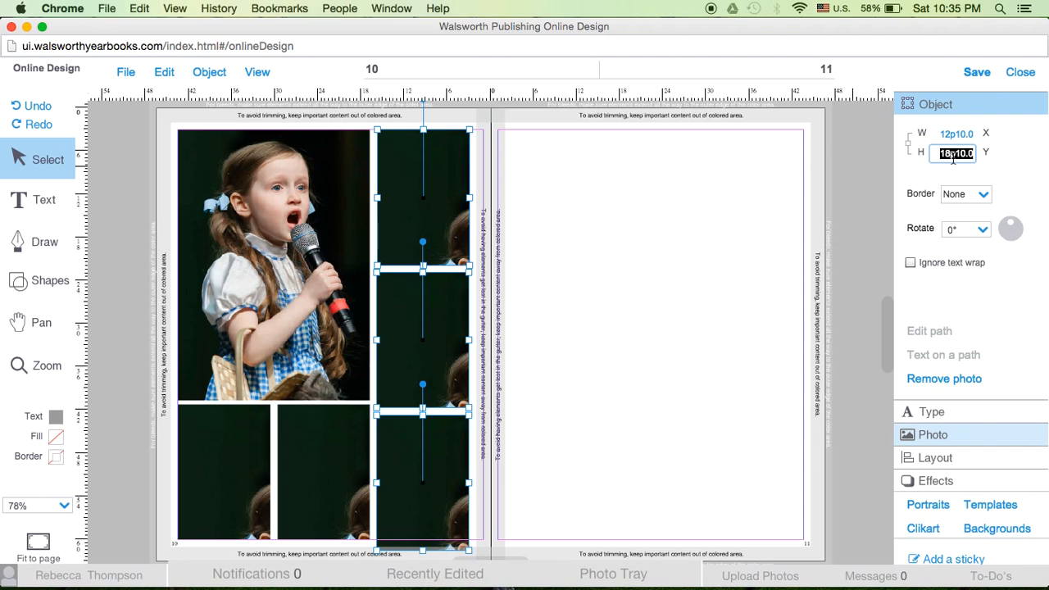
type("18p4")
key("Return")
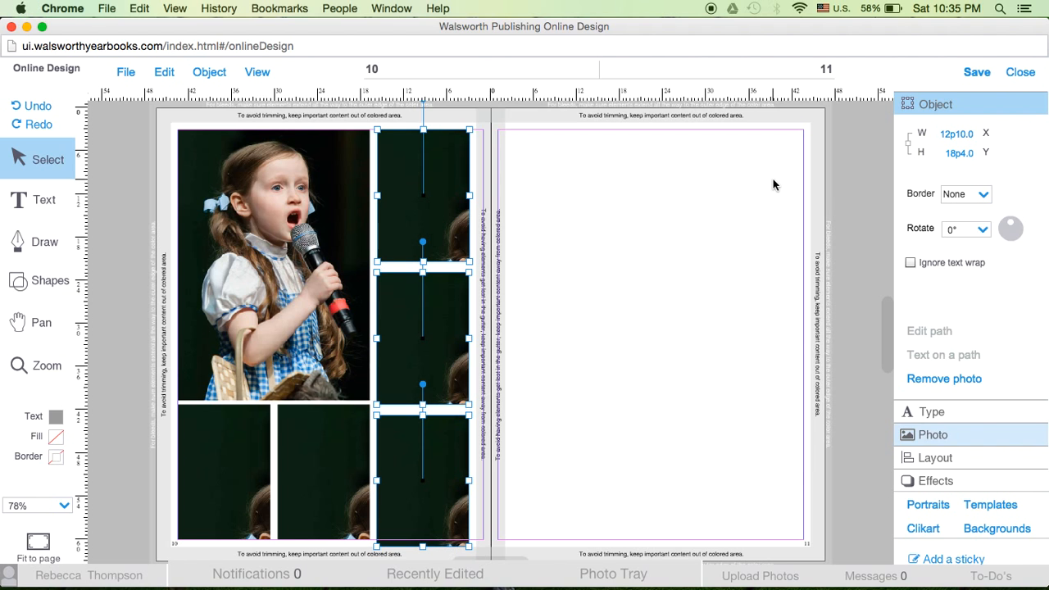
Space the three photo boxes in the gutter-side column evenly vertically with 1p0 gaps
left_click(924, 462)
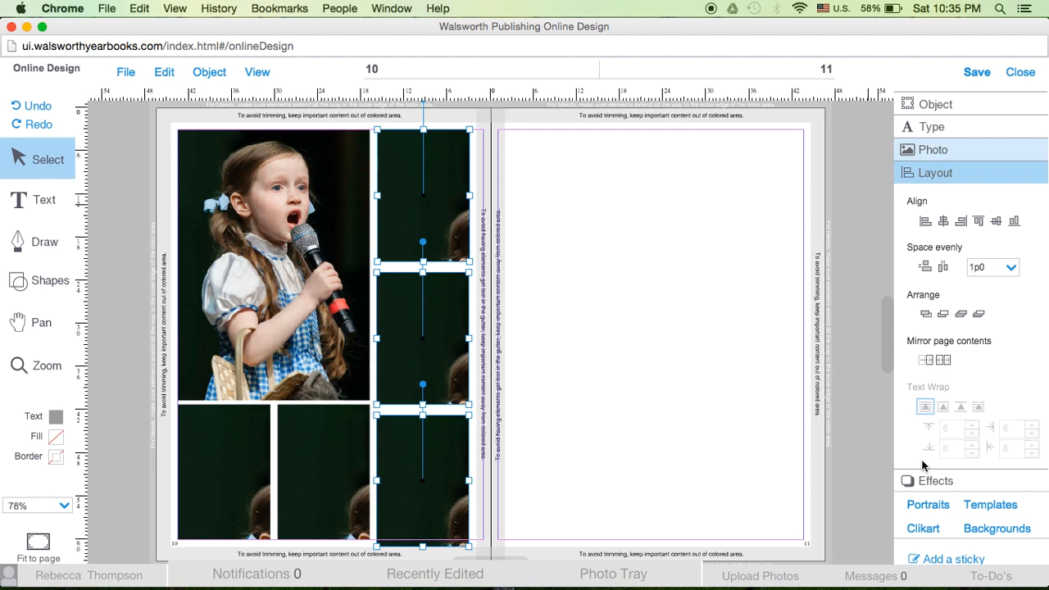
left_click(925, 267)
left_click(599, 353)
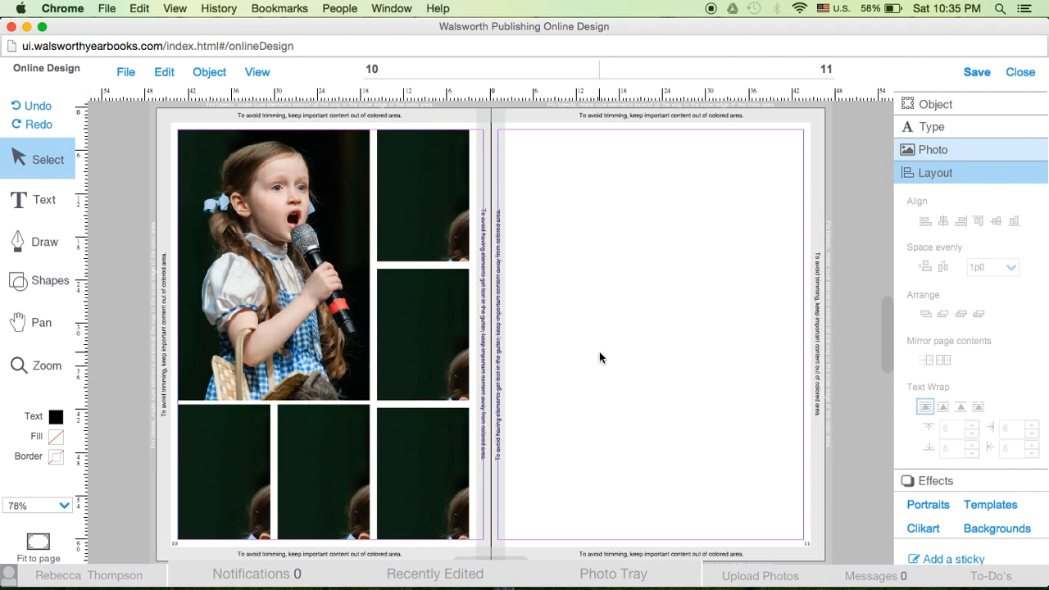
Set the height of the outer and middle photo boxes in the bottom row to 18p4
left_click(240, 456)
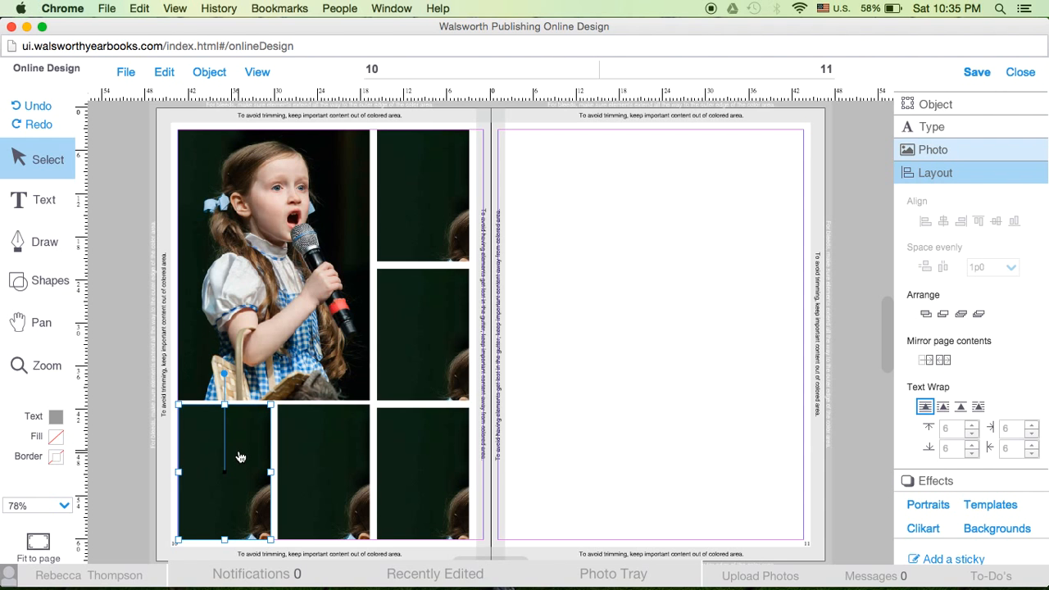
left_click(319, 458, "shift")
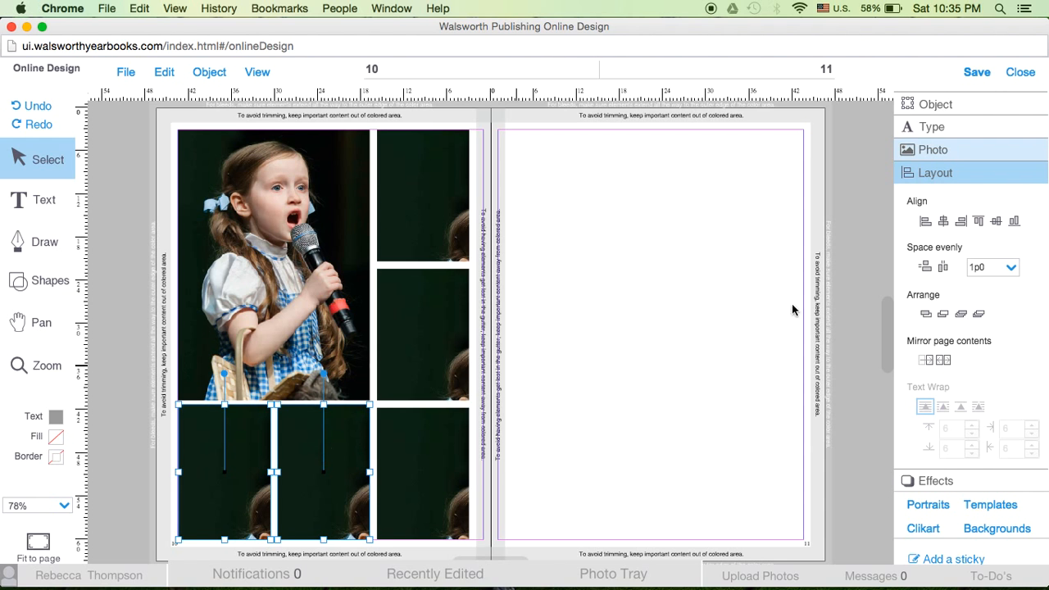
left_click(932, 115)
double_click(965, 156)
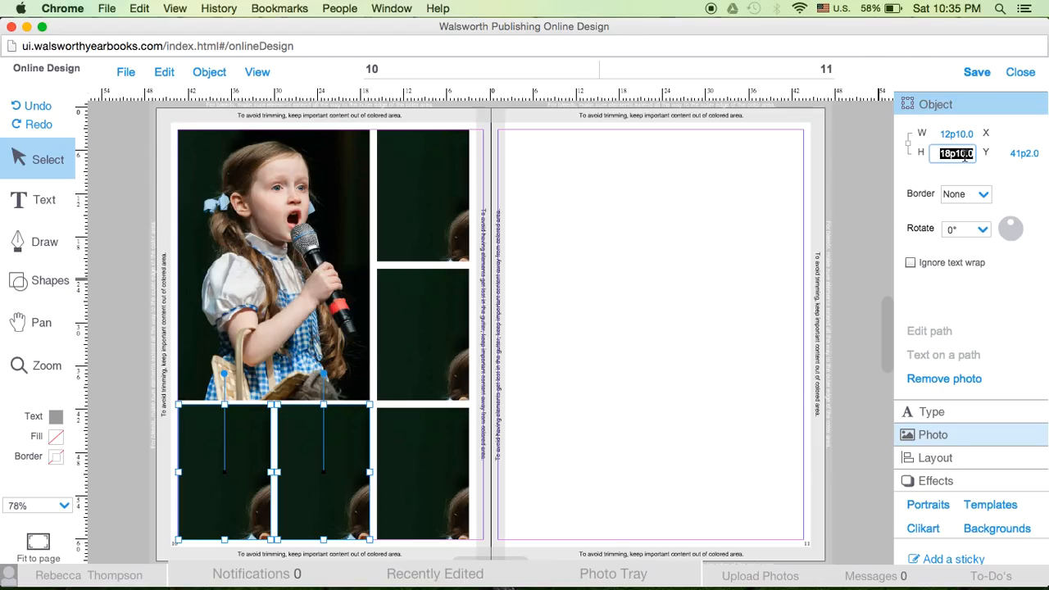
type("18p4")
key("Return")
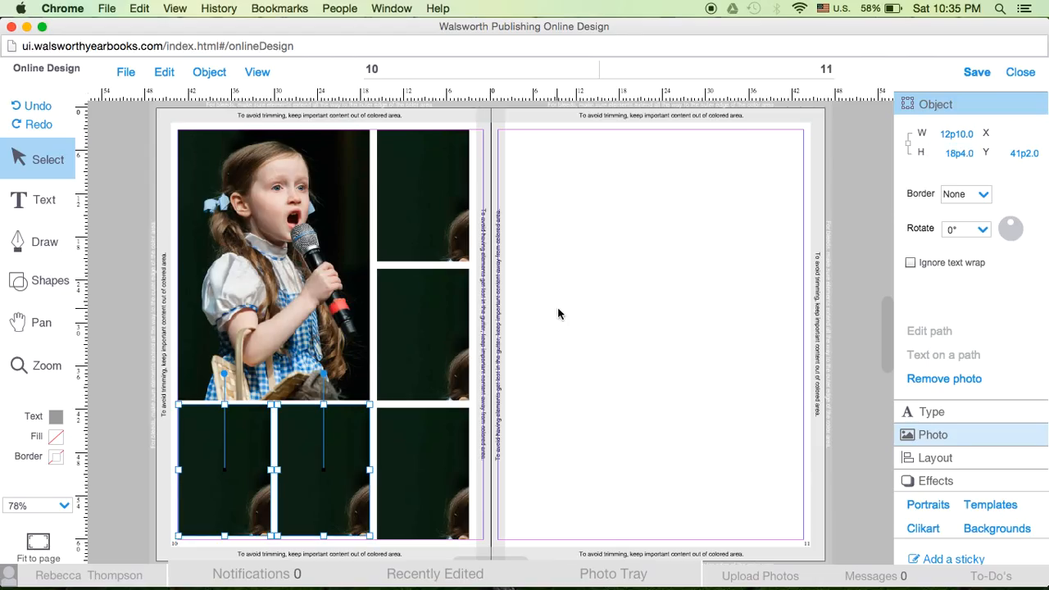
Move the outermost bottom-row photo box down to Y 41p8 so it sits on the bottom margin guide
left_click(152, 475)
left_click(213, 490)
left_click_drag(213, 490, 213, 487)
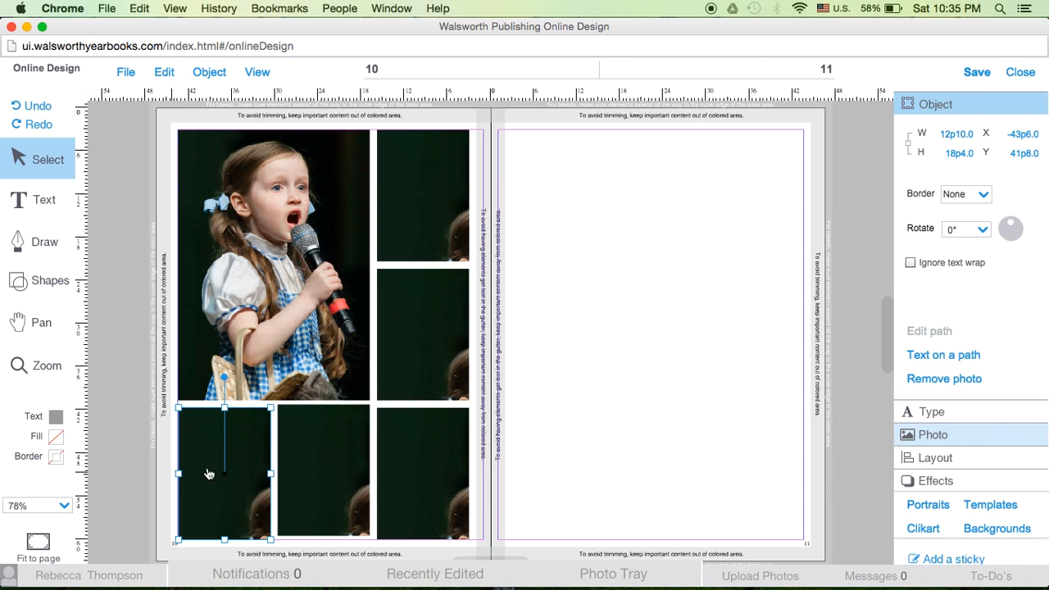
Align the three bottom-row photo boxes by their top edges and distribute them evenly horizontally at 1p0 spacing
left_click(324, 464, "shift")
left_click(426, 485, "shift")
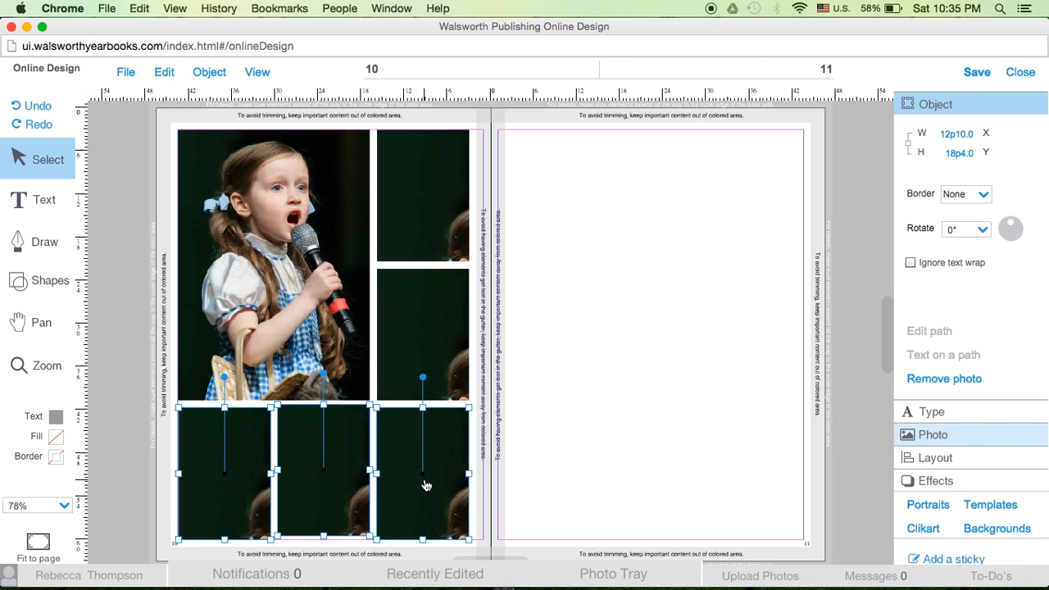
left_click(945, 459)
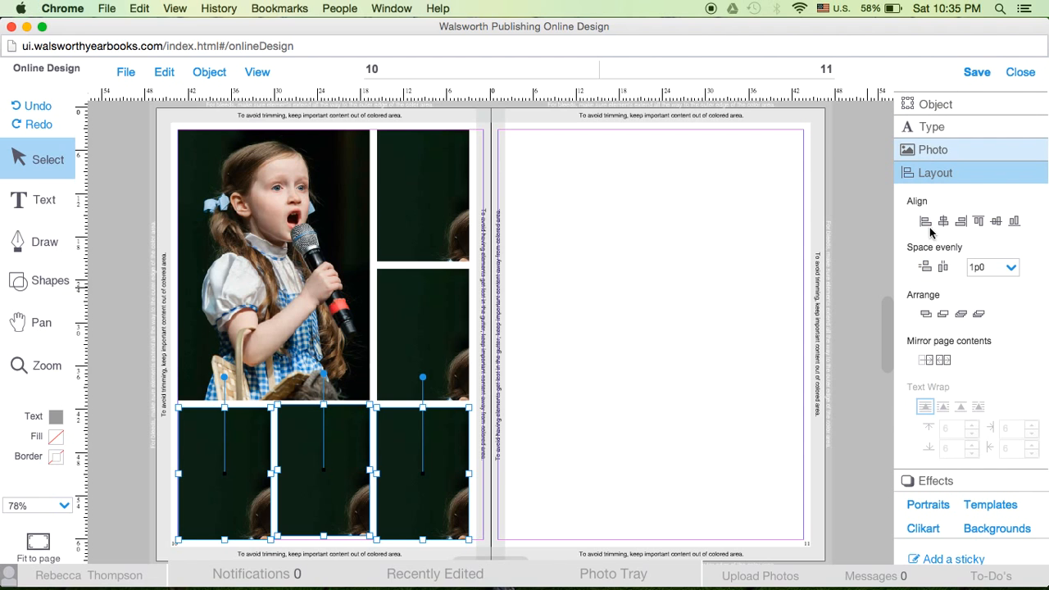
left_click(979, 223)
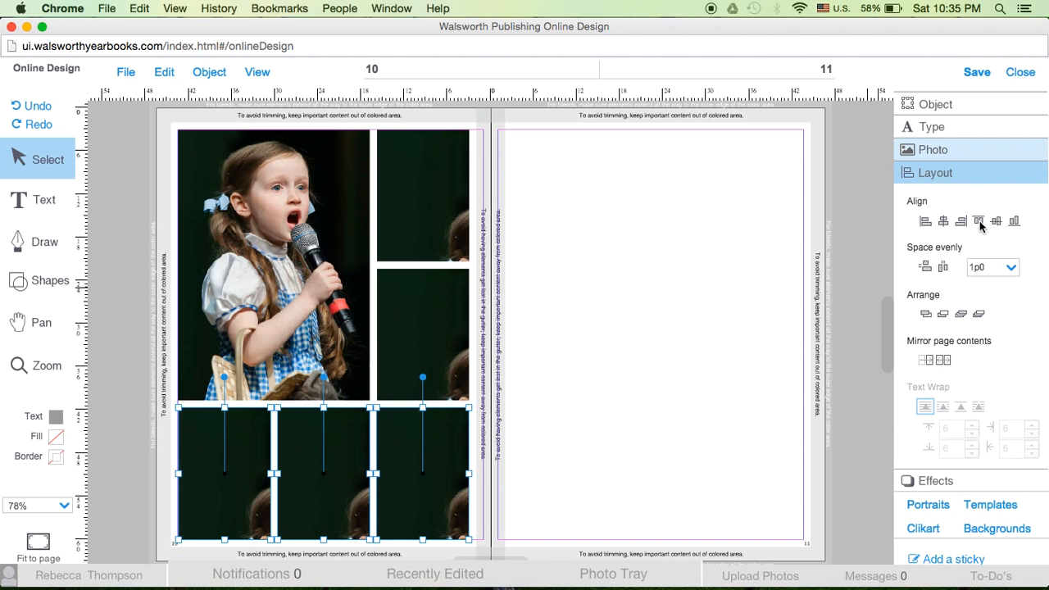
left_click(942, 267)
left_click(679, 464)
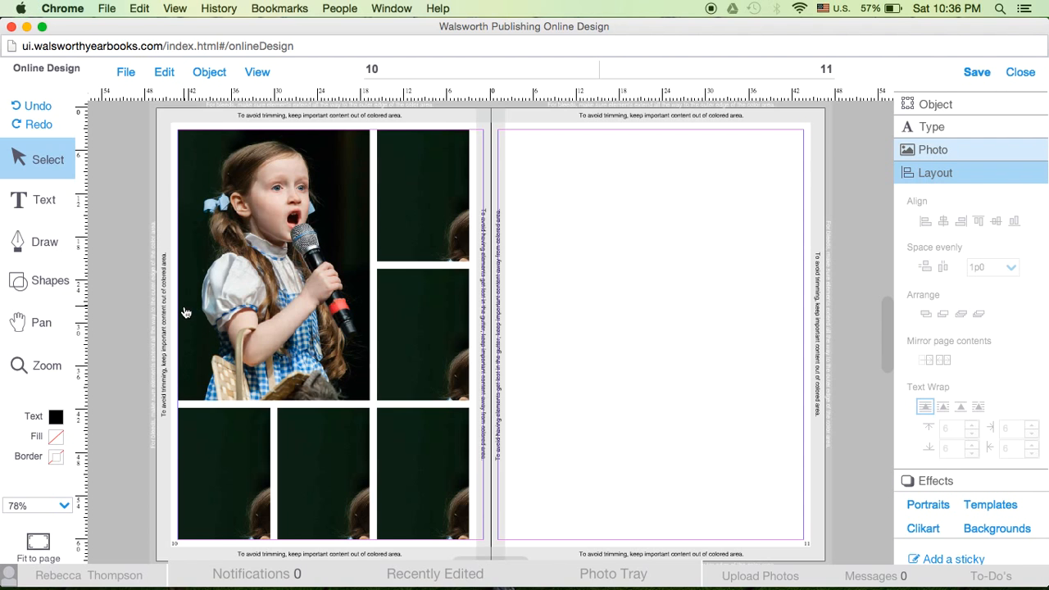
Save and close the page 10–11 spread
left_click(125, 74)
left_click(141, 119)
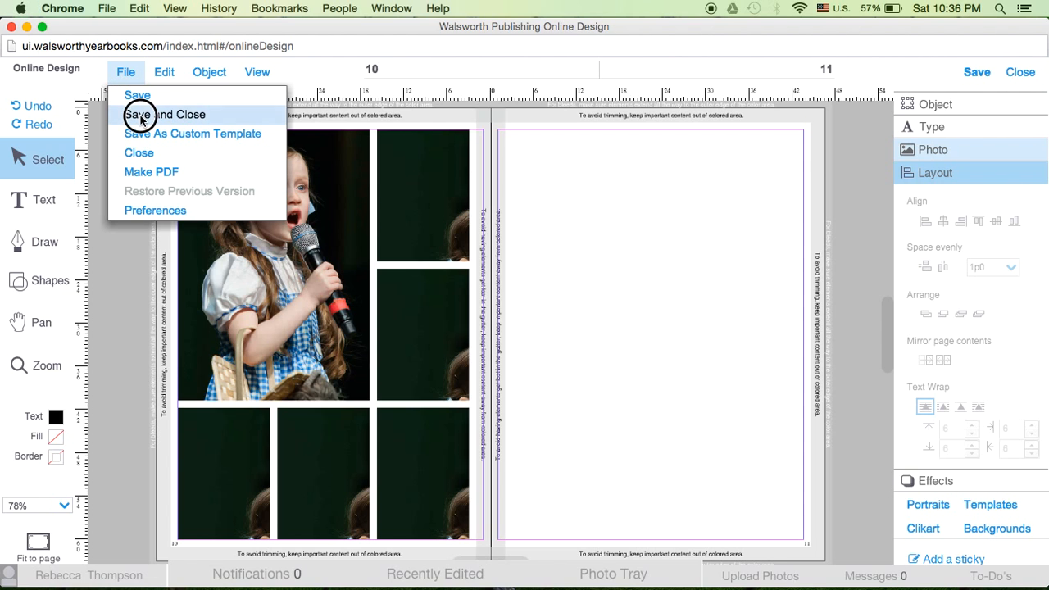